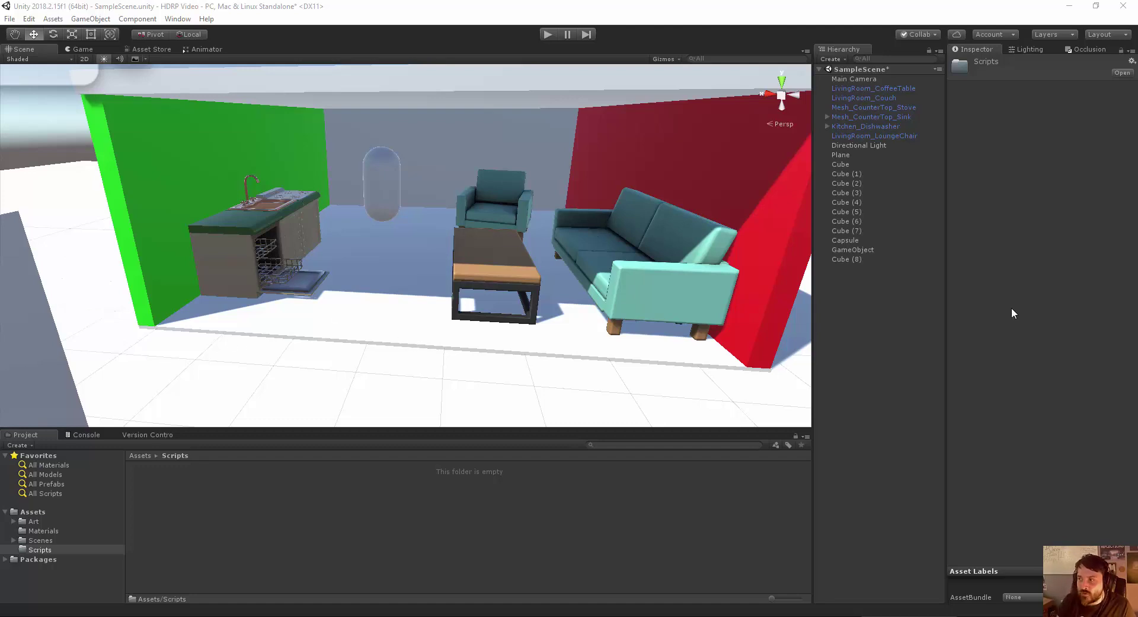
# Open the Package Manager from the Window menu and move the floating window aside.
pyautogui.click(181, 20)
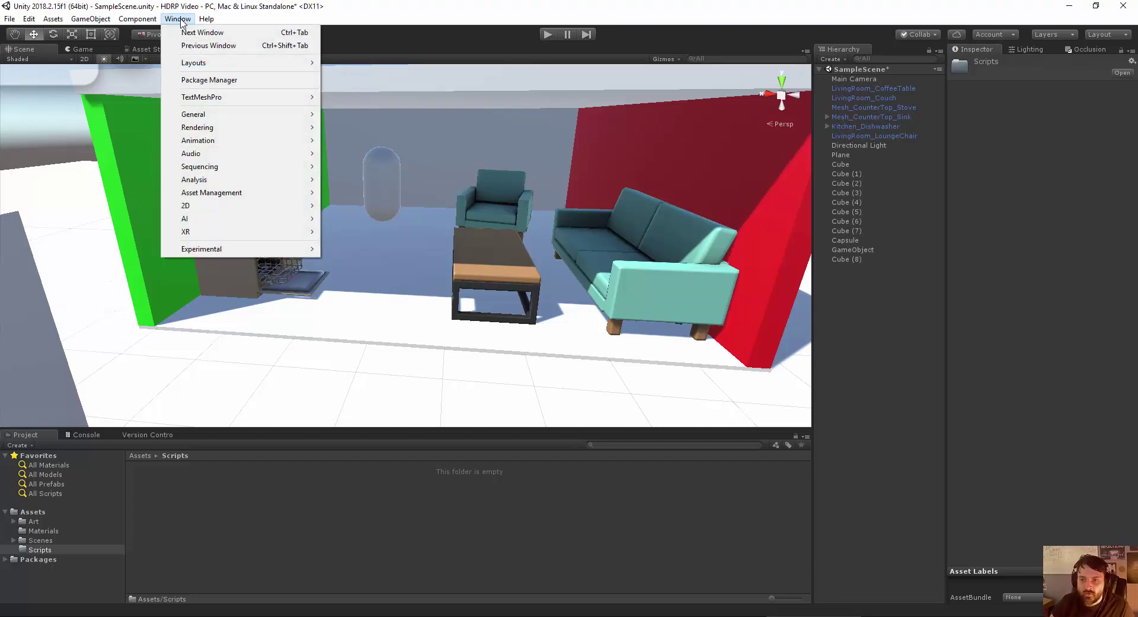
pyautogui.click(178, 19)
pyautogui.click(178, 19)
pyautogui.click(191, 80)
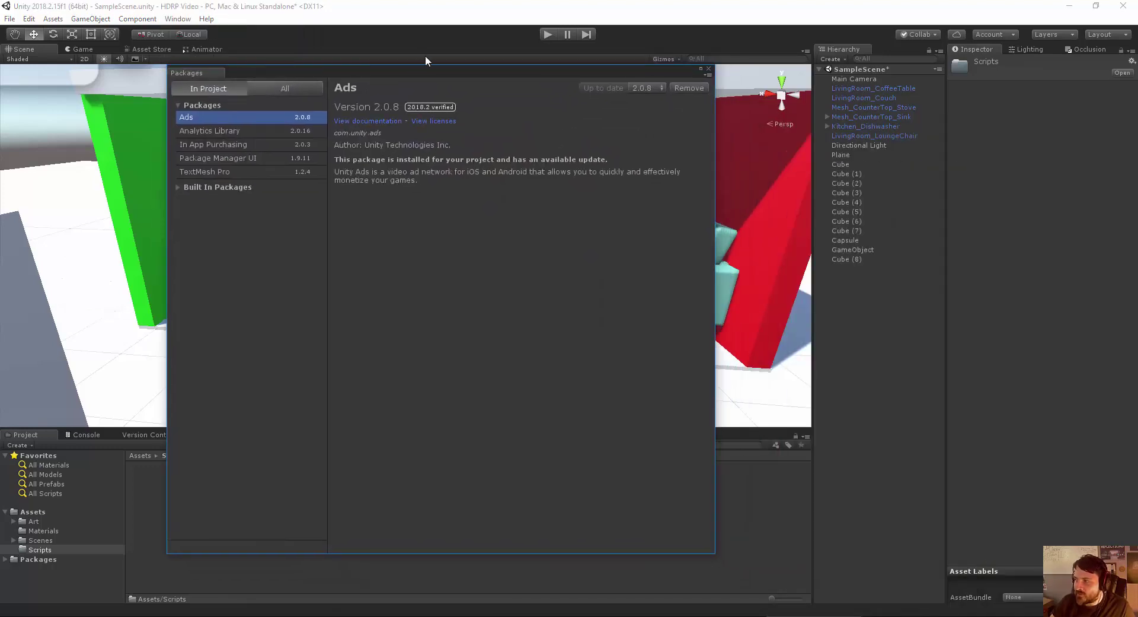
pyautogui.moveTo(364, 71); pyautogui.dragTo(437, 65)
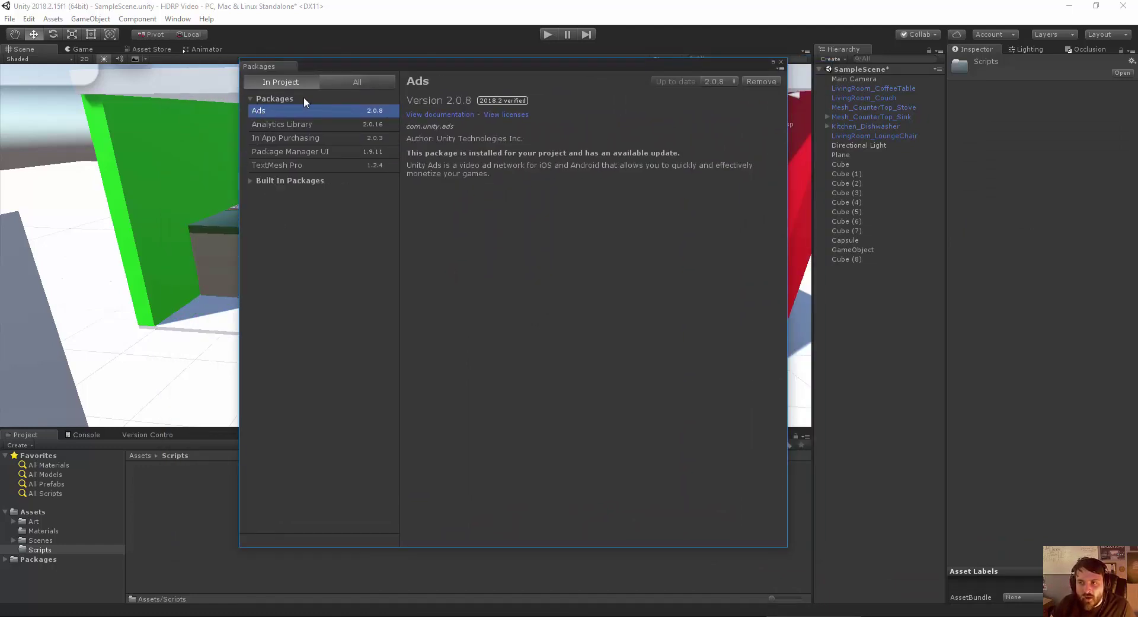
# Show all packages and select Render-pipelines.high-definition, passing Post Processing and Render-pipelines.core.
pyautogui.click(346, 82)
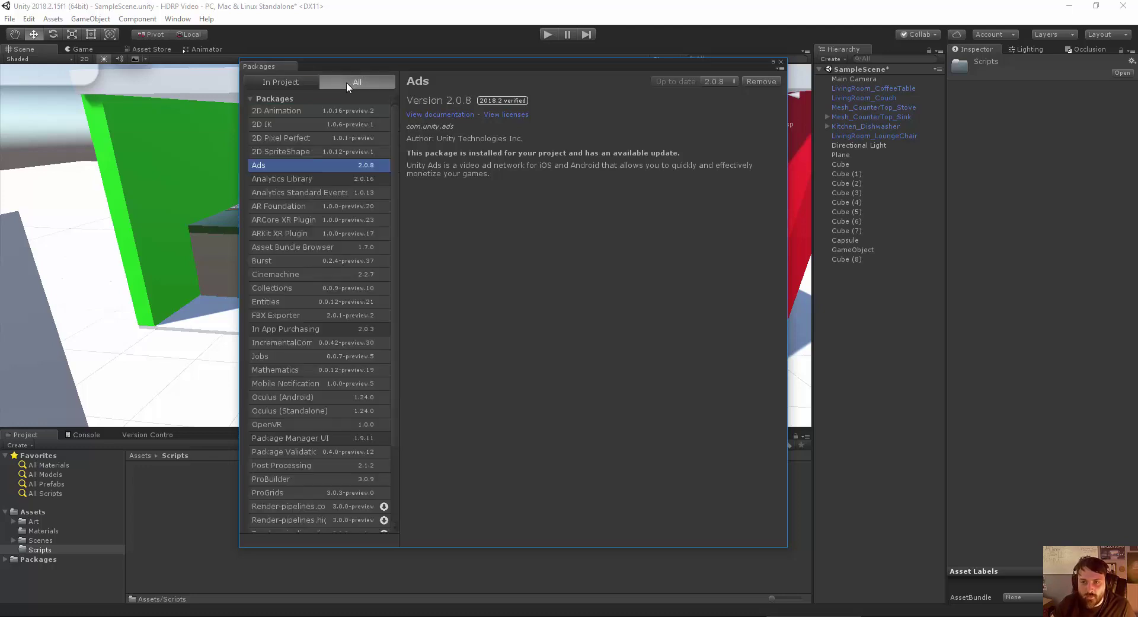
pyautogui.scroll(-1, 323, 225)
pyautogui.scroll(-2, 311, 284)
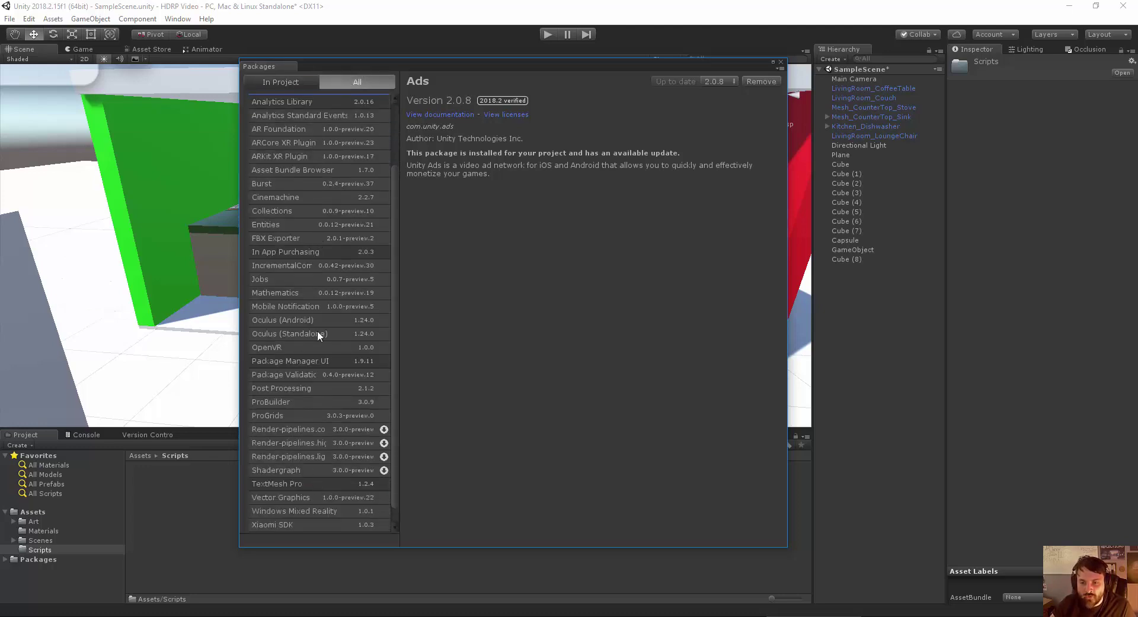
pyautogui.scroll(-1, 309, 307)
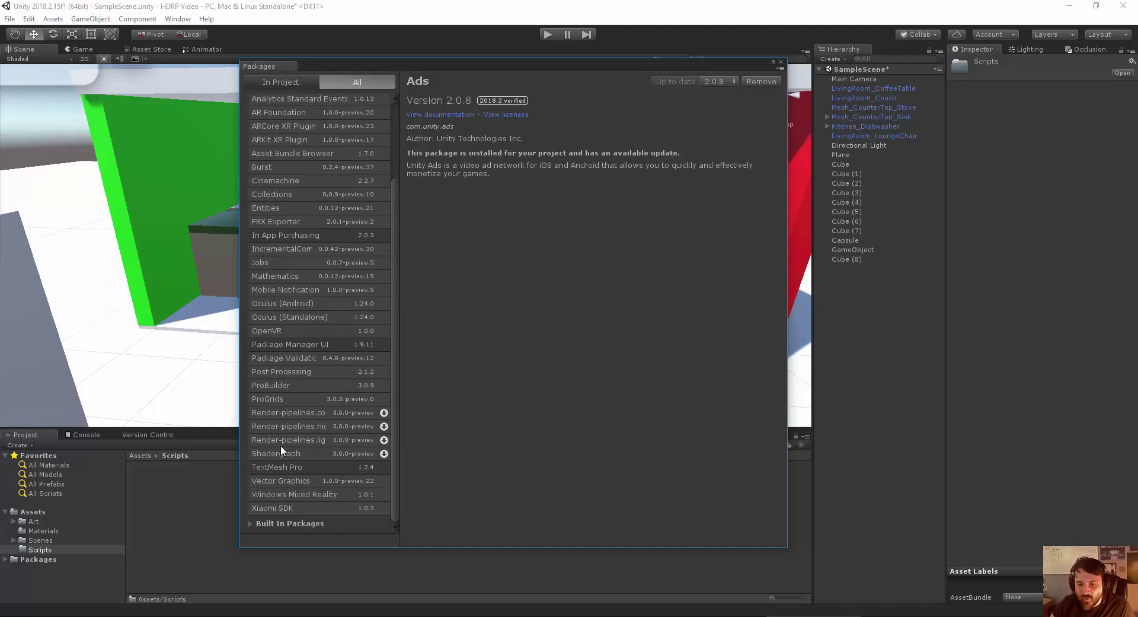
pyautogui.click(270, 373)
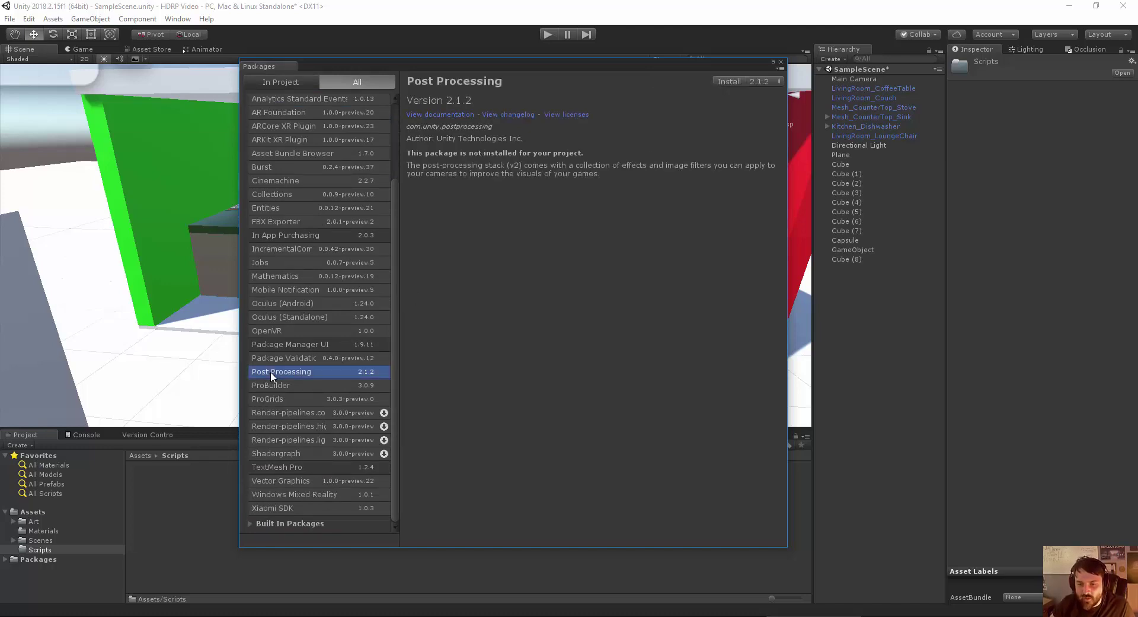
pyautogui.click(293, 413)
pyautogui.click(297, 427)
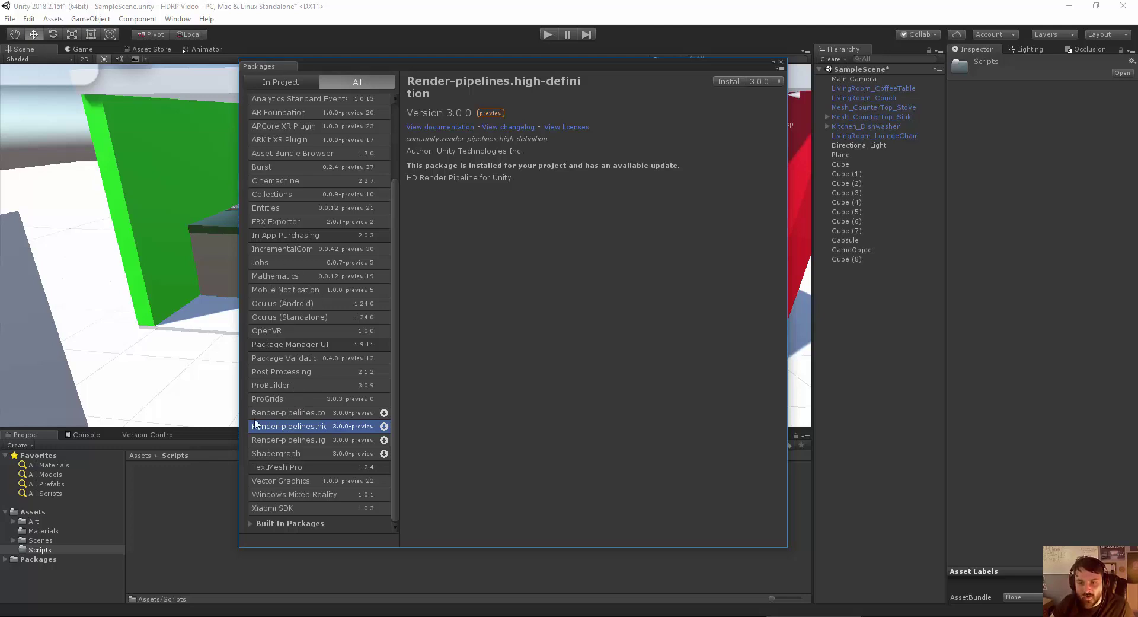
# Install Render-pipelines.core, then Render-pipelines.high-definition 3.0.0 from the All package list.
pyautogui.click(281, 413)
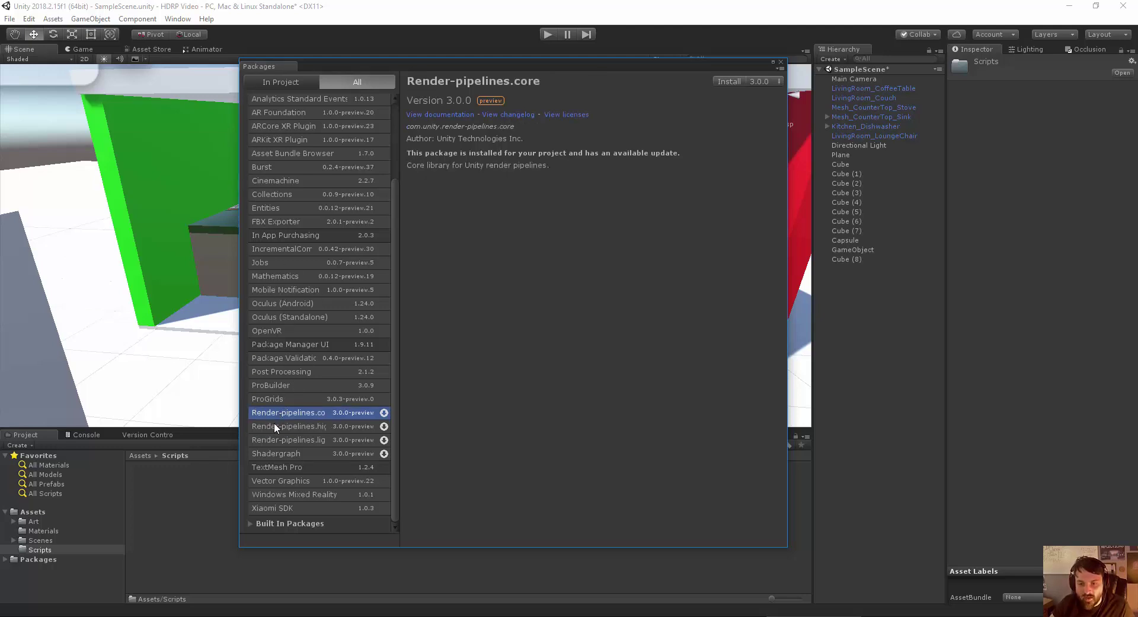
pyautogui.click(724, 80)
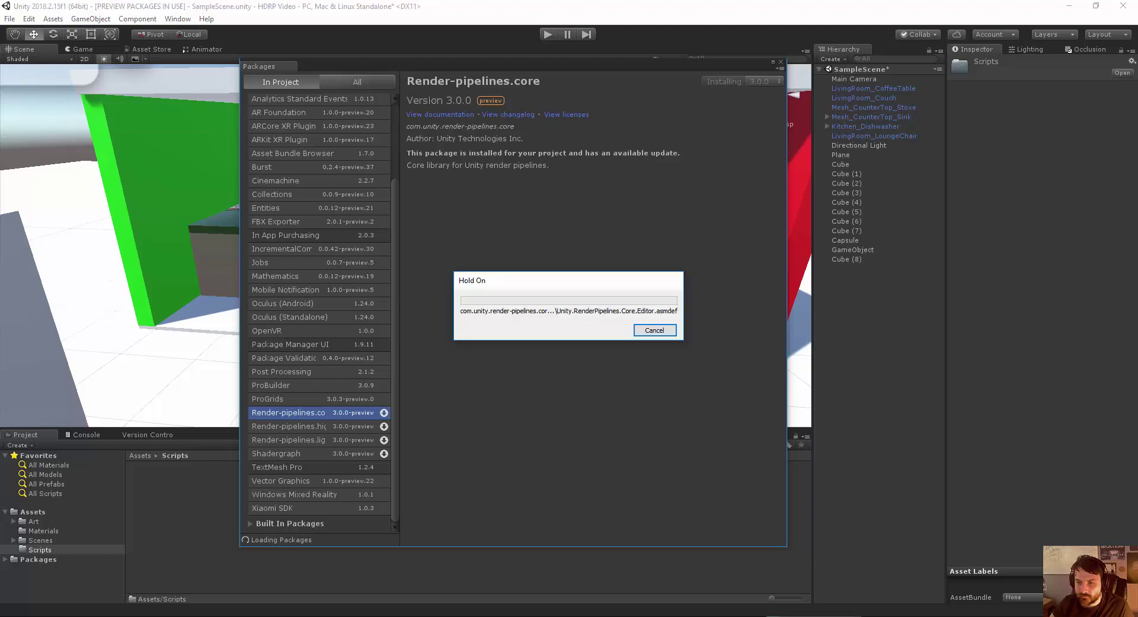
pyautogui.click(336, 81)
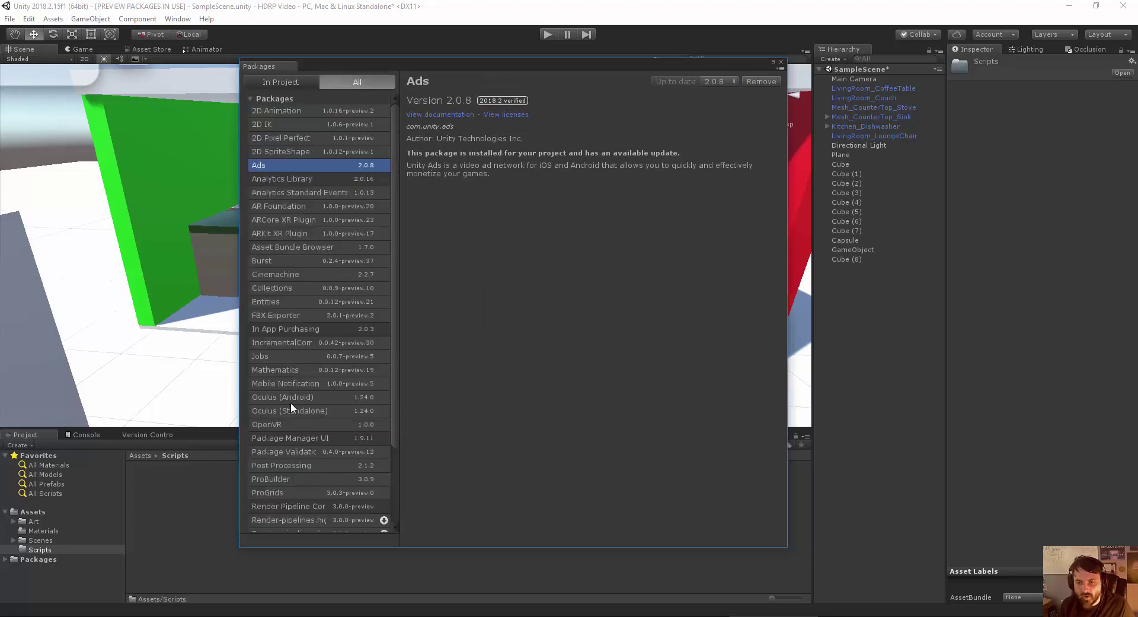
pyautogui.scroll(-3, 291, 472)
pyautogui.click(300, 473)
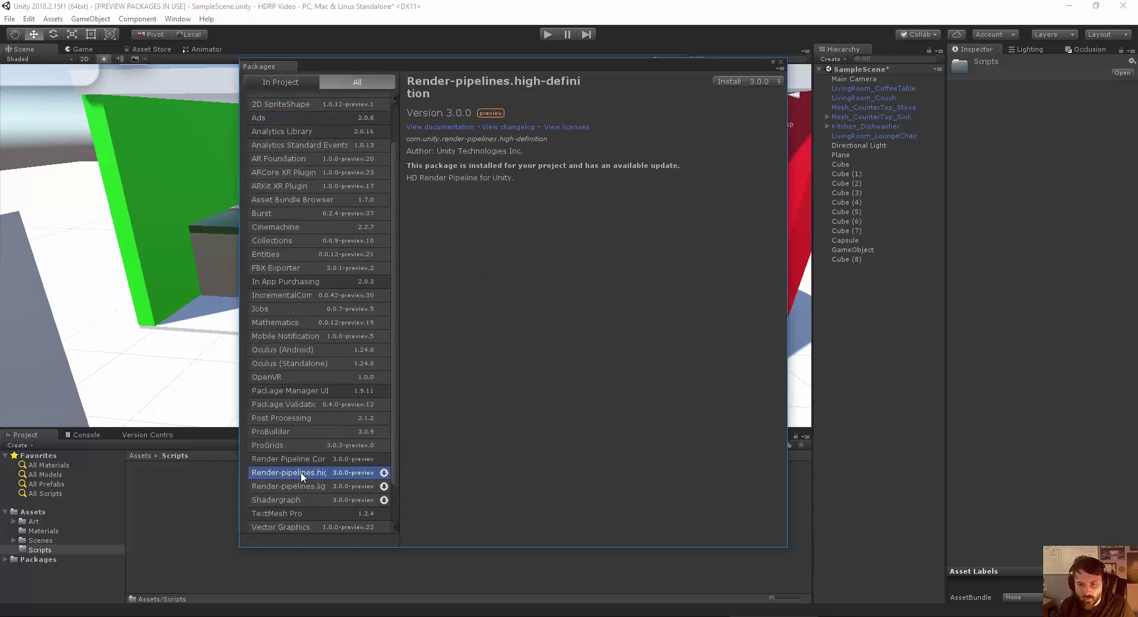
pyautogui.click(721, 83)
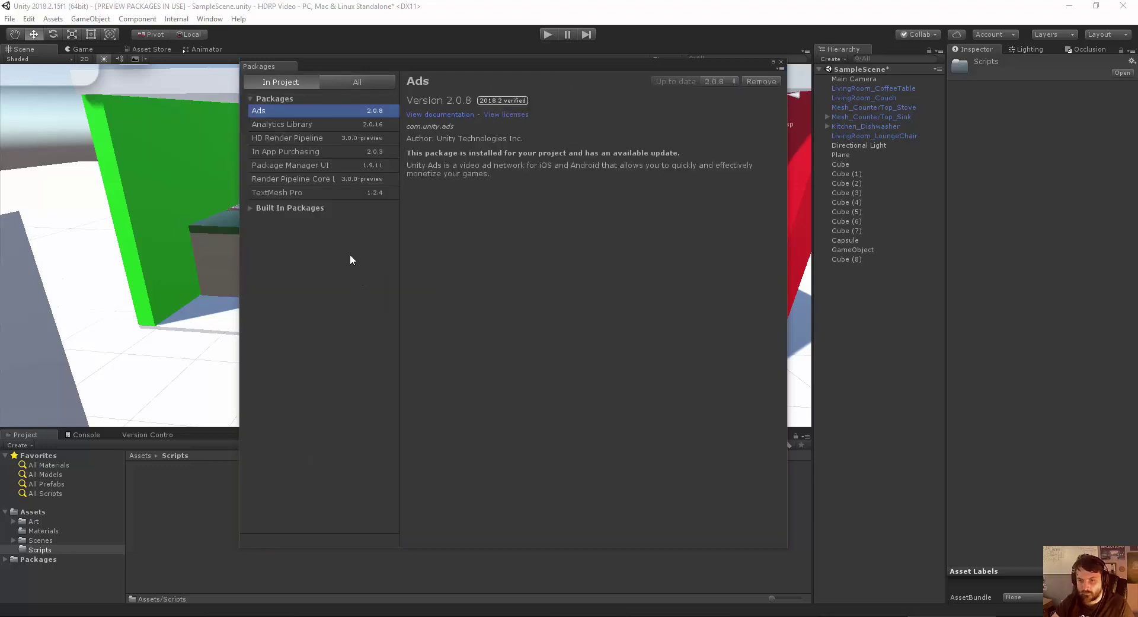
# Install the Post Processing package from the All package list.
pyautogui.click(350, 82)
pyautogui.scroll(-3, 308, 439)
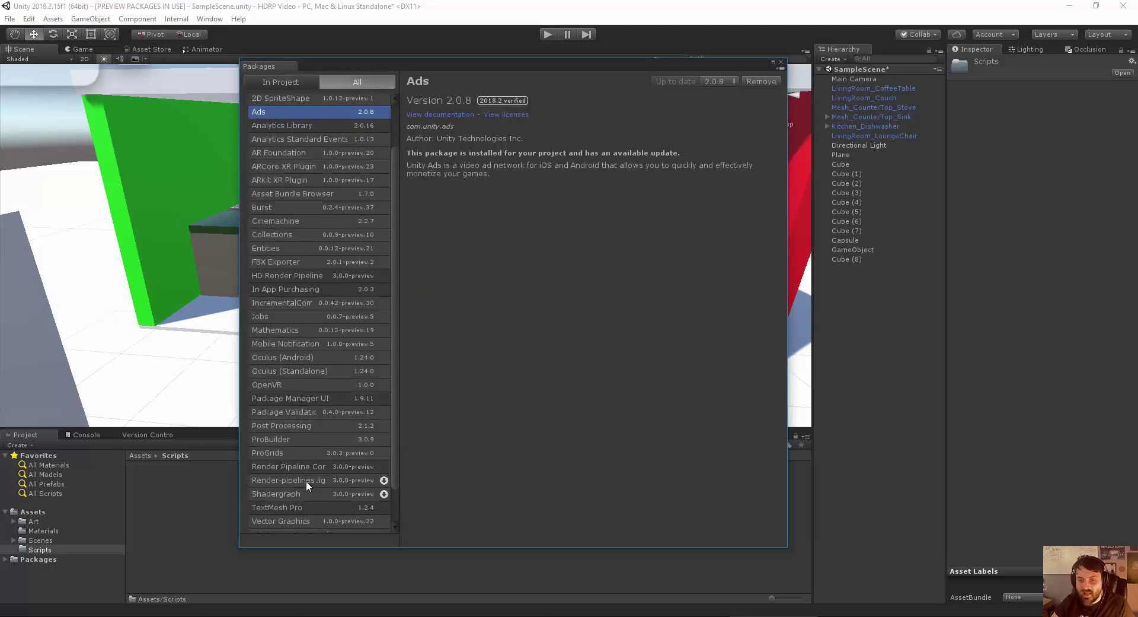
pyautogui.click(286, 427)
pyautogui.click(723, 81)
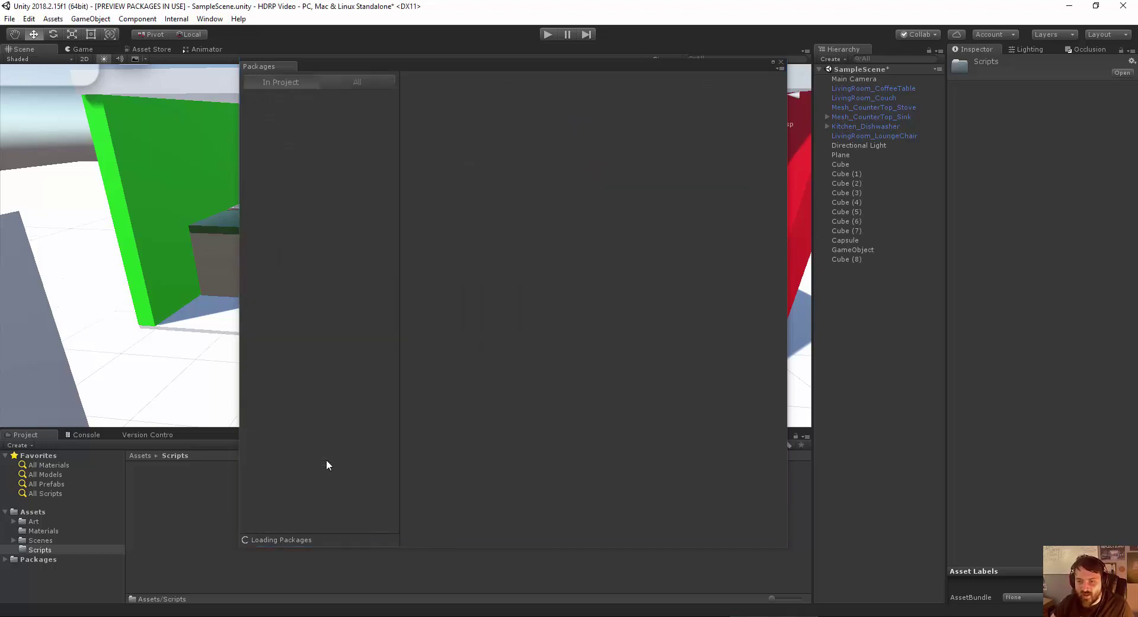
# Review the Shadergraph, Lightweight pipeline and Render Pipeline Core package details, ending on Shadergraph 3.0.0.
pyautogui.click(336, 83)
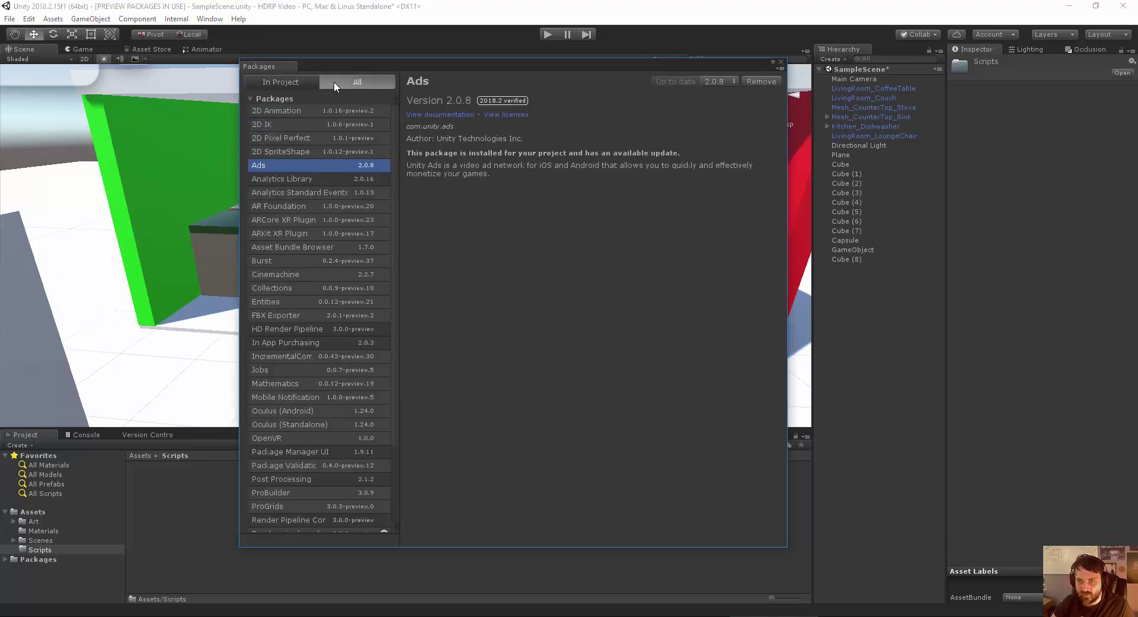
pyautogui.scroll(-3, 305, 463)
pyautogui.scroll(-1, 297, 485)
pyautogui.click(278, 458)
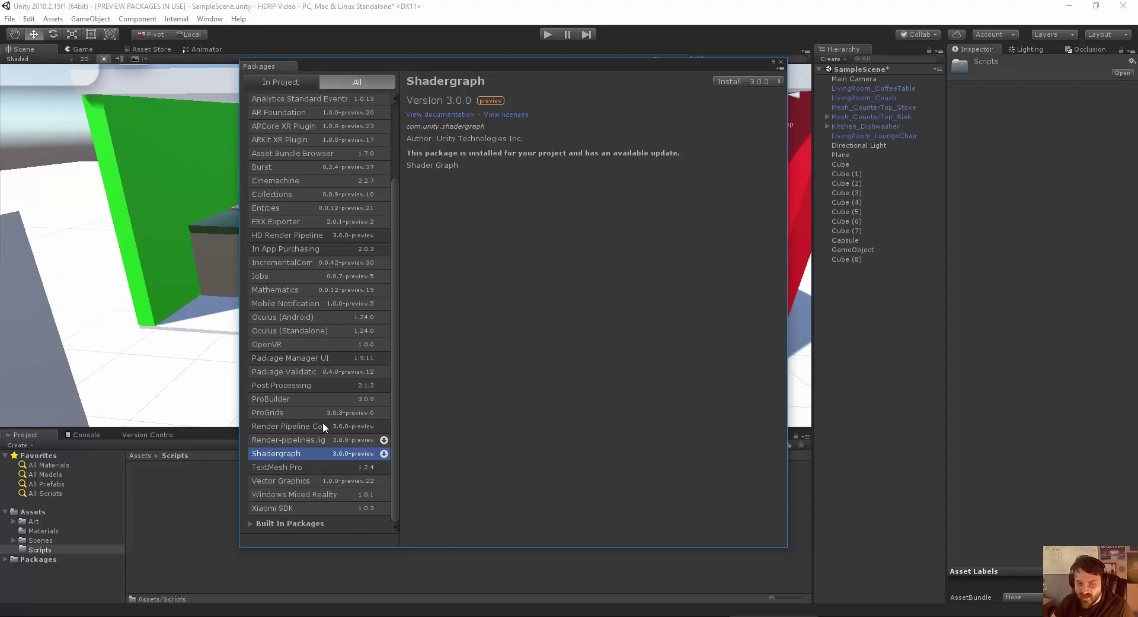
pyautogui.click(297, 439)
pyautogui.click(293, 453)
pyautogui.click(285, 427)
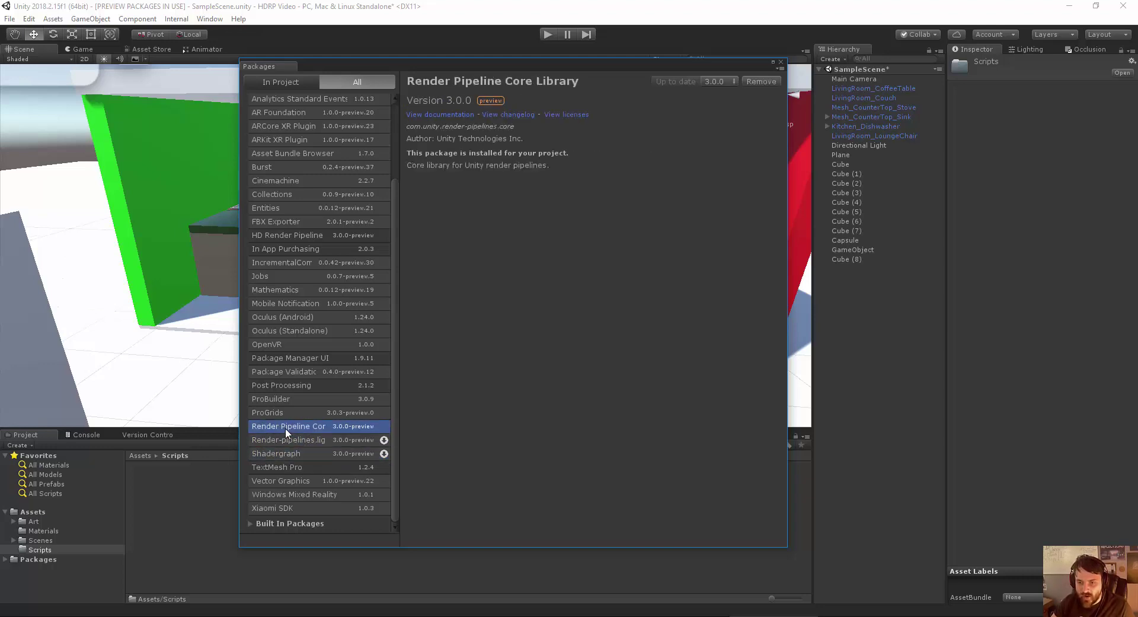
pyautogui.click(296, 440)
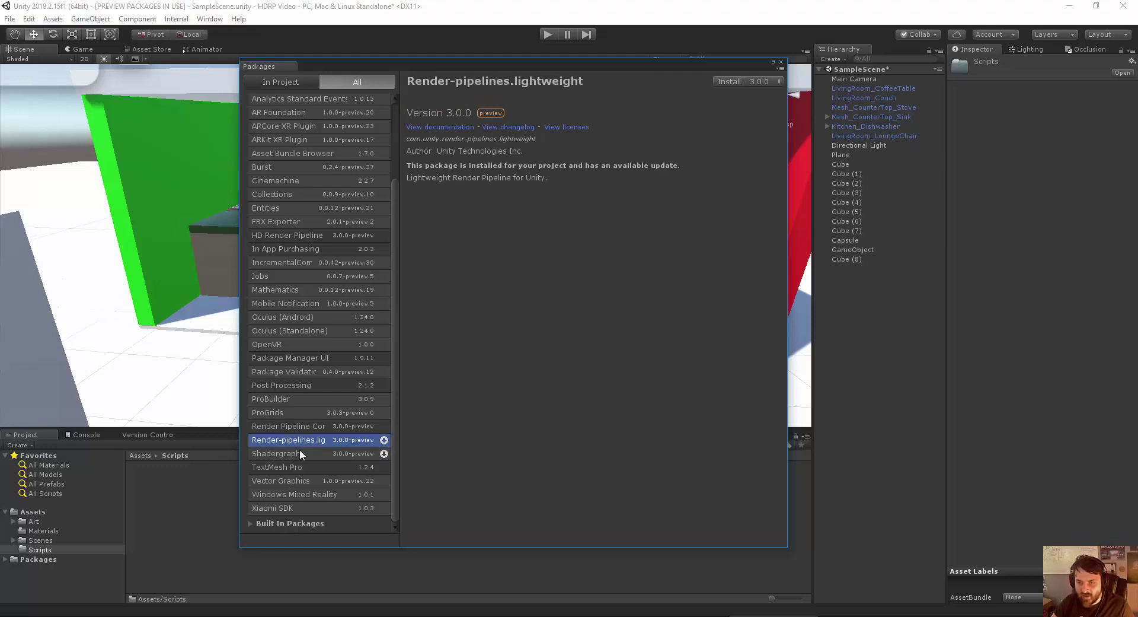
pyautogui.click(297, 455)
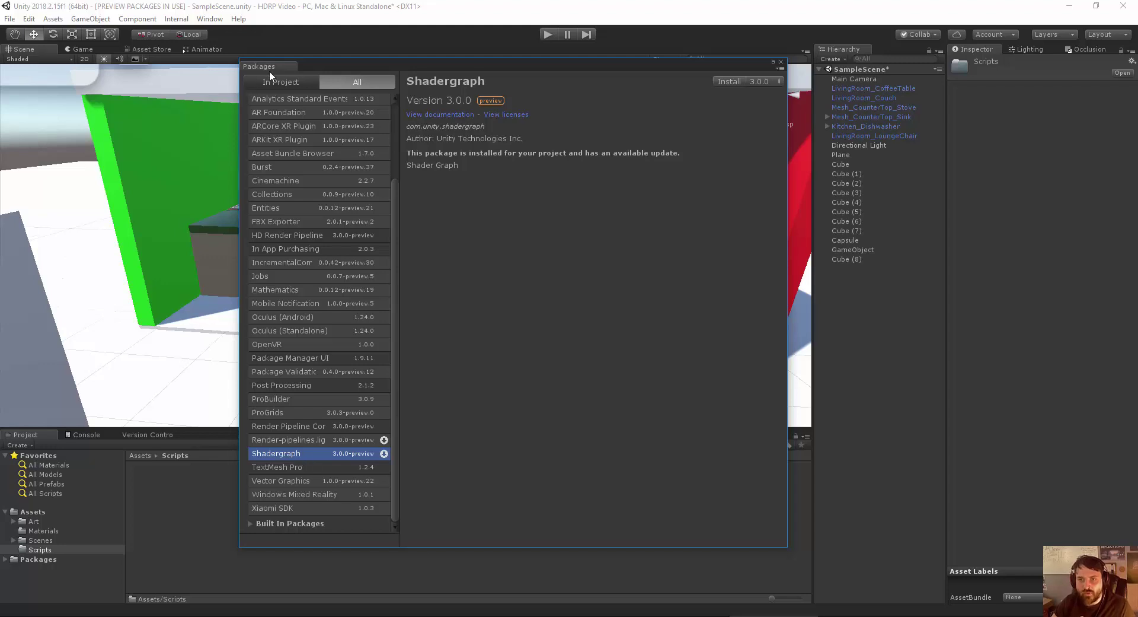
# Close the Package Manager, show the Scenes folder, and browse the Edit > Render Pipeline upgrade commands.
pyautogui.click(781, 63)
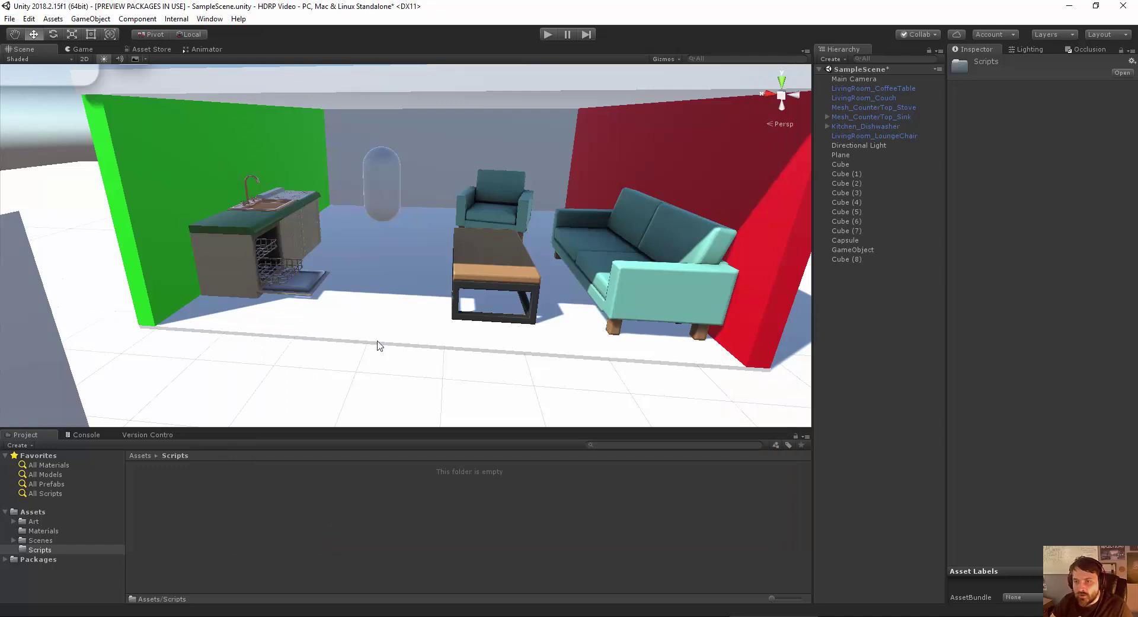
pyautogui.click(38, 541)
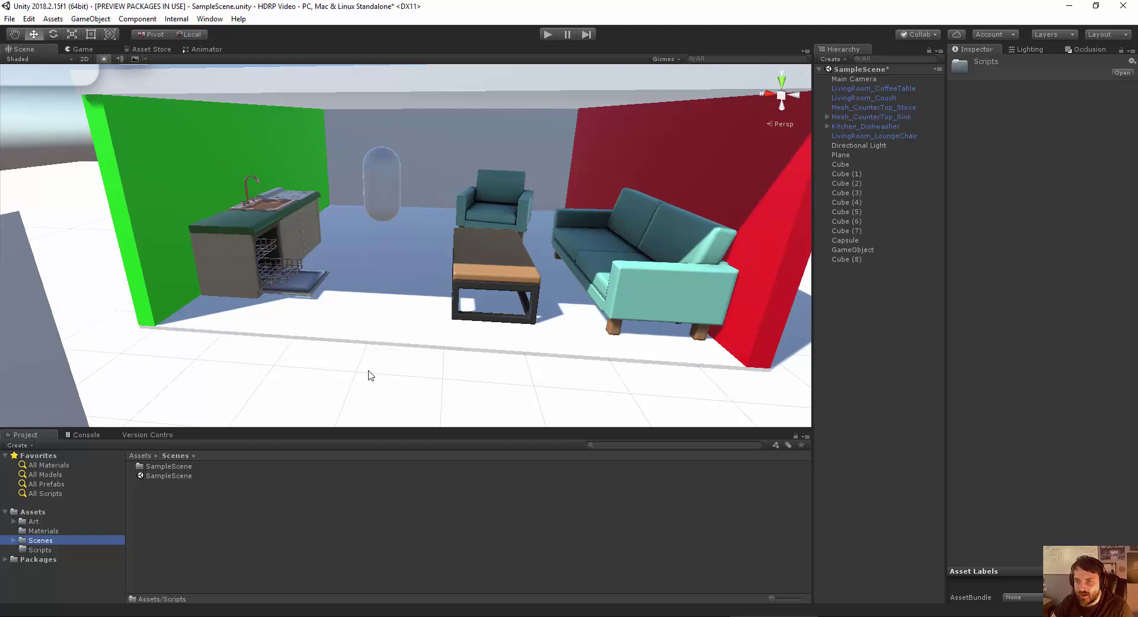
pyautogui.click(29, 19)
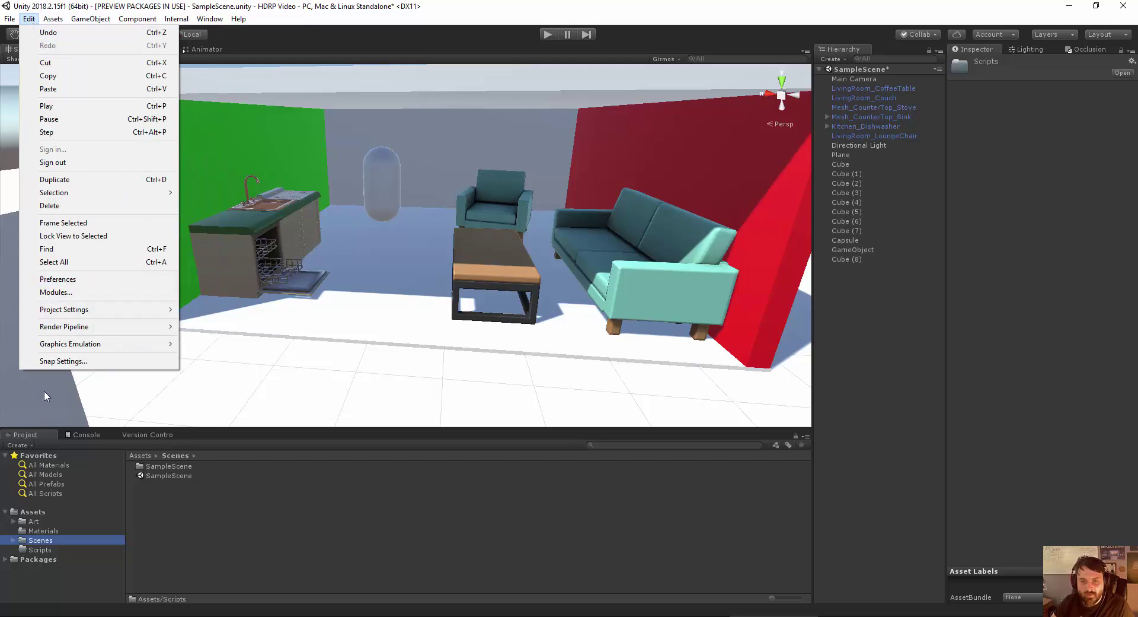
pyautogui.moveTo(45, 329)
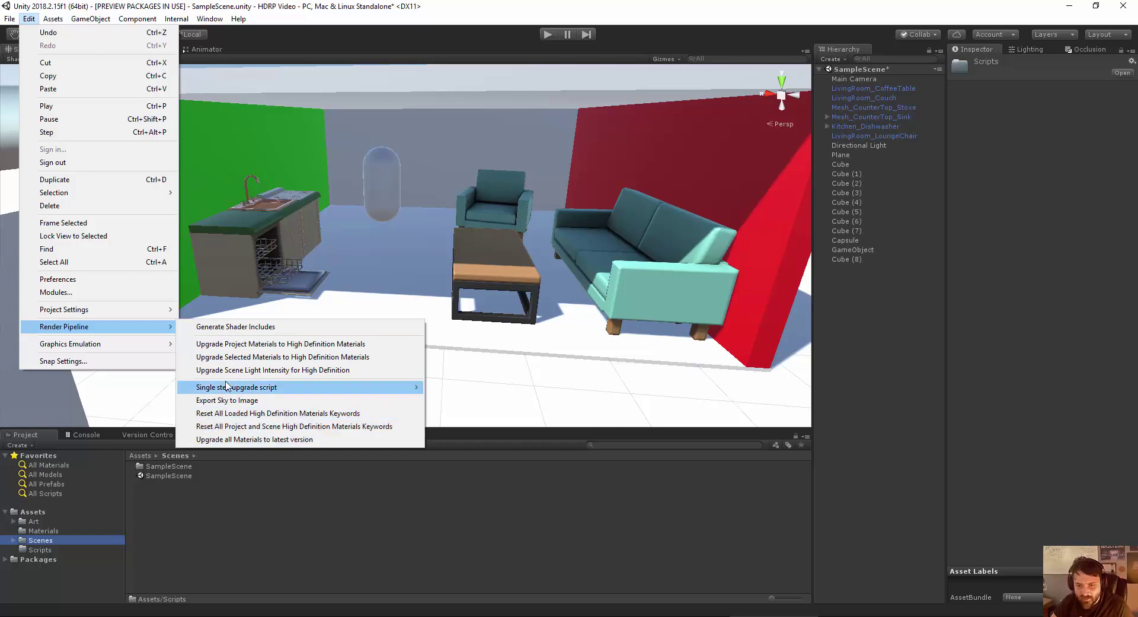
pyautogui.moveTo(230, 390)
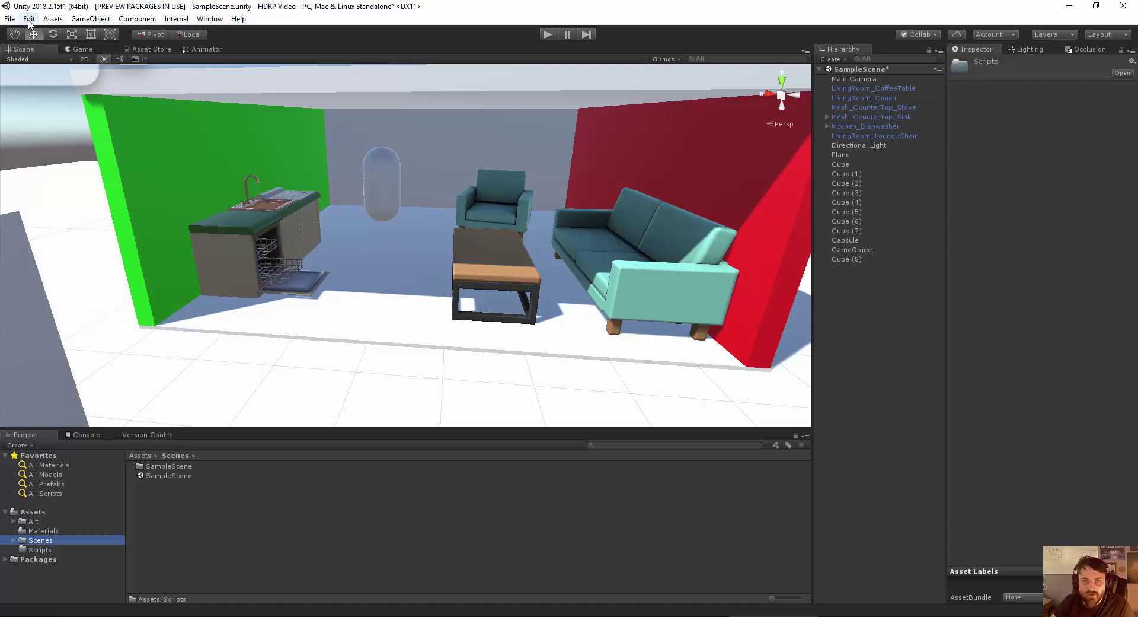
# Open Project Settings > Graphics and check that Scriptable Render Pipeline Settings is None.
pyautogui.click(28, 20)
pyautogui.moveTo(44, 316)
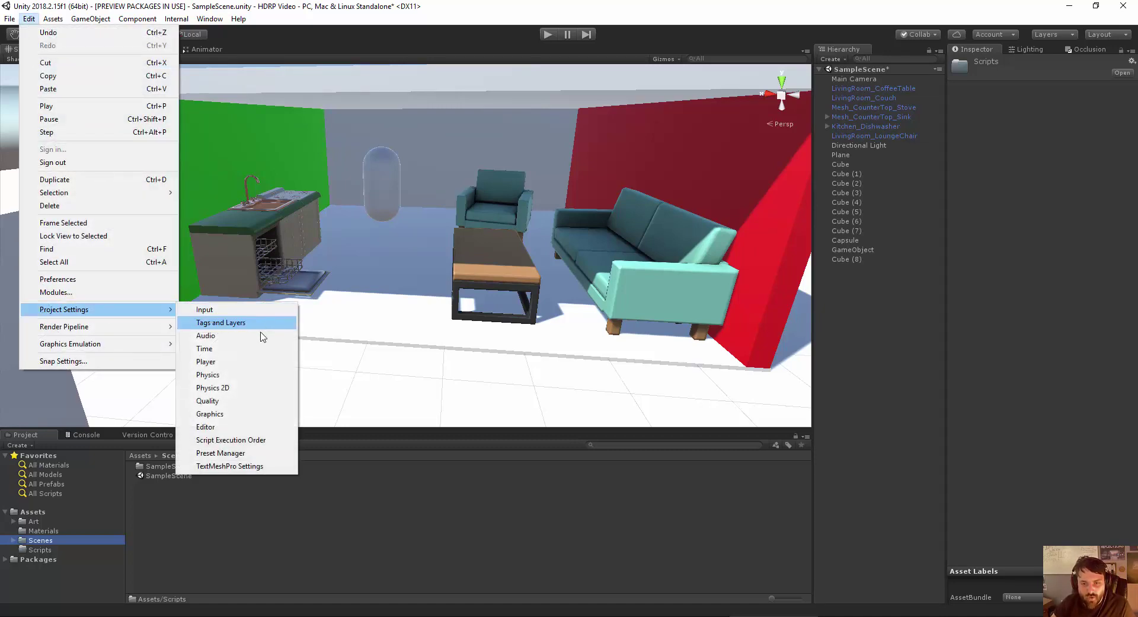
pyautogui.click(209, 413)
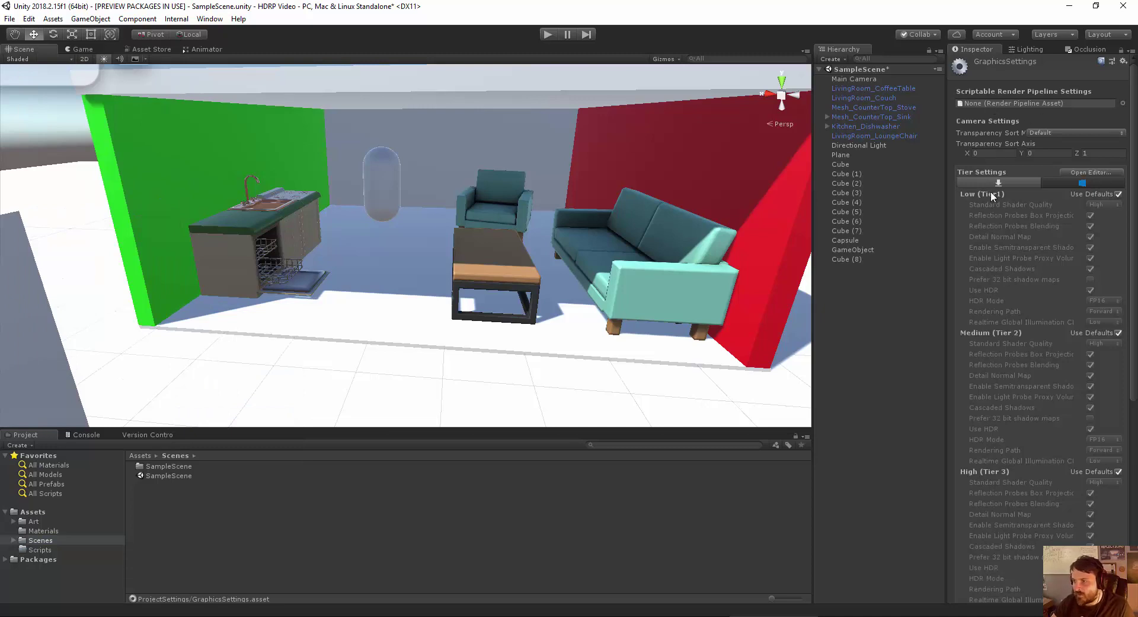
pyautogui.click(984, 102)
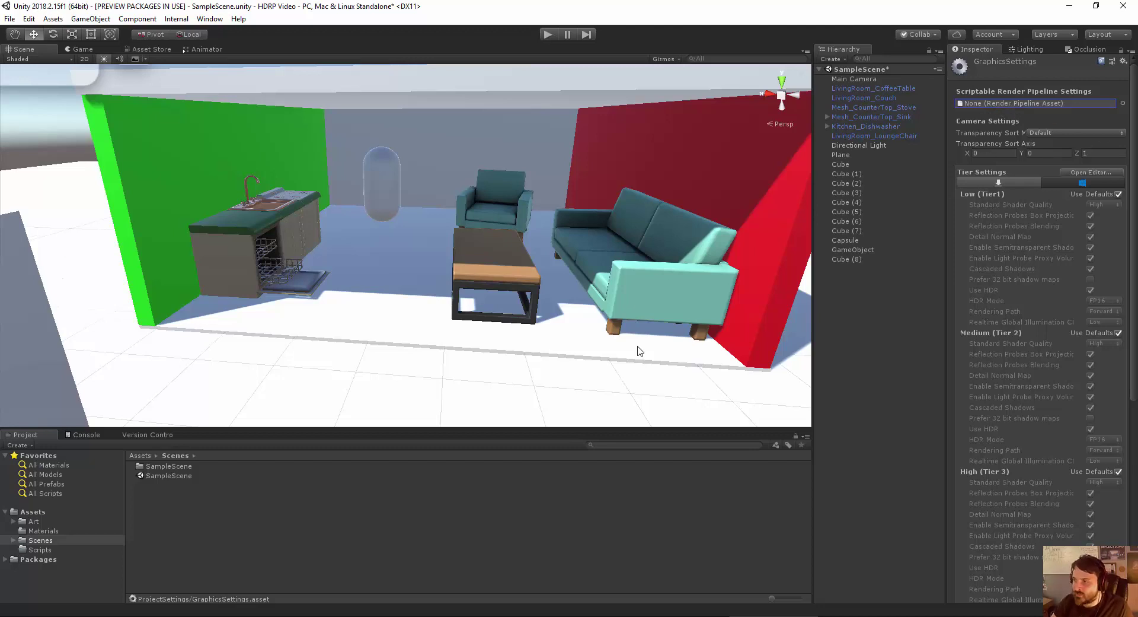
# Create a folder named Configs in the Assets root.
pyautogui.click(26, 512)
pyautogui.rightClick(26, 512)
pyautogui.moveTo(56, 236)
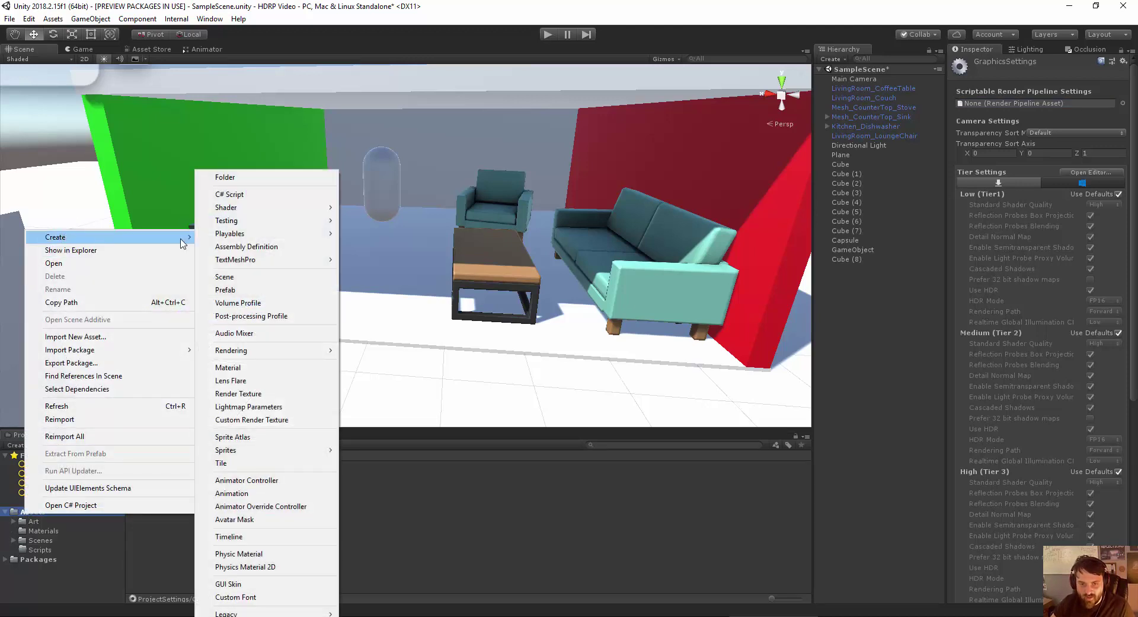
pyautogui.click(228, 176)
pyautogui.write('Configs')
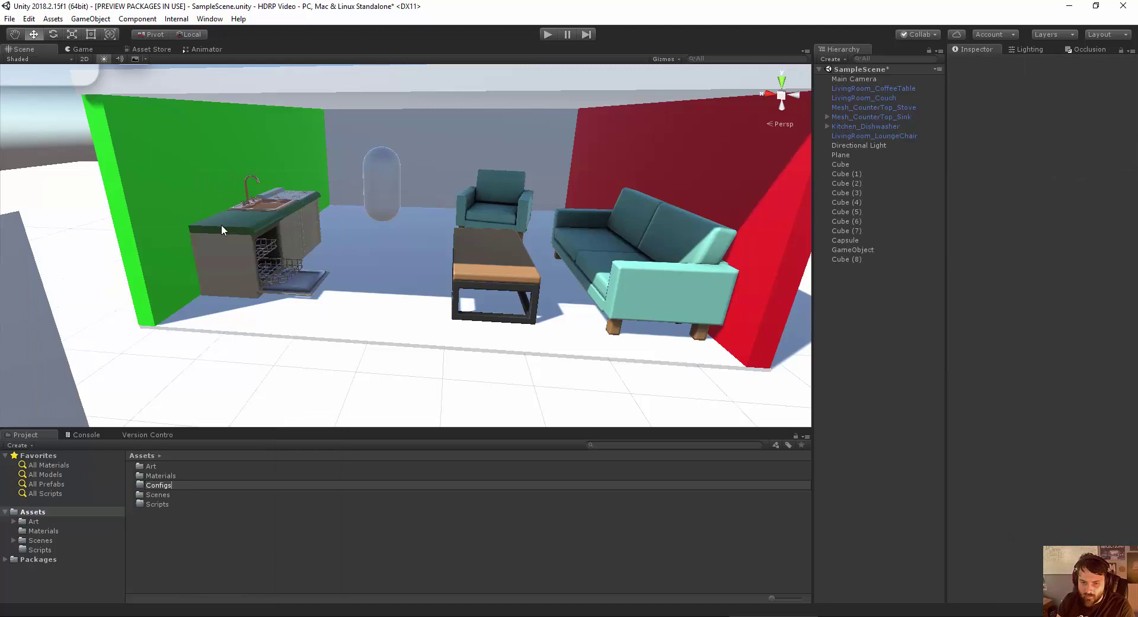
pyautogui.press('Return')
# Inside Configs, create a folder named Render Pipeline.
pyautogui.rightClick(147, 486)
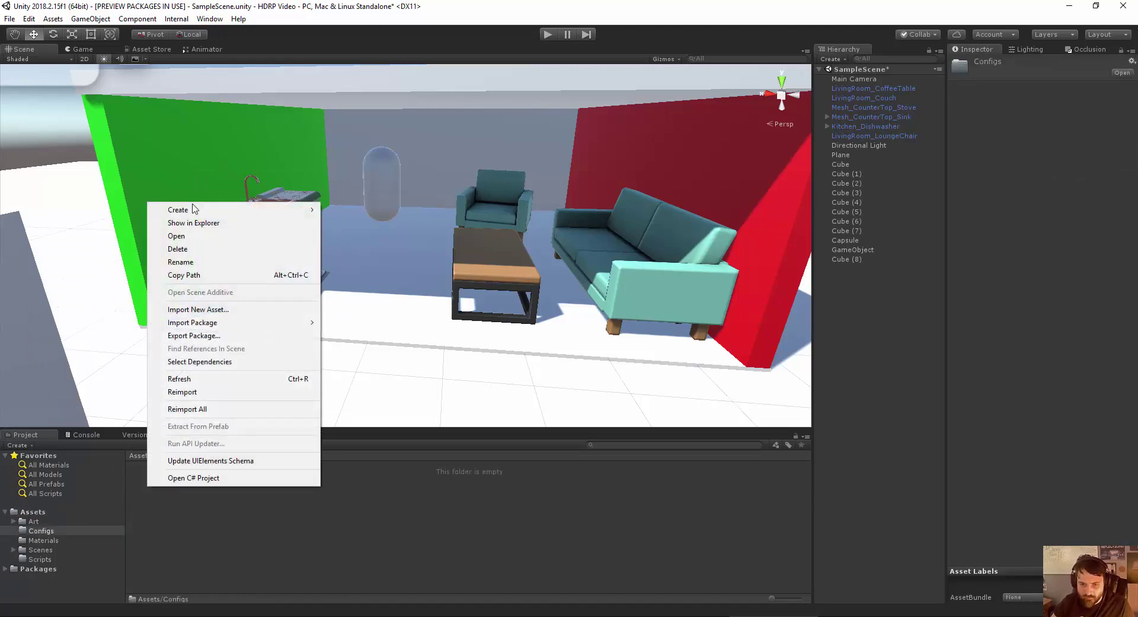
pyautogui.moveTo(192, 208)
pyautogui.click(365, 178)
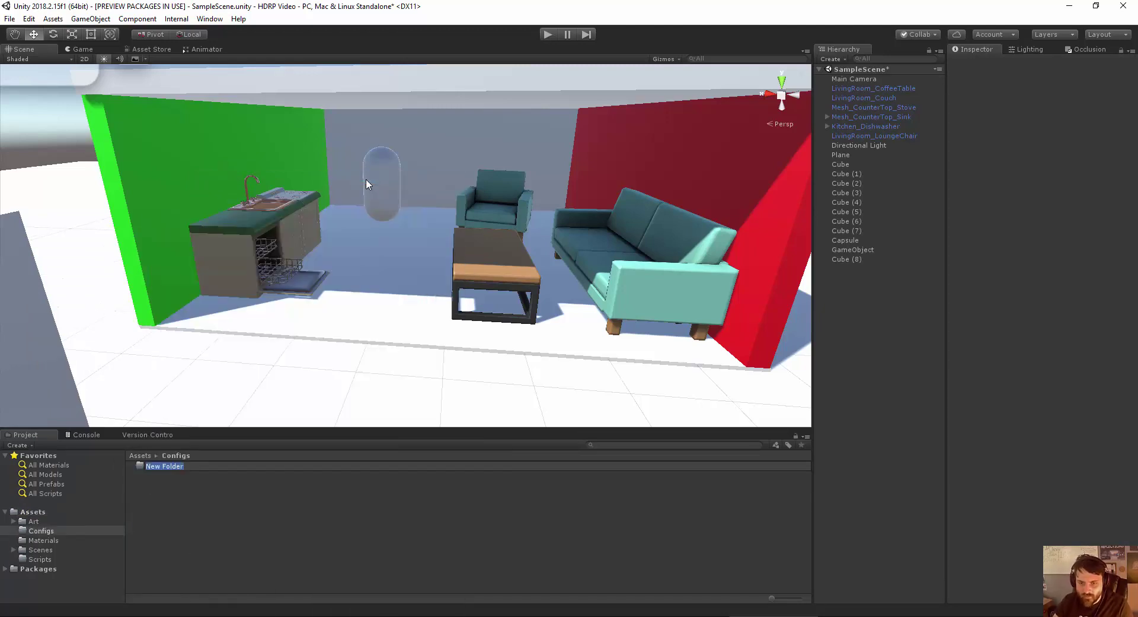
pyautogui.write('Render Pipeline')
pyautogui.press('Return')
# Bring up the Create > Rendering asset options inside the empty Render Pipeline folder.
pyautogui.rightClick(148, 474)
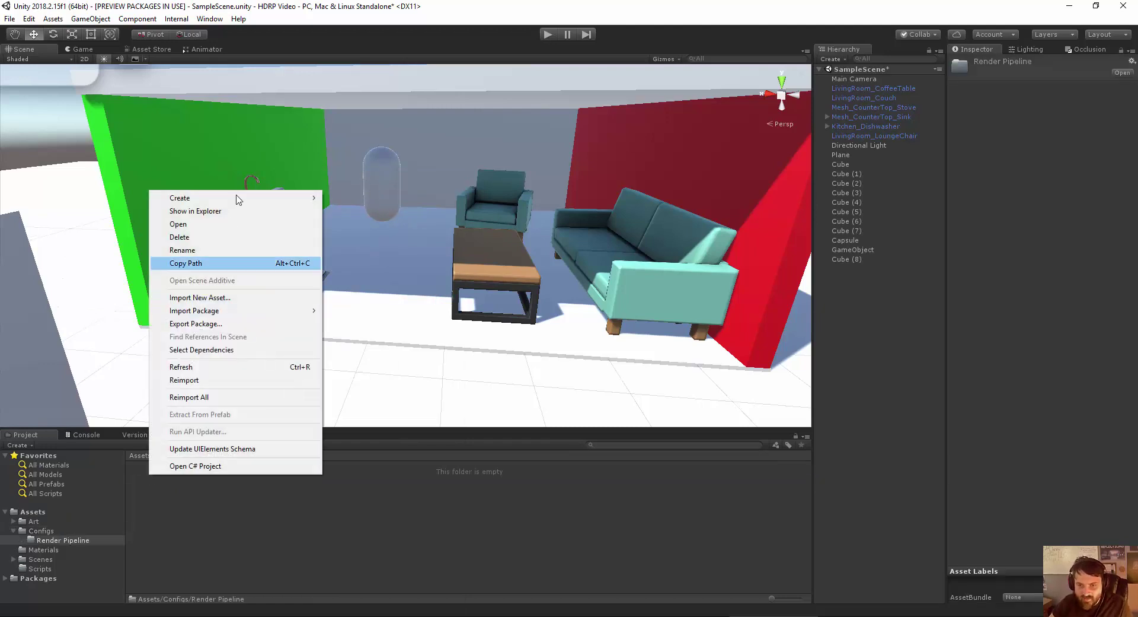
pyautogui.moveTo(217, 198)
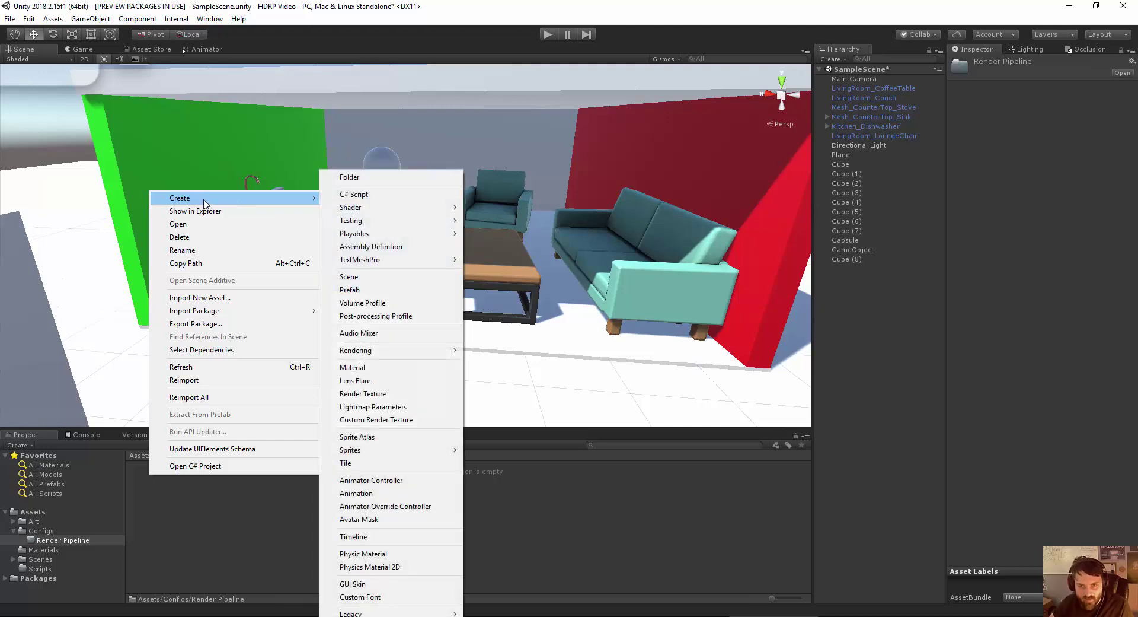
pyautogui.moveTo(363, 351)
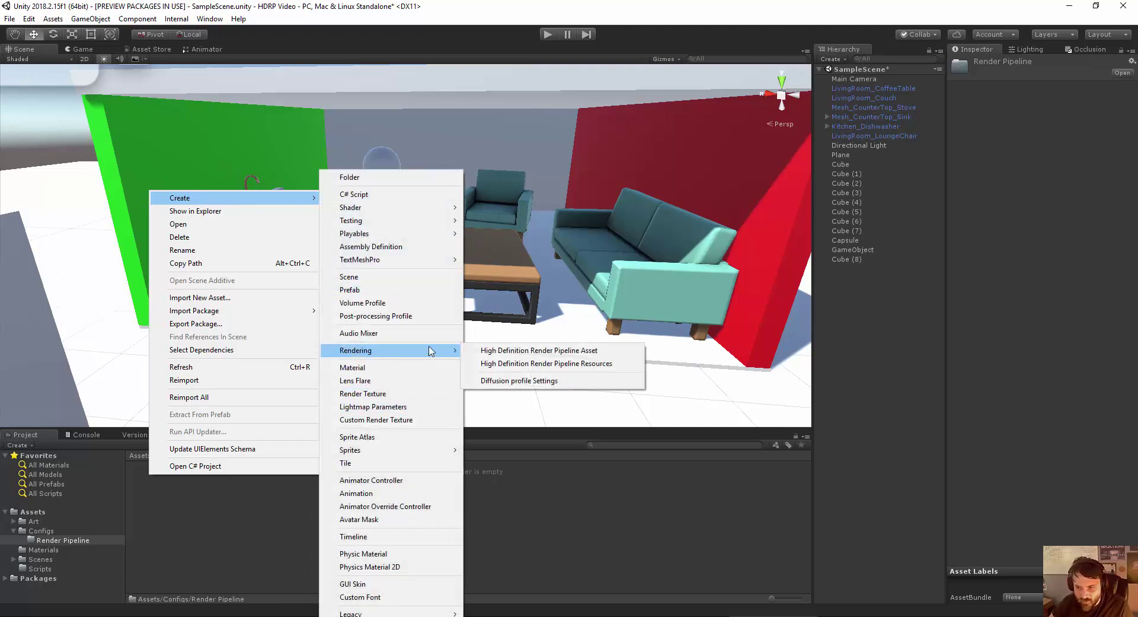
# Create a High Definition Render Pipeline Asset, keeping the default name New HDRenderPipelineAsset.
pyautogui.click(547, 354)
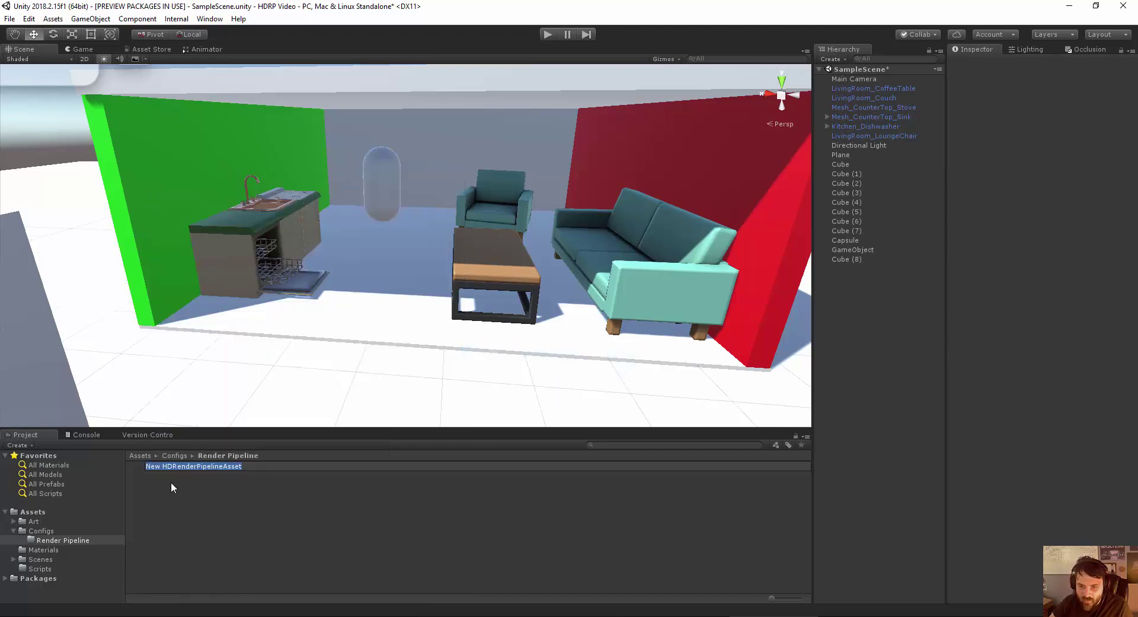
pyautogui.press('Return')
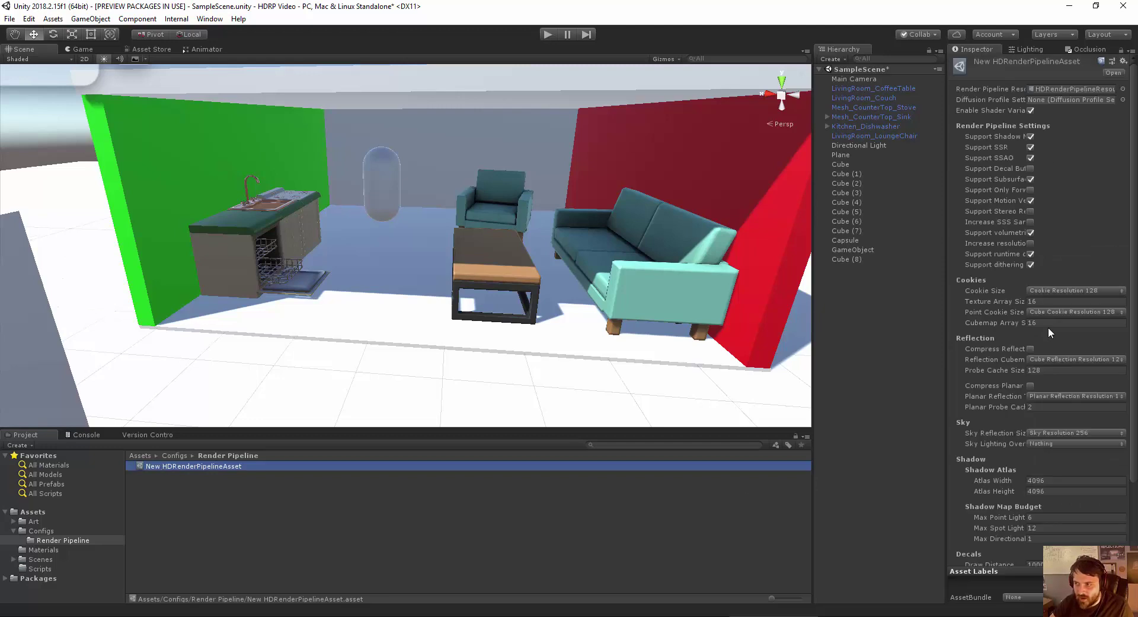
pyautogui.scroll(-4, 1046, 415)
pyautogui.scroll(4, 1031, 474)
pyautogui.rightClick(155, 480)
pyautogui.moveTo(185, 206)
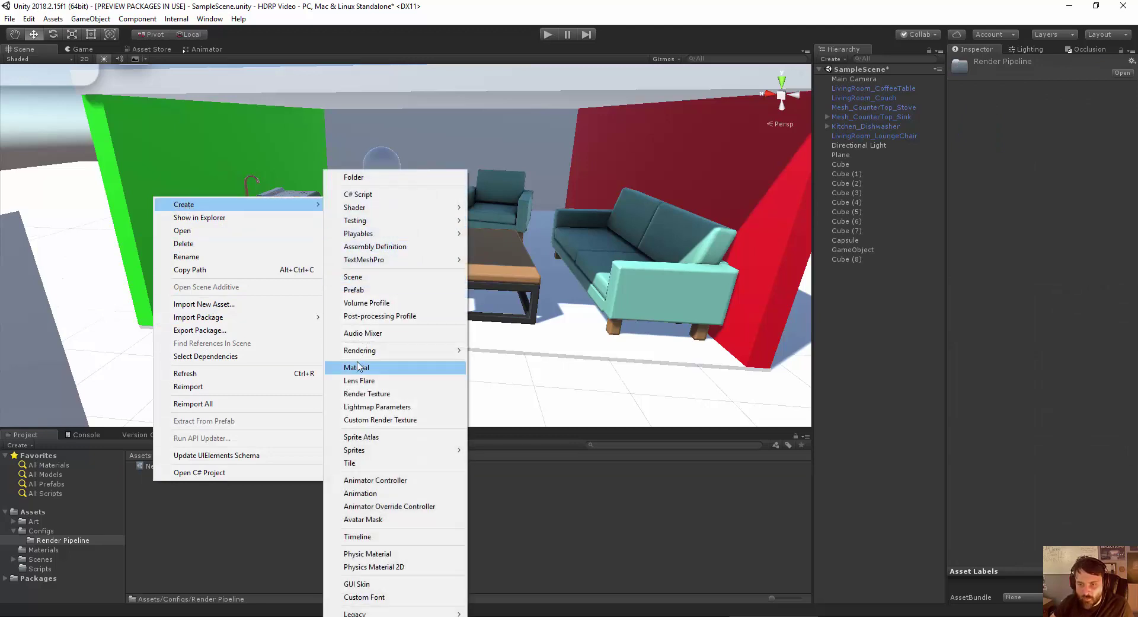
pyautogui.moveTo(364, 355)
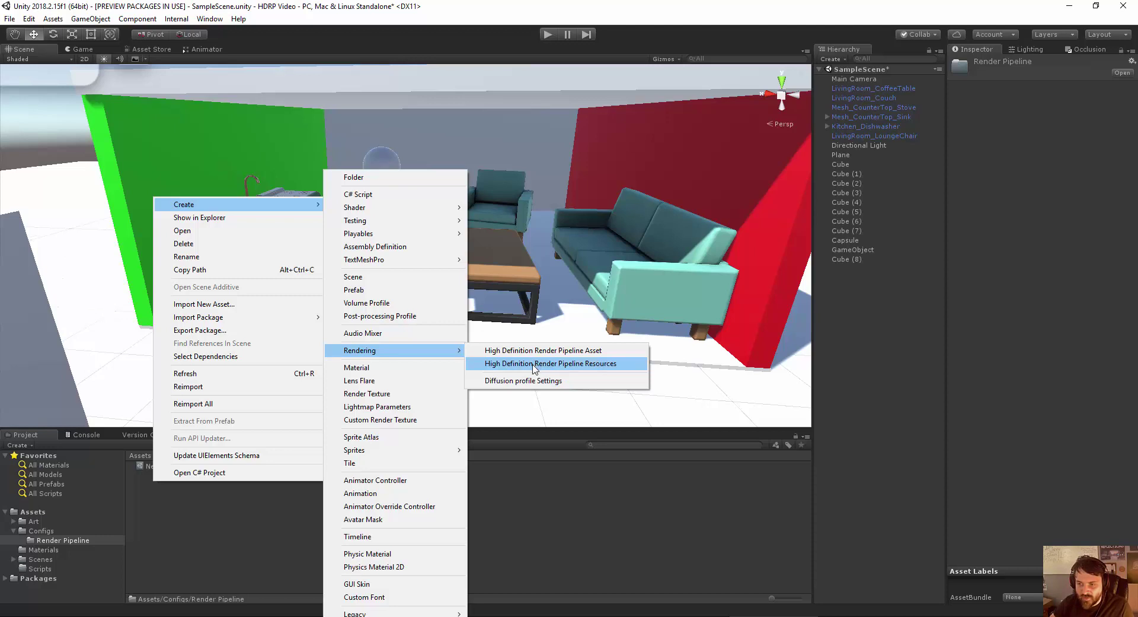
# Create New HDRenderPipelineResources and New Diffusion Profile Settings assets with default names.
pyautogui.click(535, 364)
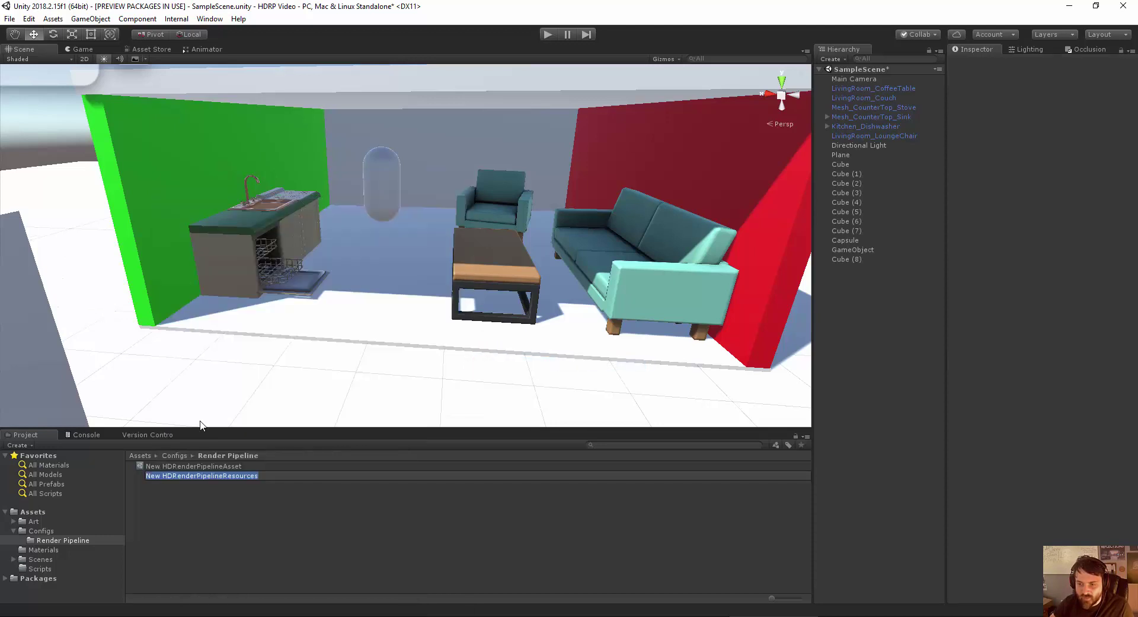
pyautogui.rightClick(161, 487)
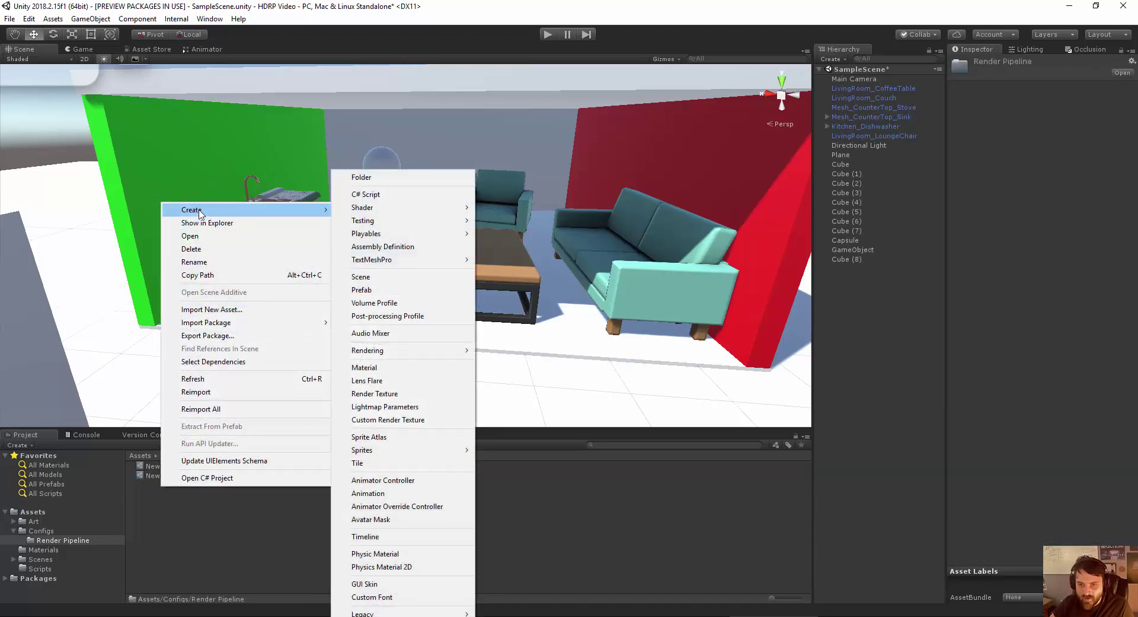
pyautogui.moveTo(368, 351)
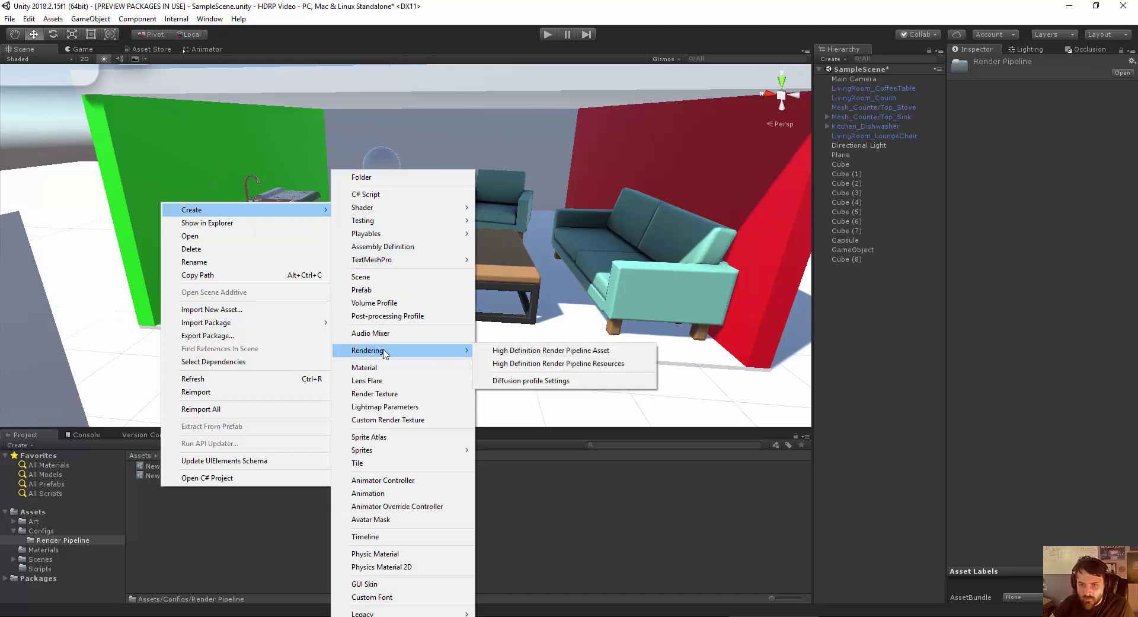
pyautogui.click(511, 384)
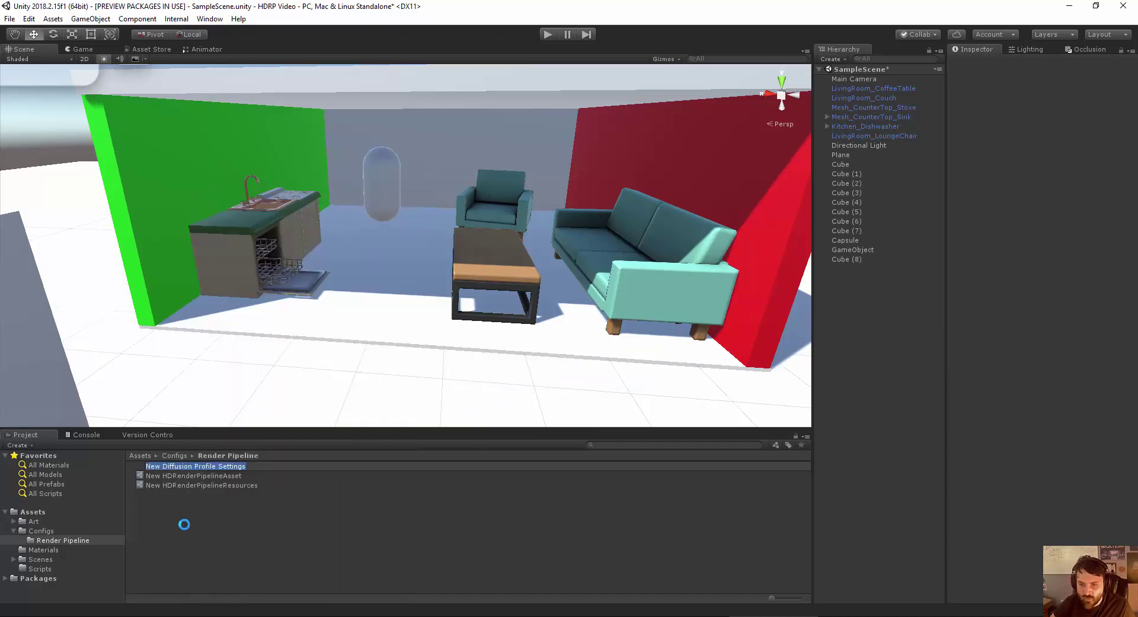
pyautogui.press('Return')
# Inspect New HDRenderPipelineResources and its default shader references.
pyautogui.click(189, 486)
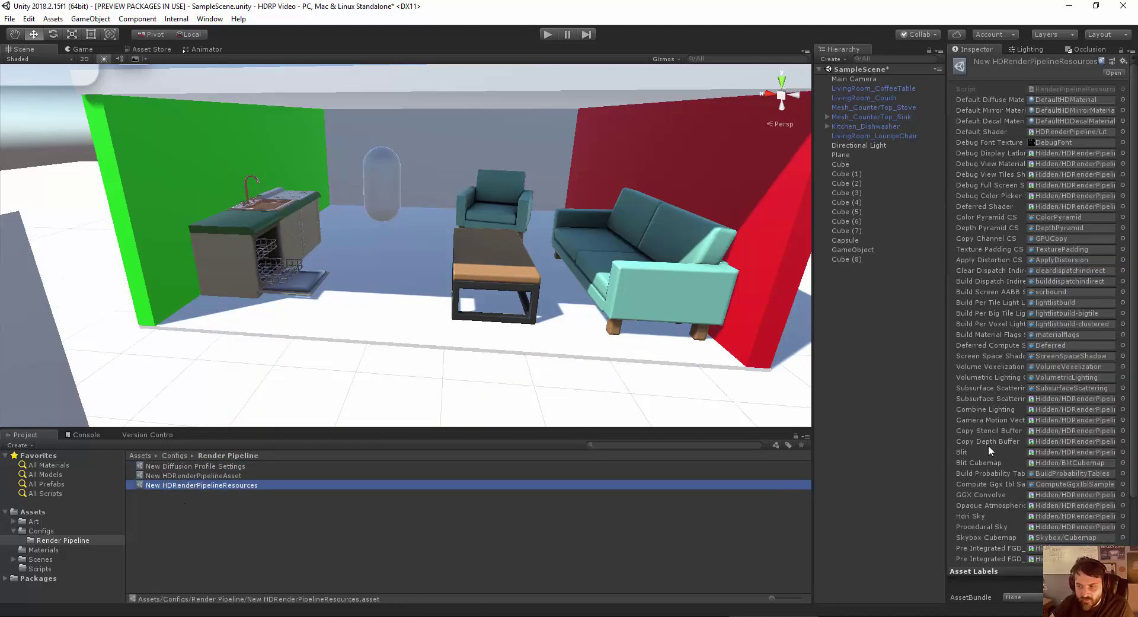
pyautogui.scroll(-3, 989, 444)
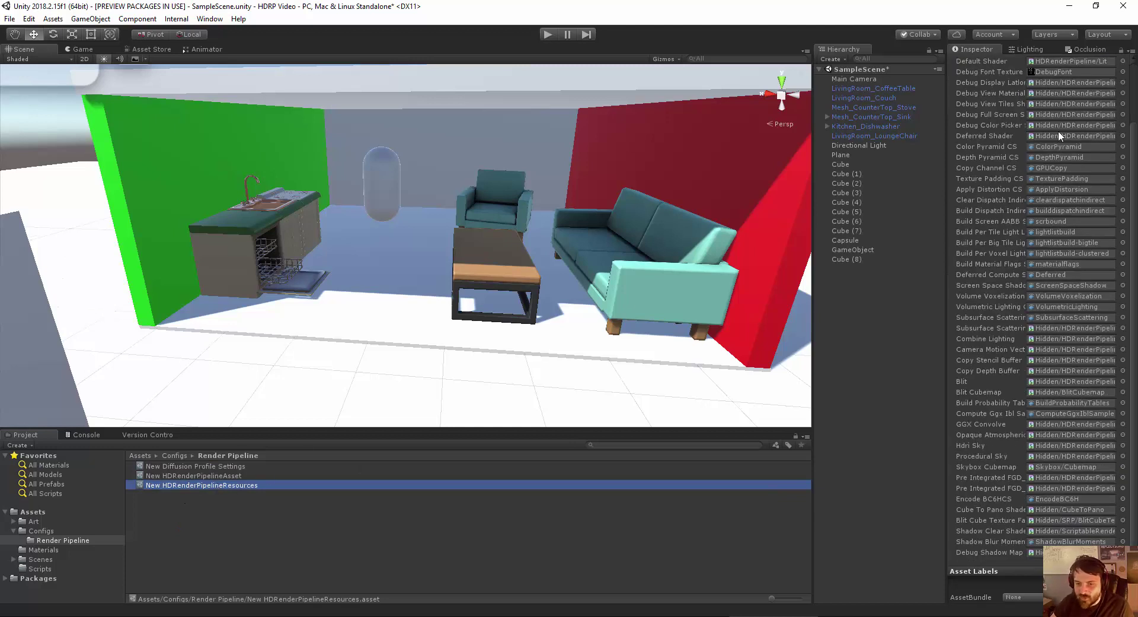
pyautogui.scroll(3, 1016, 162)
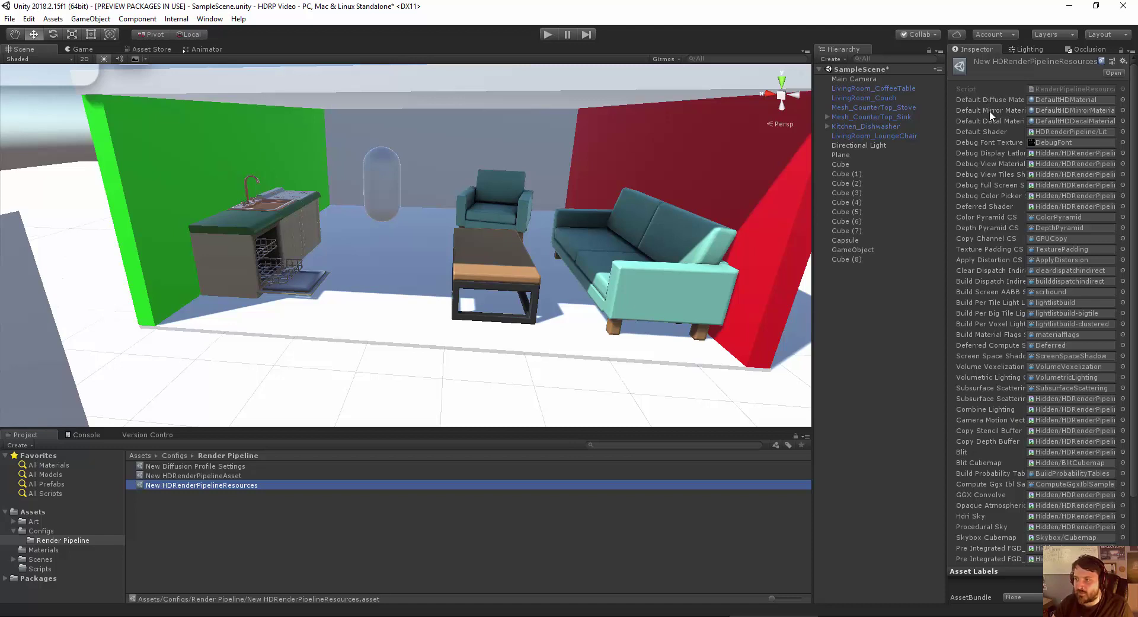
pyautogui.scroll(-3, 1028, 489)
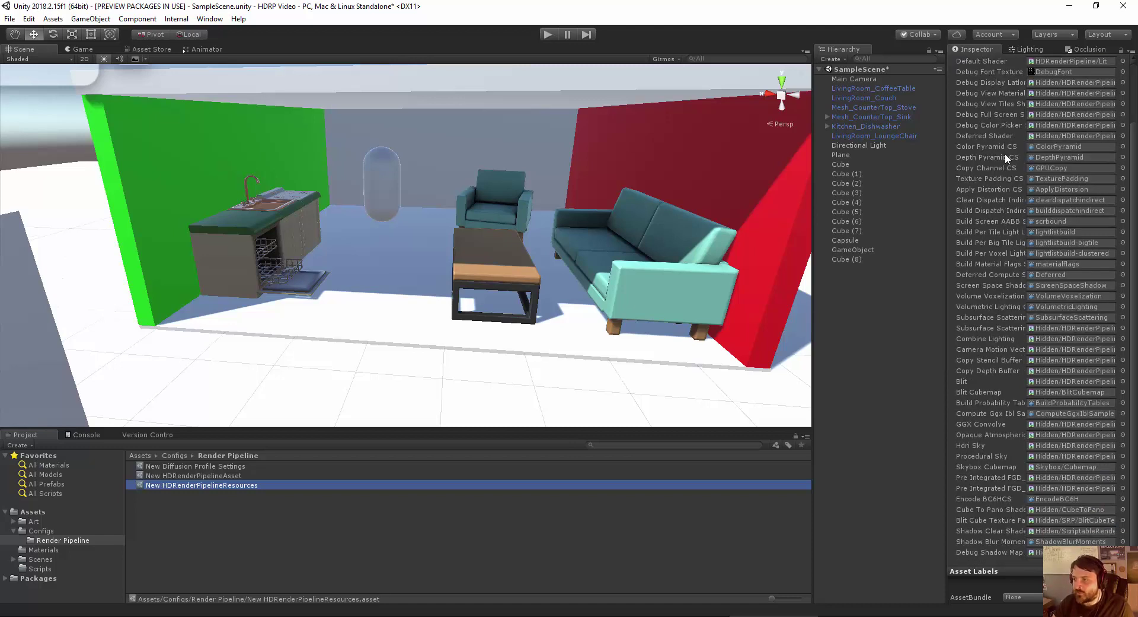
# Locate the builddispatchindirect shader, then return to inspect New Diffusion Profile Settings.
pyautogui.click(1054, 209)
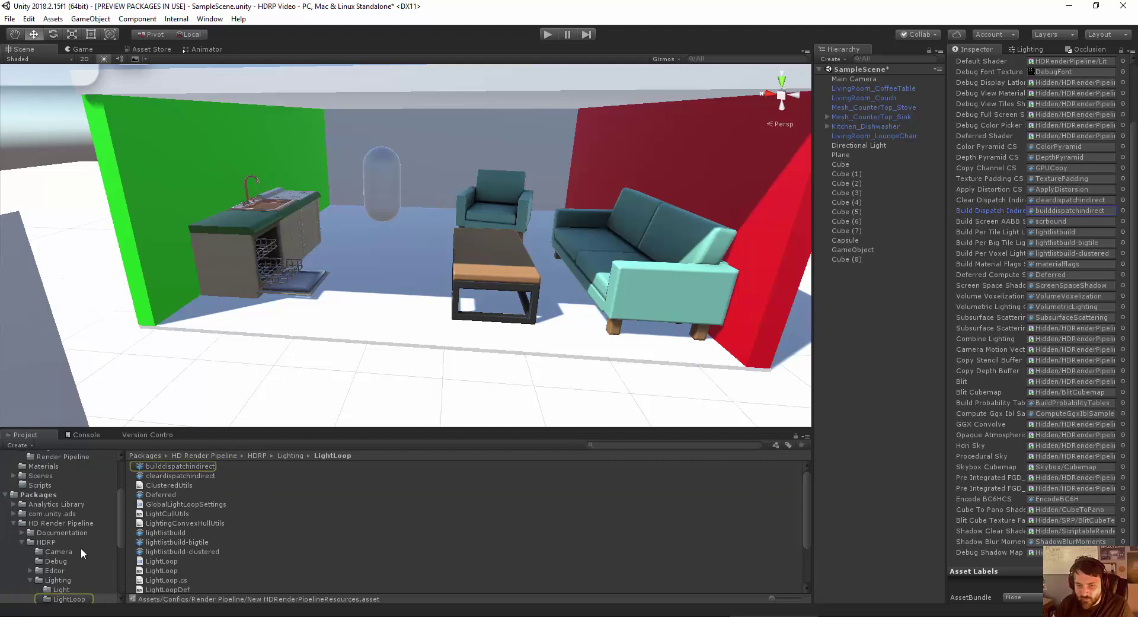
pyautogui.scroll(5, 80, 545)
pyautogui.click(50, 540)
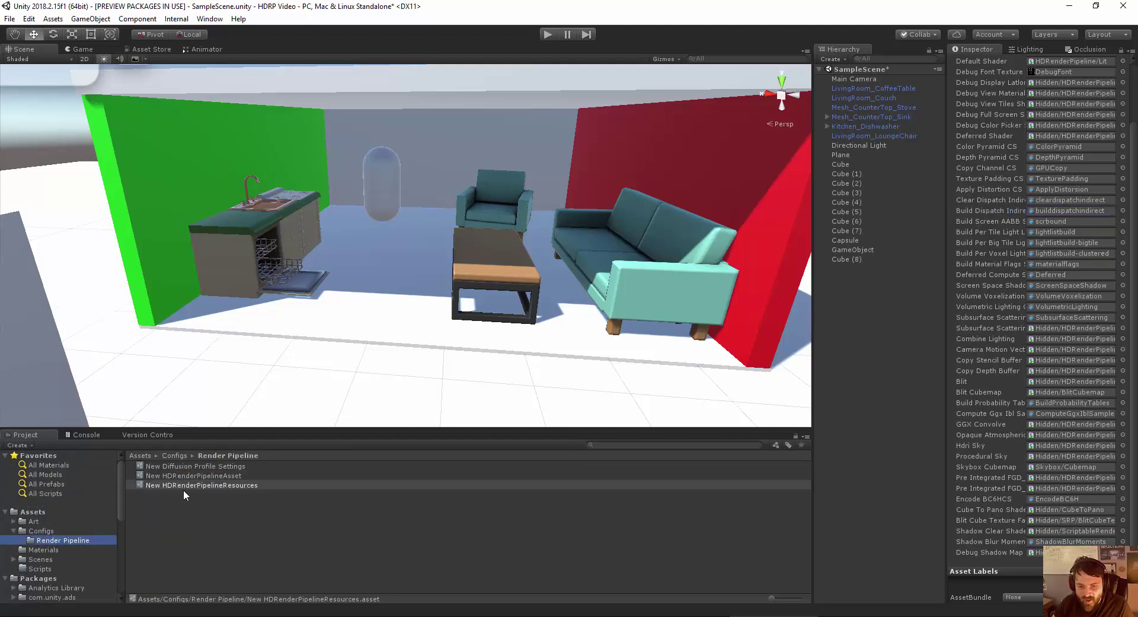
pyautogui.click(175, 467)
# From New HDRenderPipelineAsset, ping and inspect the package's default HDRenderPipelineResources asset.
pyautogui.click(170, 476)
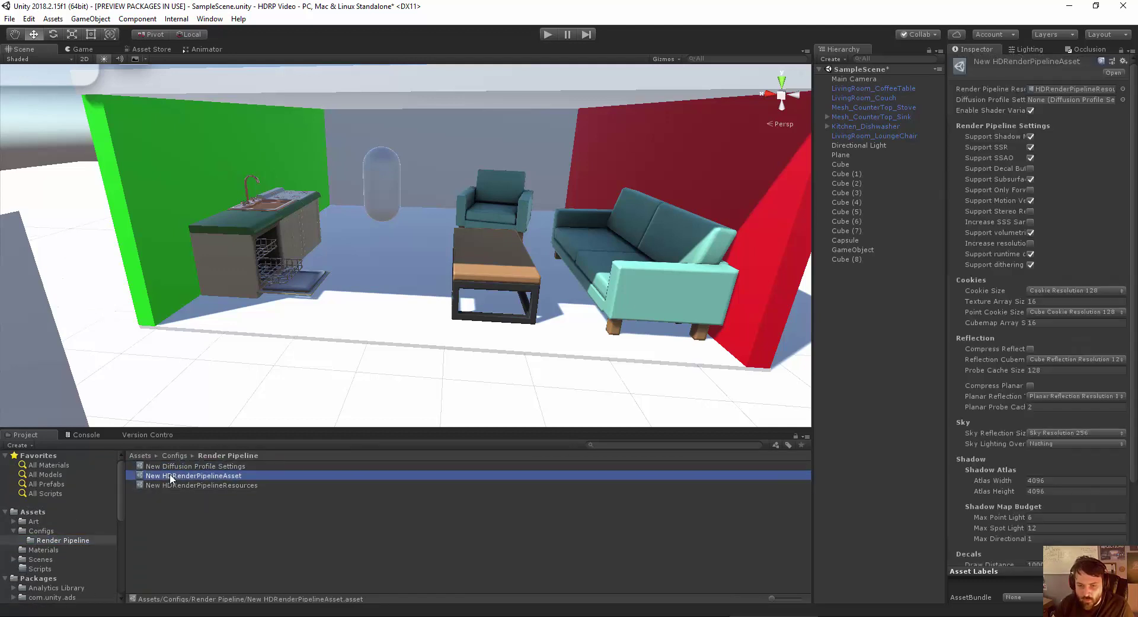
pyautogui.doubleClick(1046, 90)
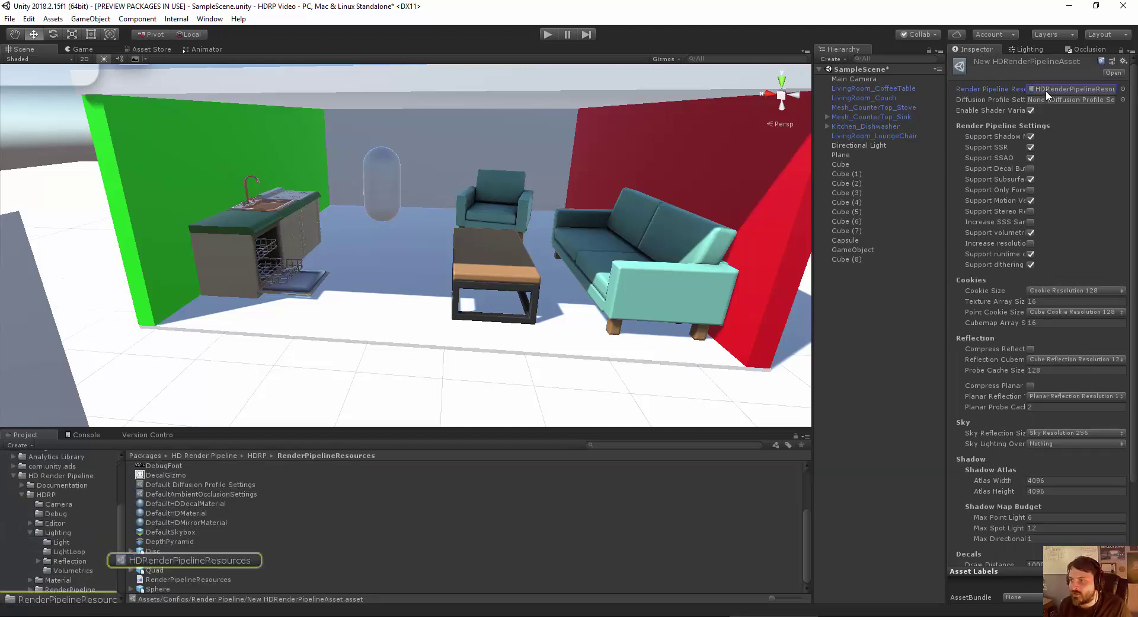
pyautogui.click(170, 561)
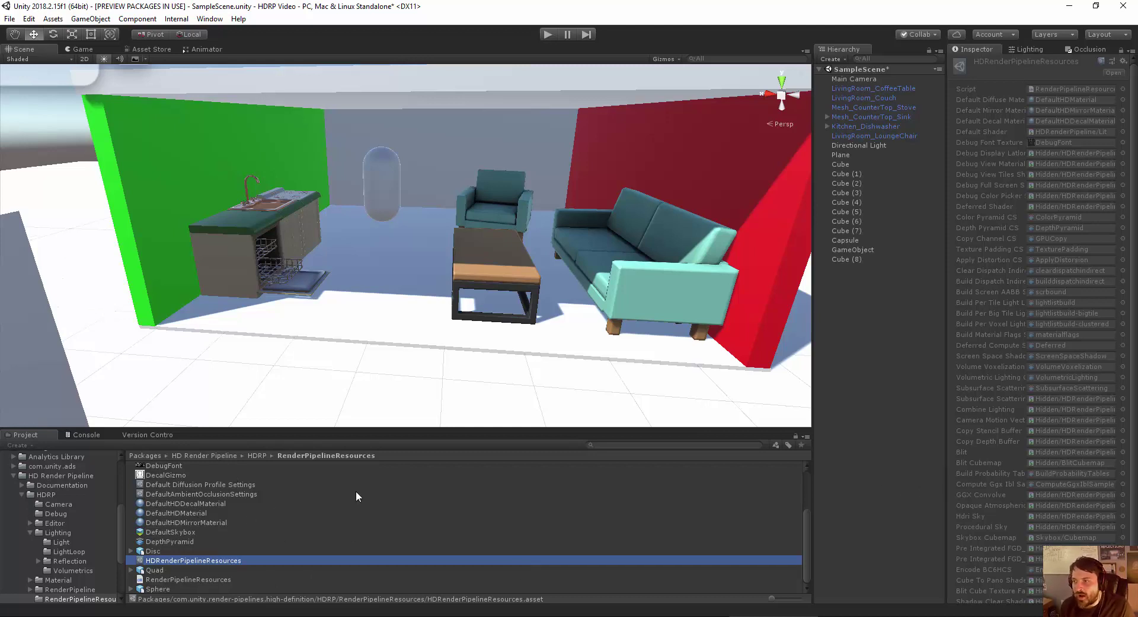
pyautogui.moveTo(117, 521); pyautogui.dragTo(119, 486)
# Assign New HDRenderPipelineResources and New Diffusion Profile Settings to New HDRenderPipelineAsset's fields.
pyautogui.click(61, 521)
pyautogui.click(69, 528)
pyautogui.click(155, 469)
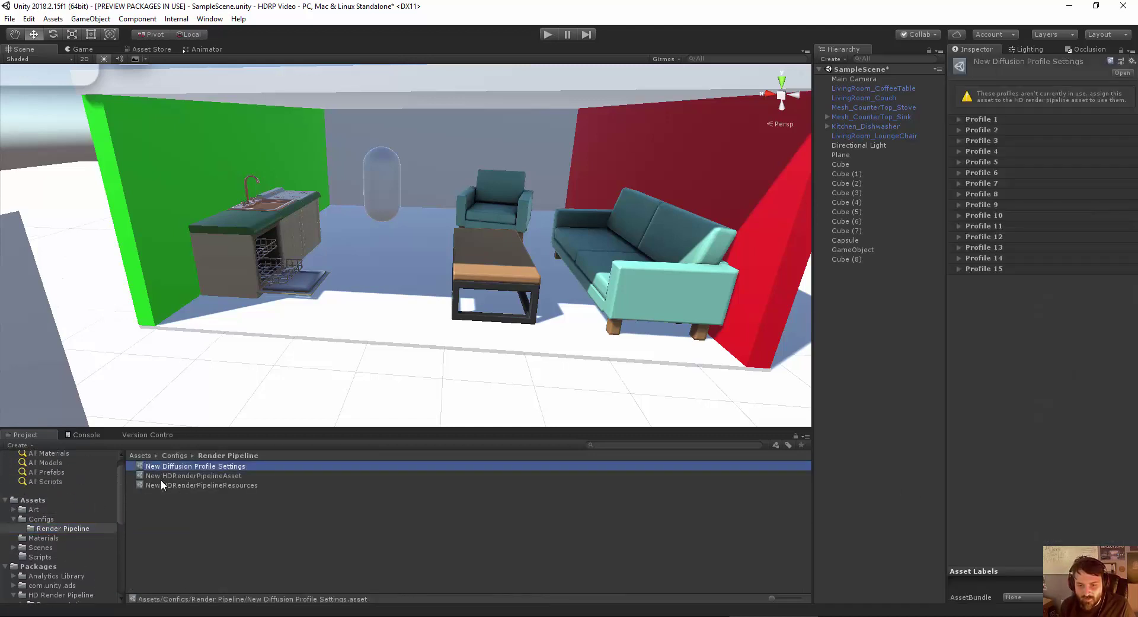
pyautogui.click(161, 477)
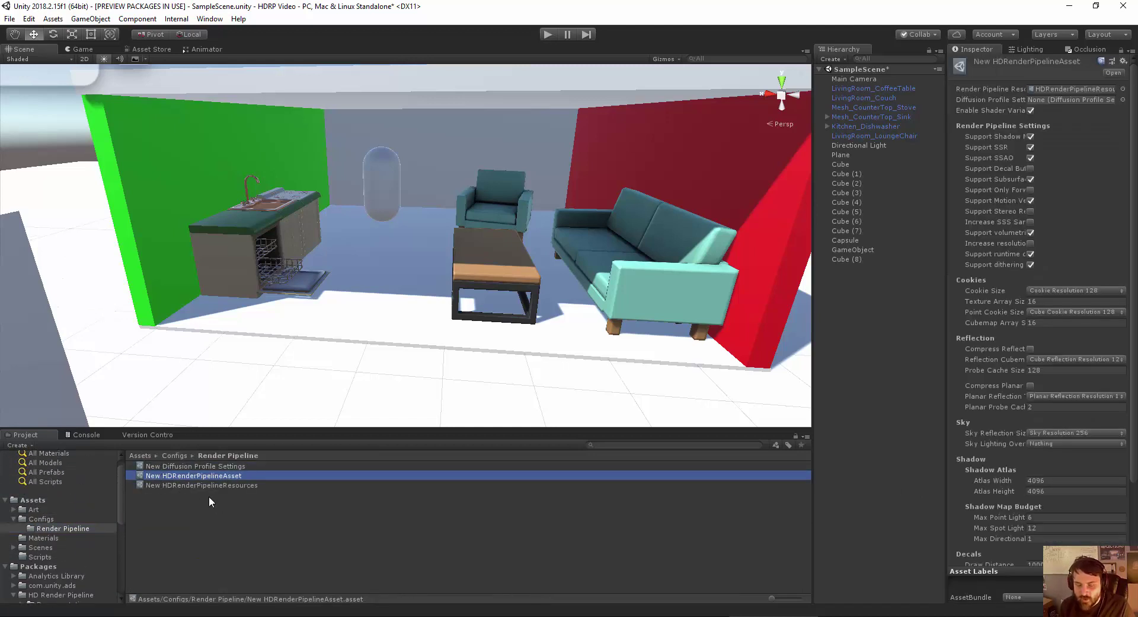
pyautogui.click(166, 486)
pyautogui.moveTo(166, 486); pyautogui.dragTo(1058, 90)
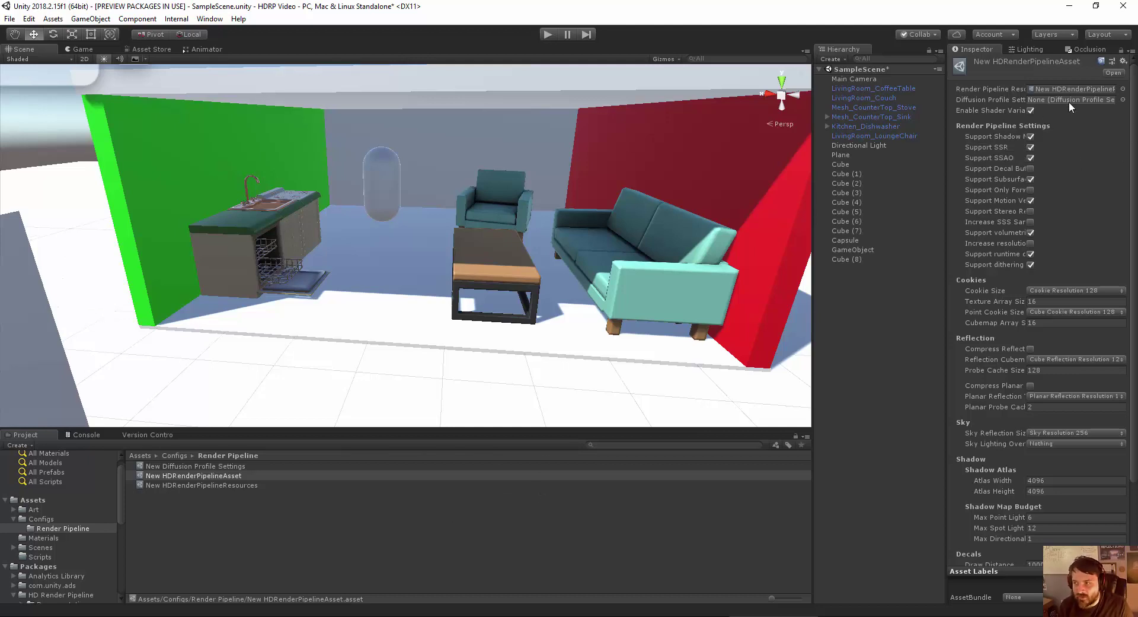
pyautogui.moveTo(179, 466); pyautogui.dragTo(1067, 100)
# Inspect New Diffusion Profile Settings, checking Profile 1's scattering distance colour without changing it.
pyautogui.click(190, 465)
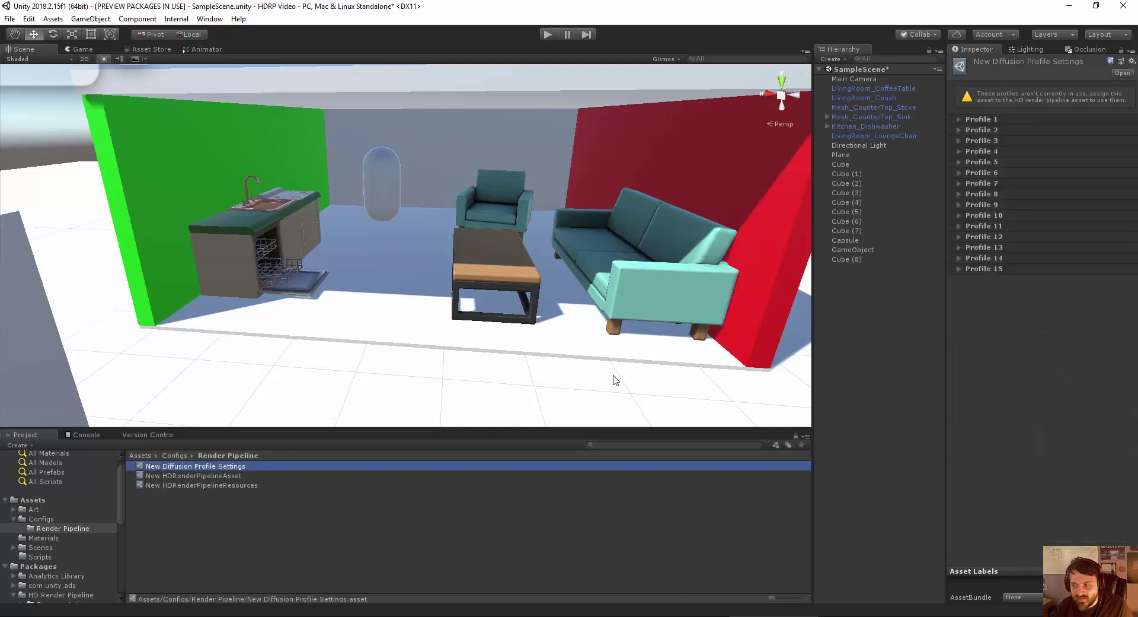
pyautogui.click(958, 119)
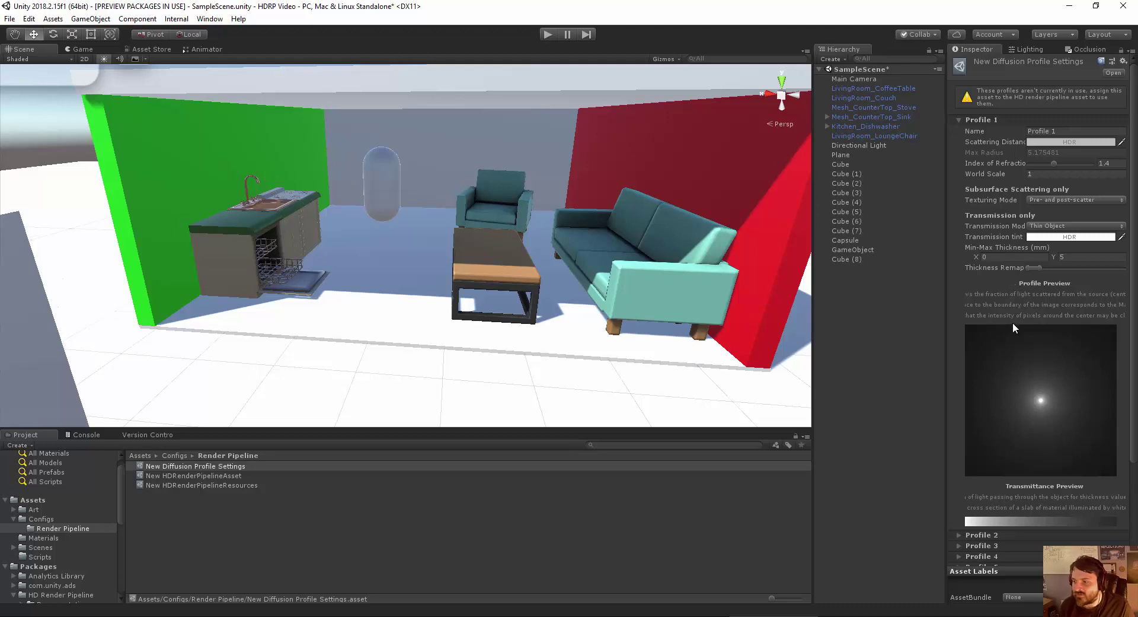
pyautogui.scroll(-3, 1013, 322)
pyautogui.scroll(3, 1012, 322)
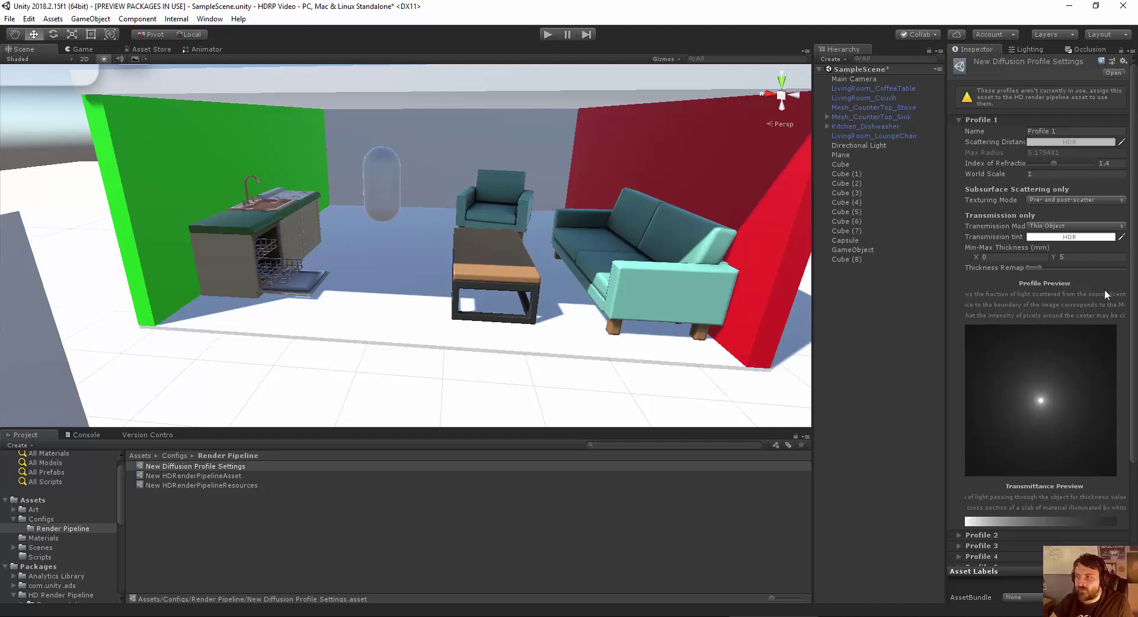
pyautogui.scroll(-5, 1014, 326)
pyautogui.scroll(5, 1043, 390)
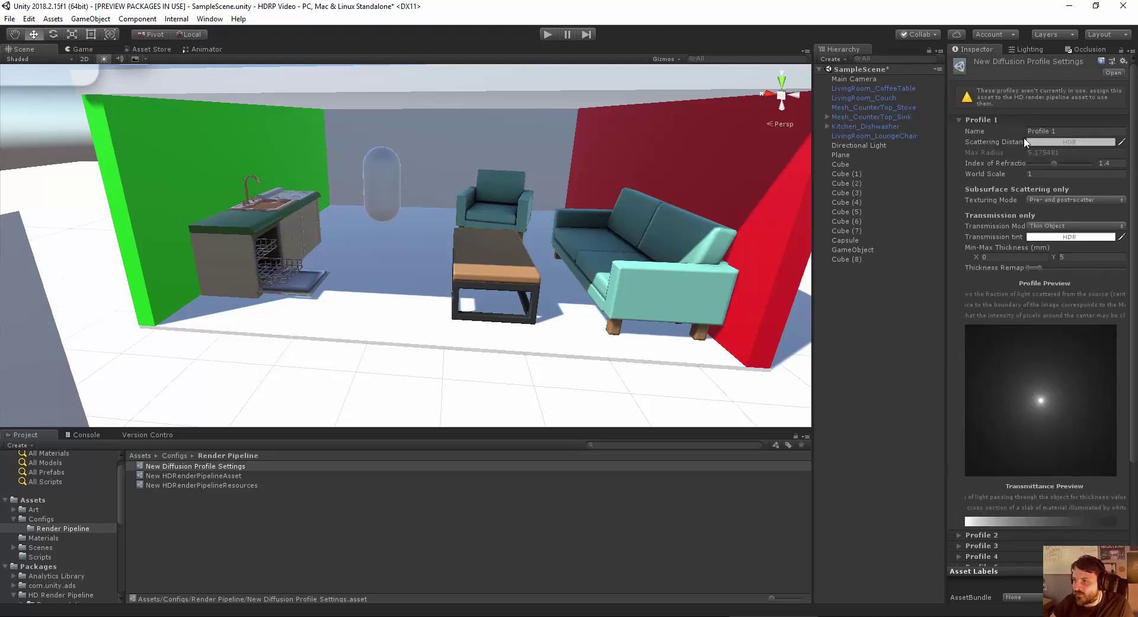
pyautogui.click(1045, 143)
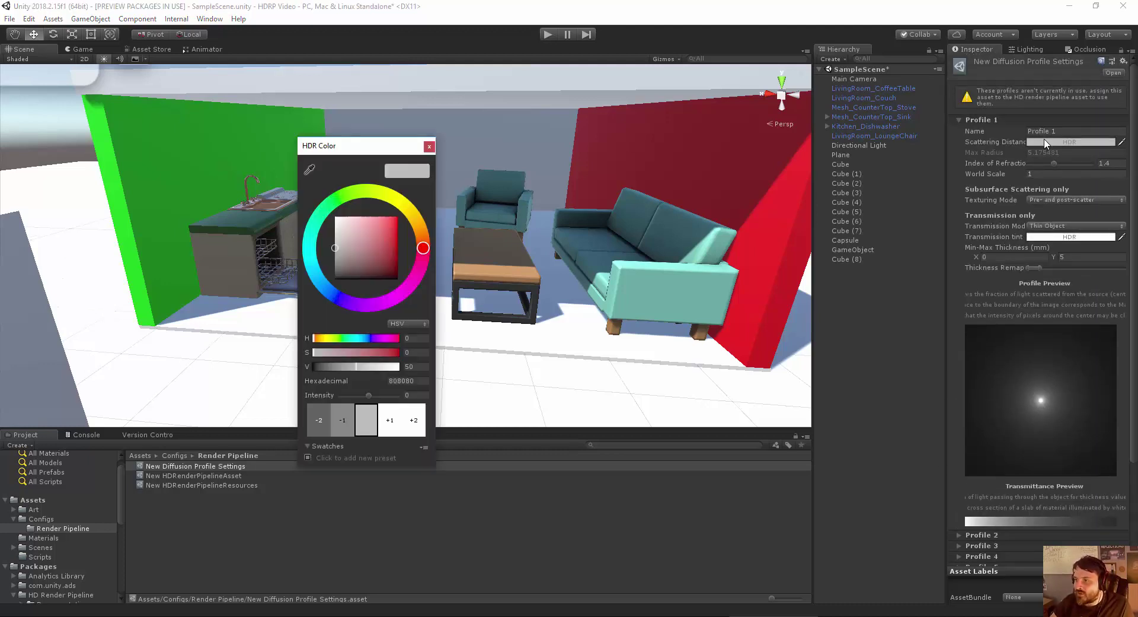
pyautogui.click(429, 146)
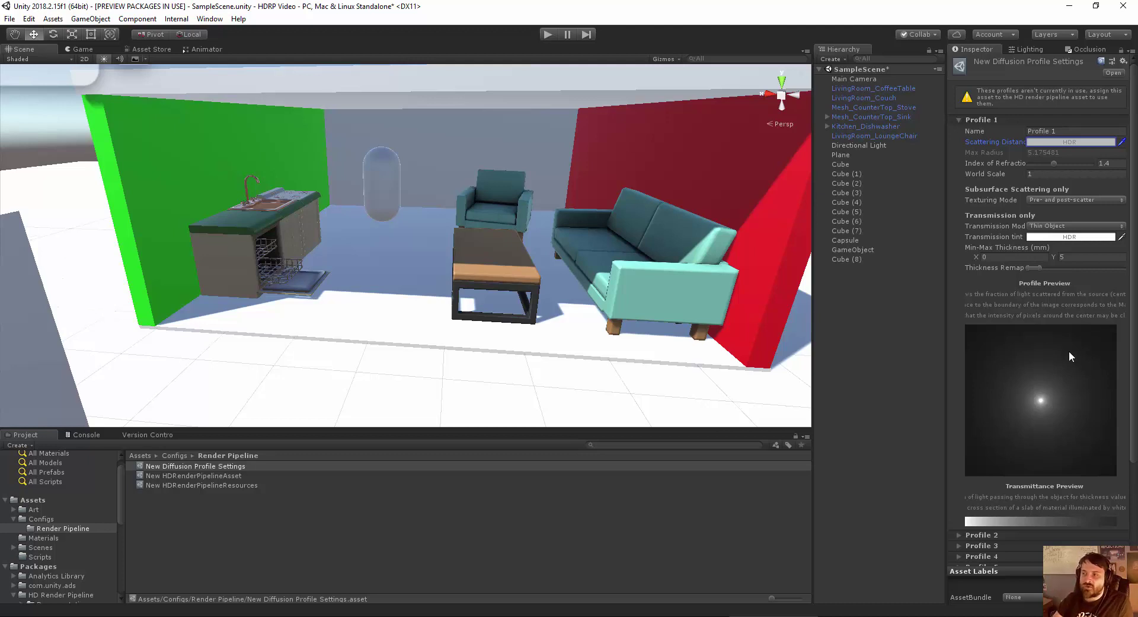
# Expand and collapse Profile 2's settings, then select New HDRenderPipelineAsset.
pyautogui.scroll(-5, 958, 405)
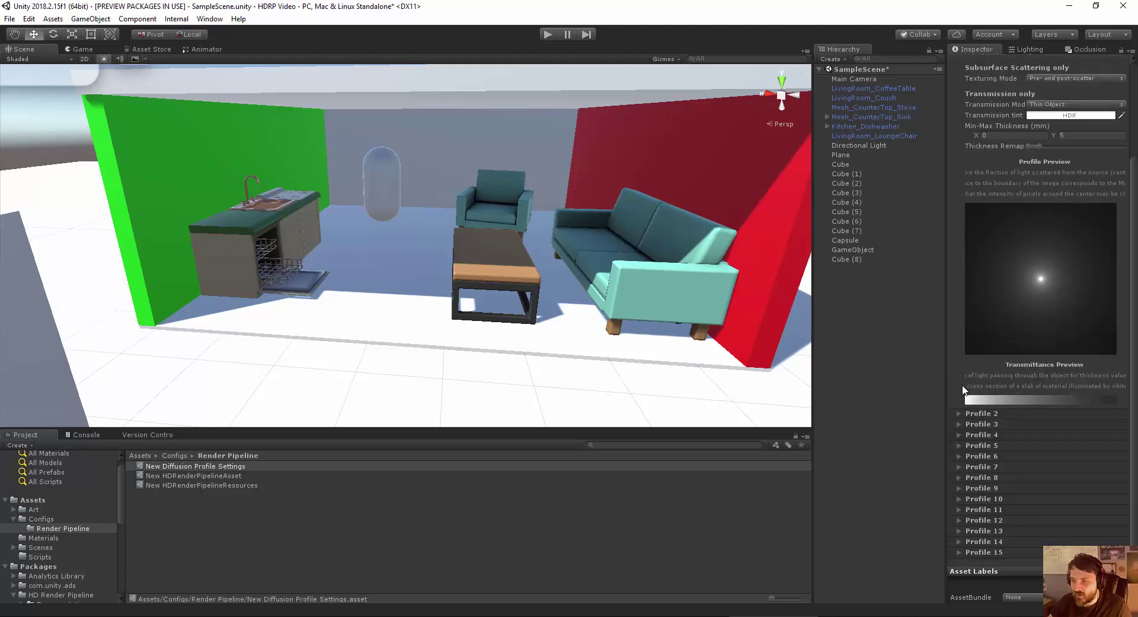
pyautogui.scroll(5, 971, 443)
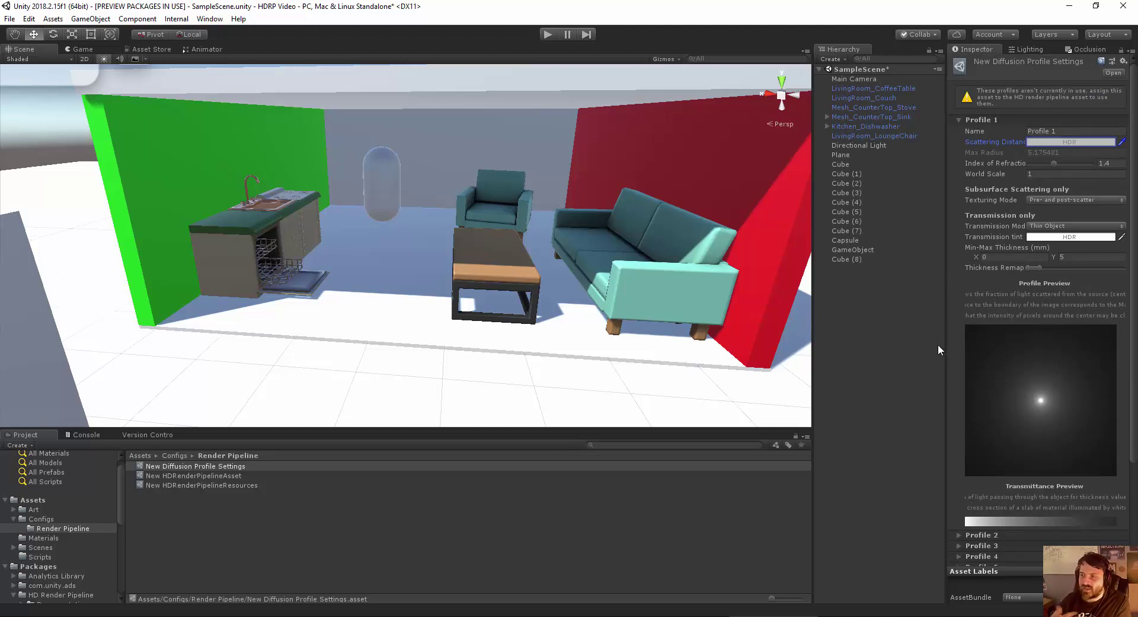
pyautogui.scroll(-3, 972, 441)
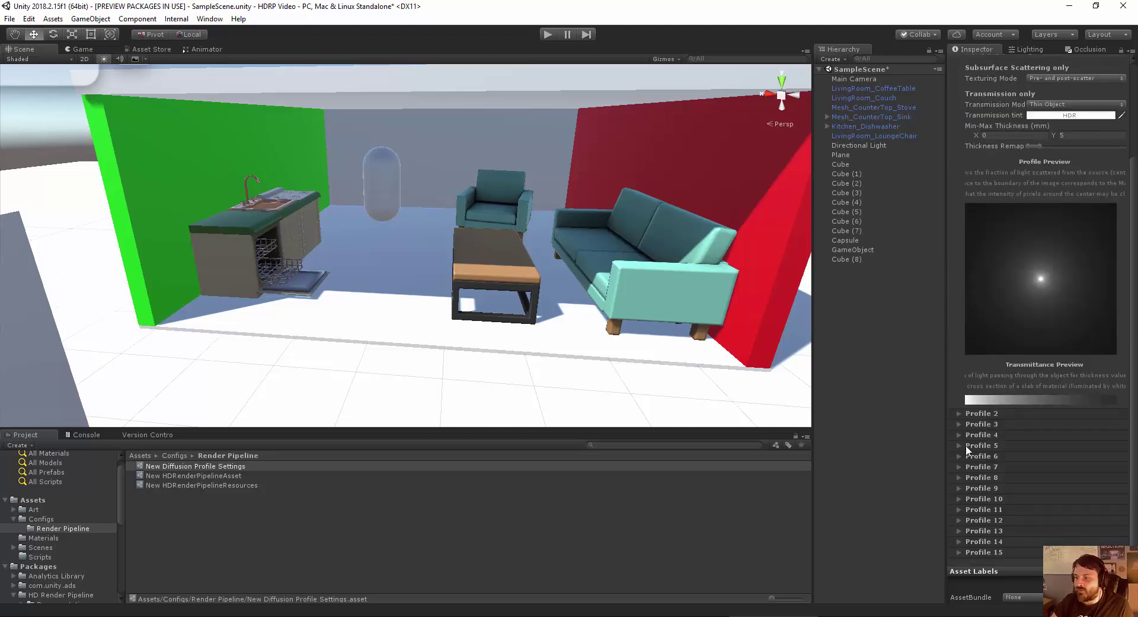
pyautogui.click(960, 415)
pyautogui.scroll(-5, 961, 416)
pyautogui.scroll(3, 962, 391)
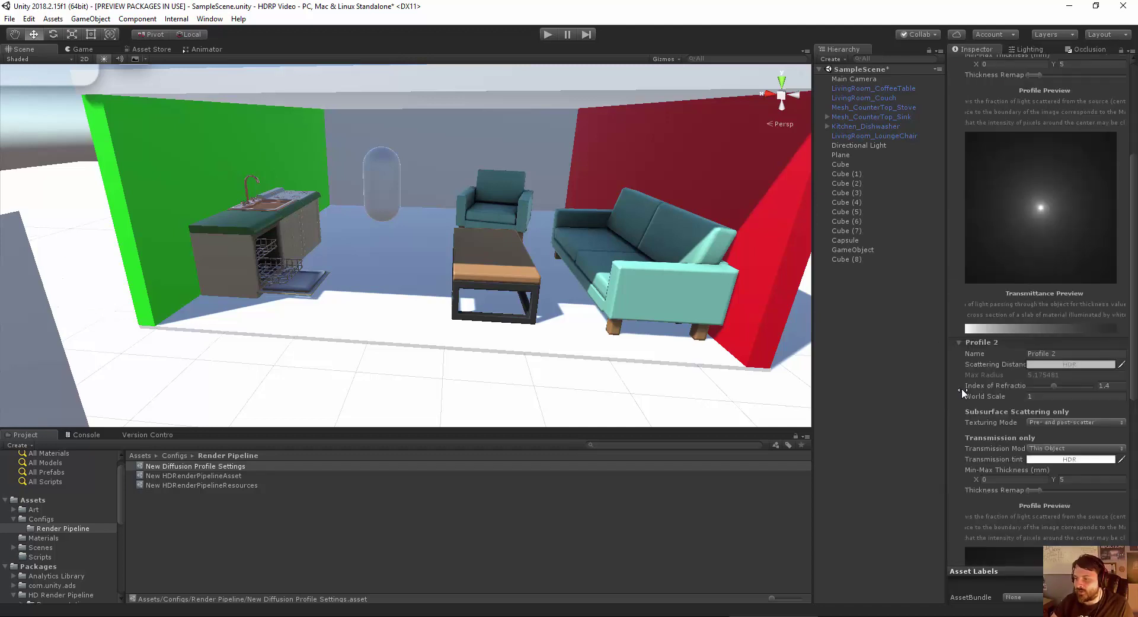
pyautogui.click(967, 344)
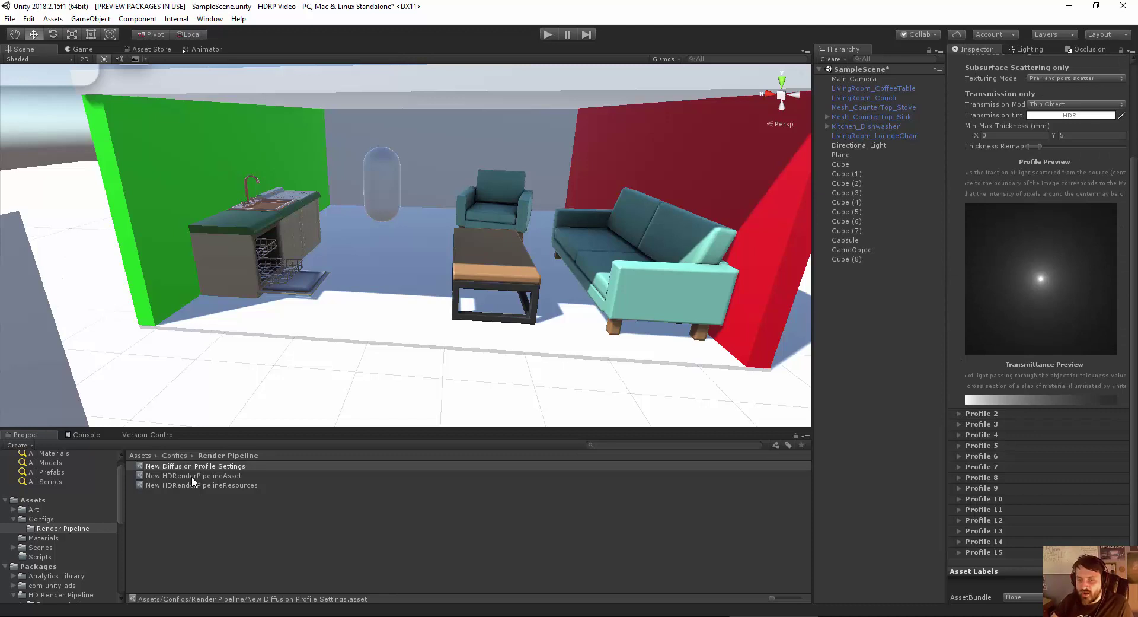
pyautogui.scroll(3, 1009, 386)
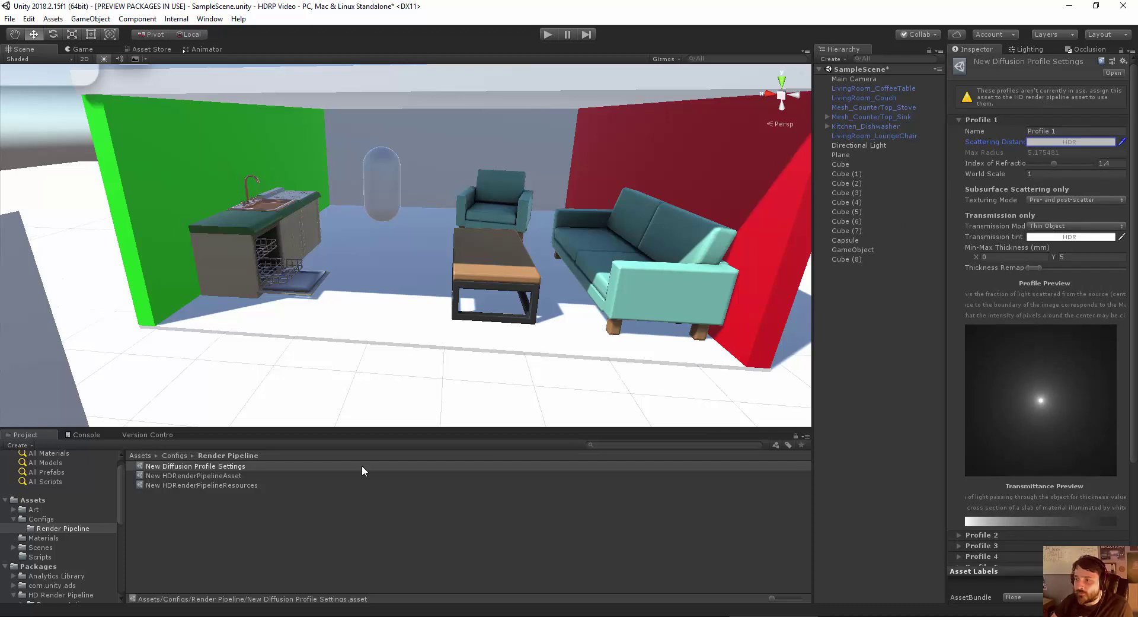
pyautogui.click(190, 476)
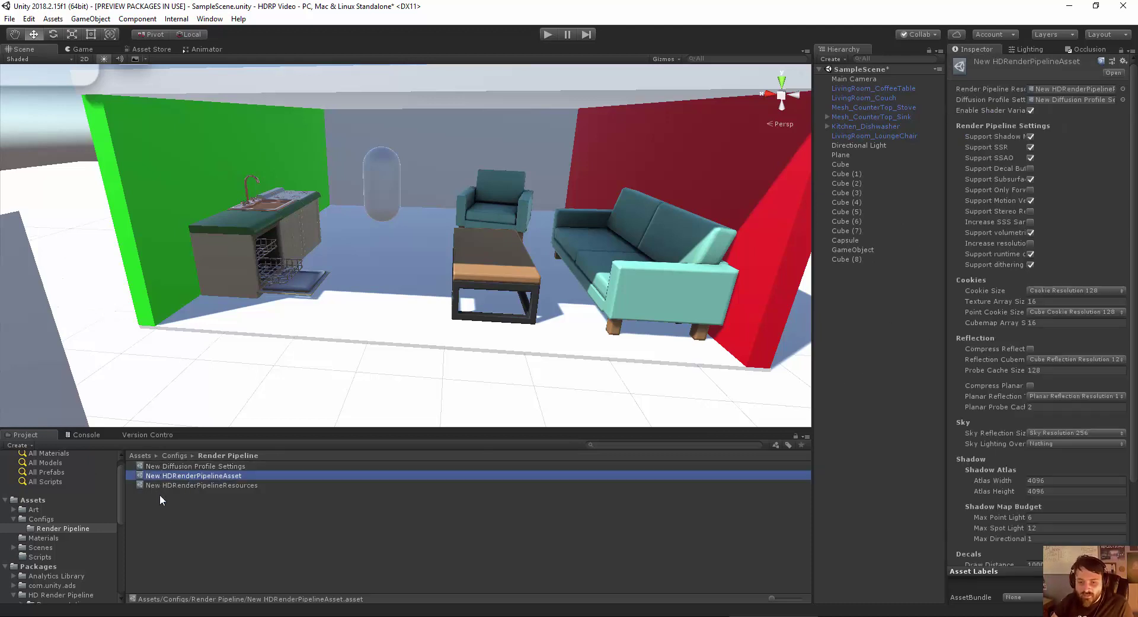
# Assign New HDRenderPipelineAsset to the Scriptable Render Pipeline Settings field in Graphics settings.
pyautogui.click(166, 485)
pyautogui.click(167, 478)
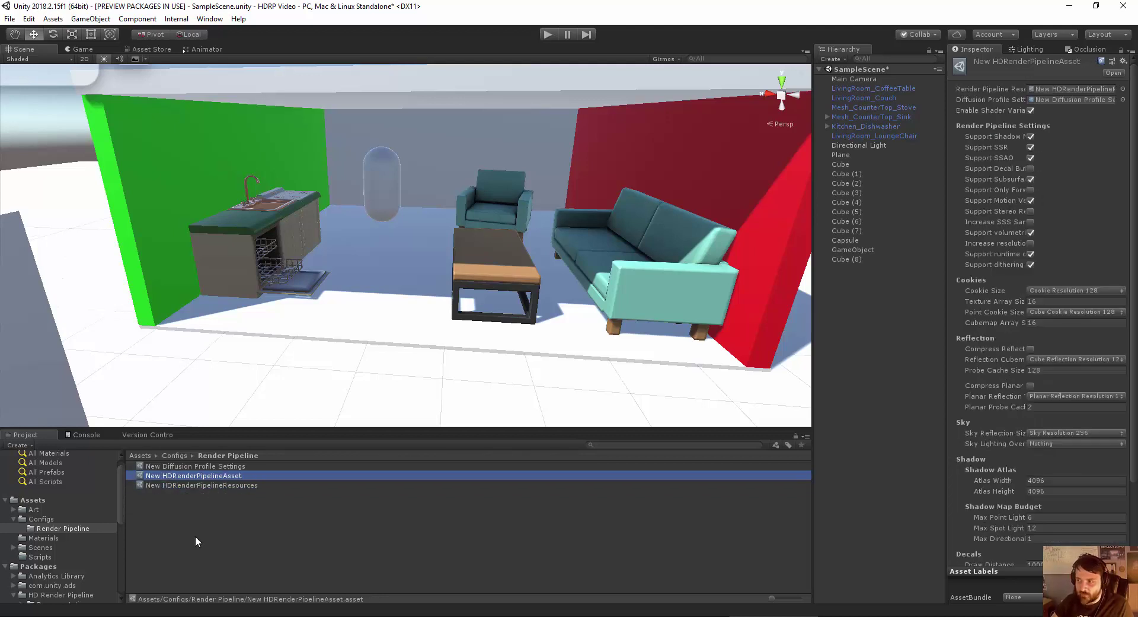
pyautogui.click(28, 20)
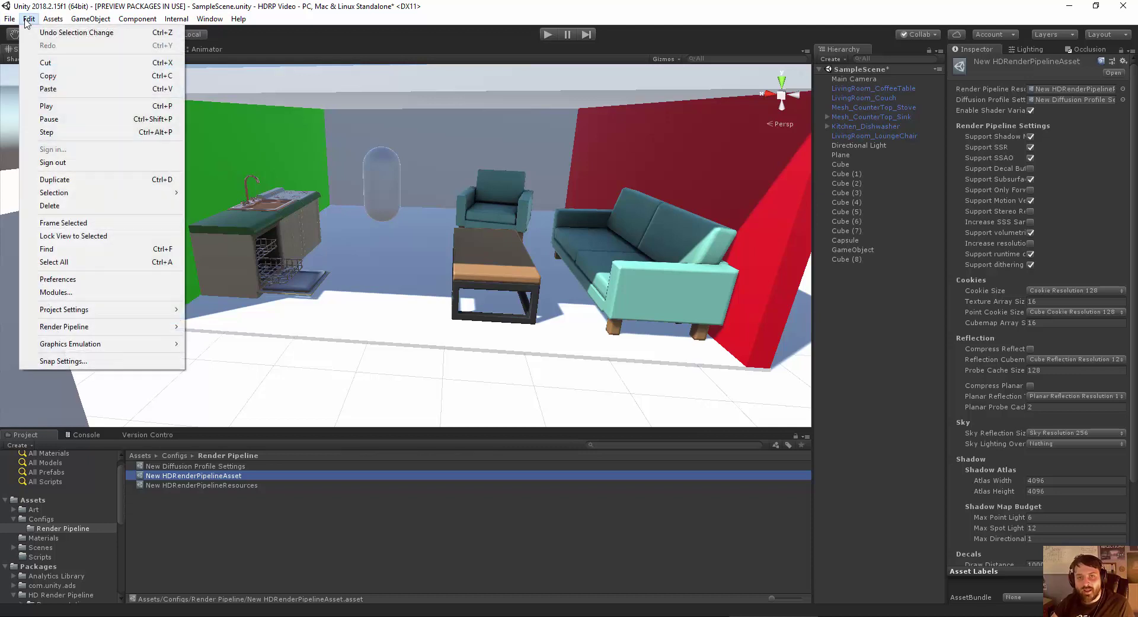
pyautogui.moveTo(50, 311)
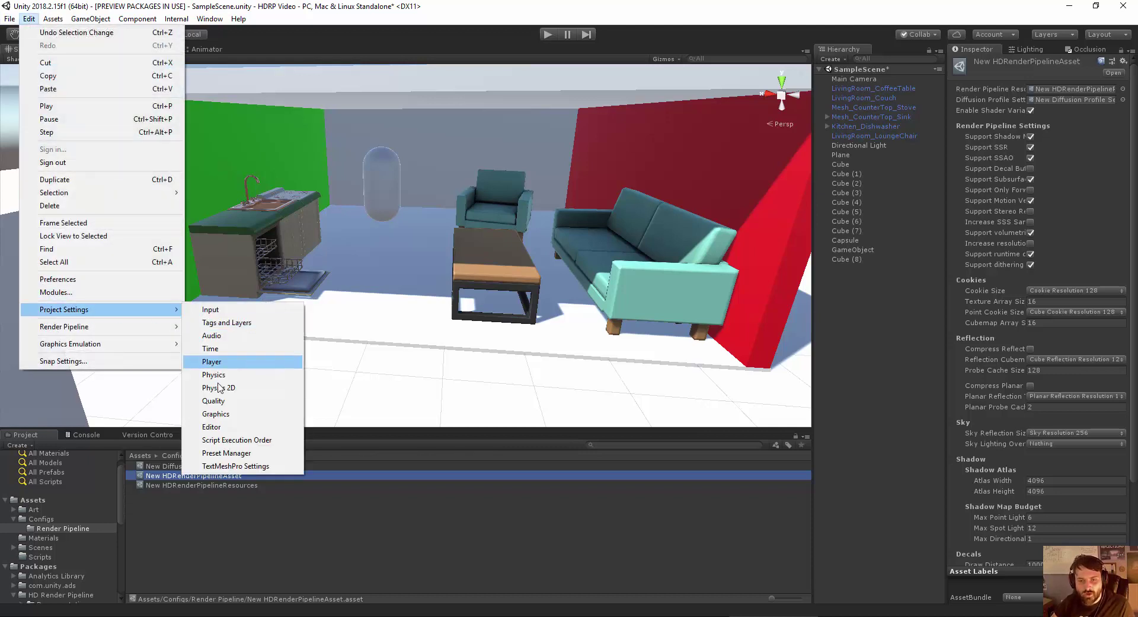
pyautogui.click(205, 414)
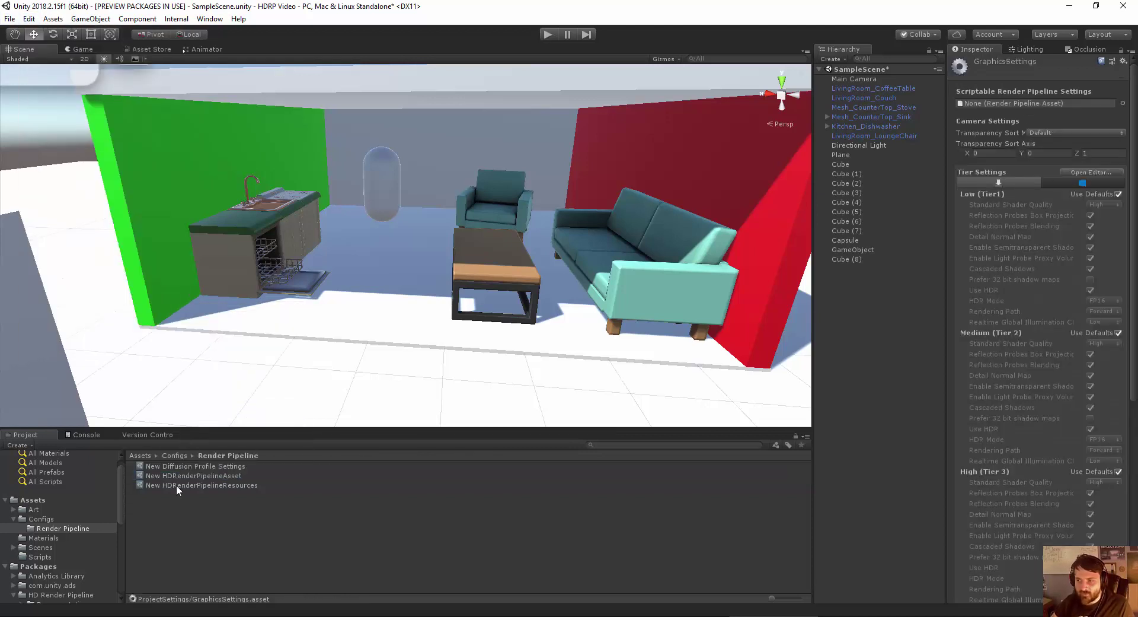
pyautogui.moveTo(181, 479); pyautogui.dragTo(1030, 103)
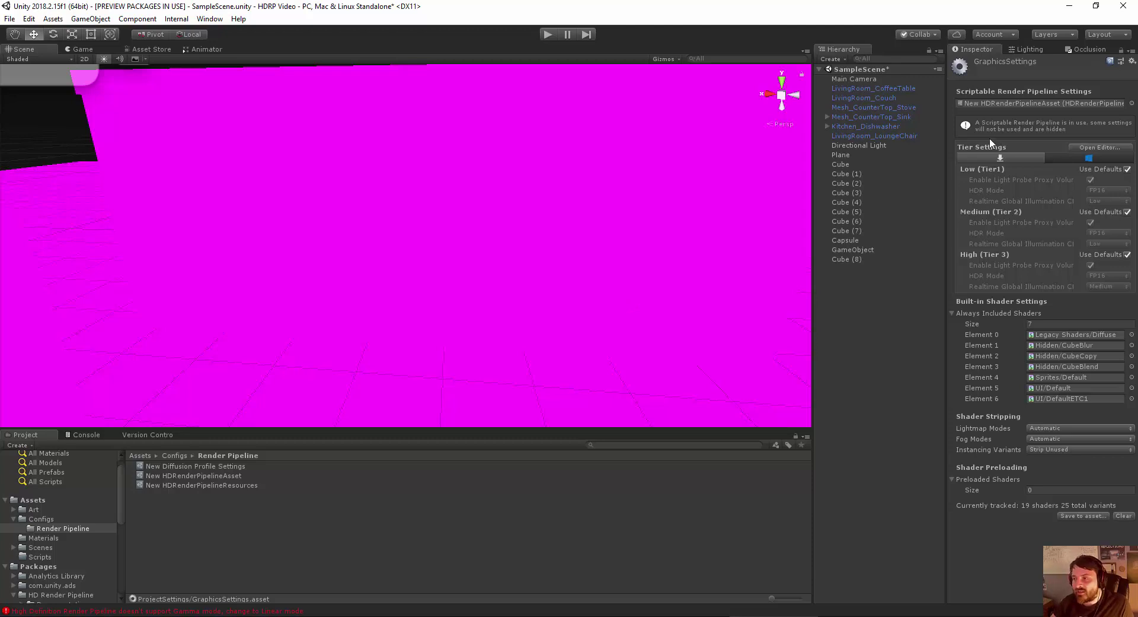
pyautogui.click(989, 103)
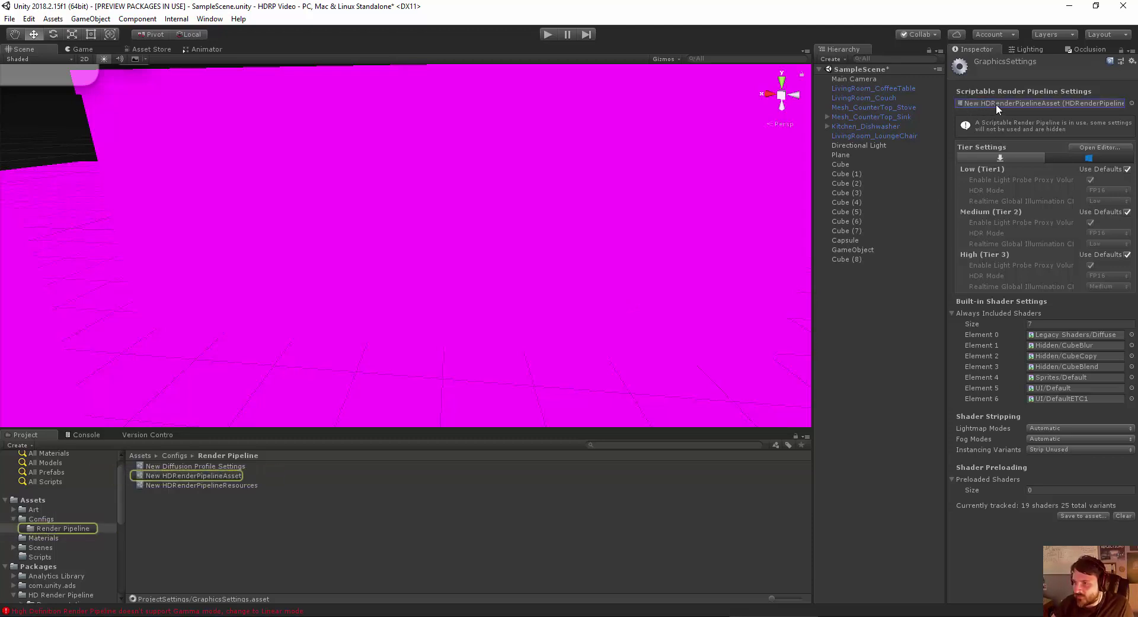
pyautogui.press('Delete')
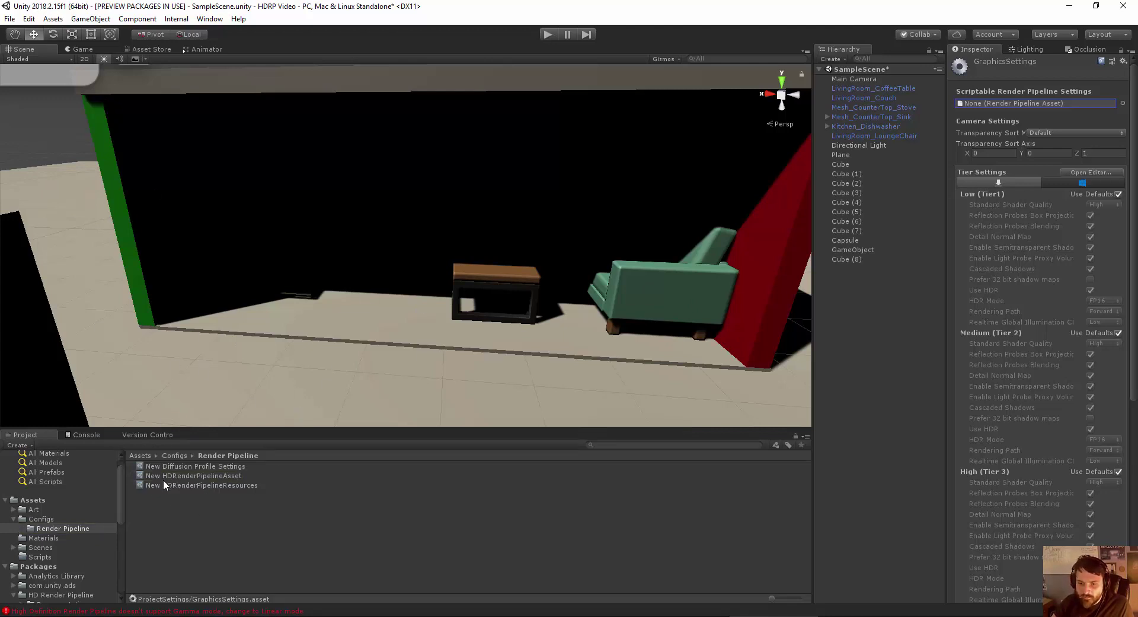
pyautogui.moveTo(166, 476); pyautogui.dragTo(996, 102)
pyautogui.click(1032, 102)
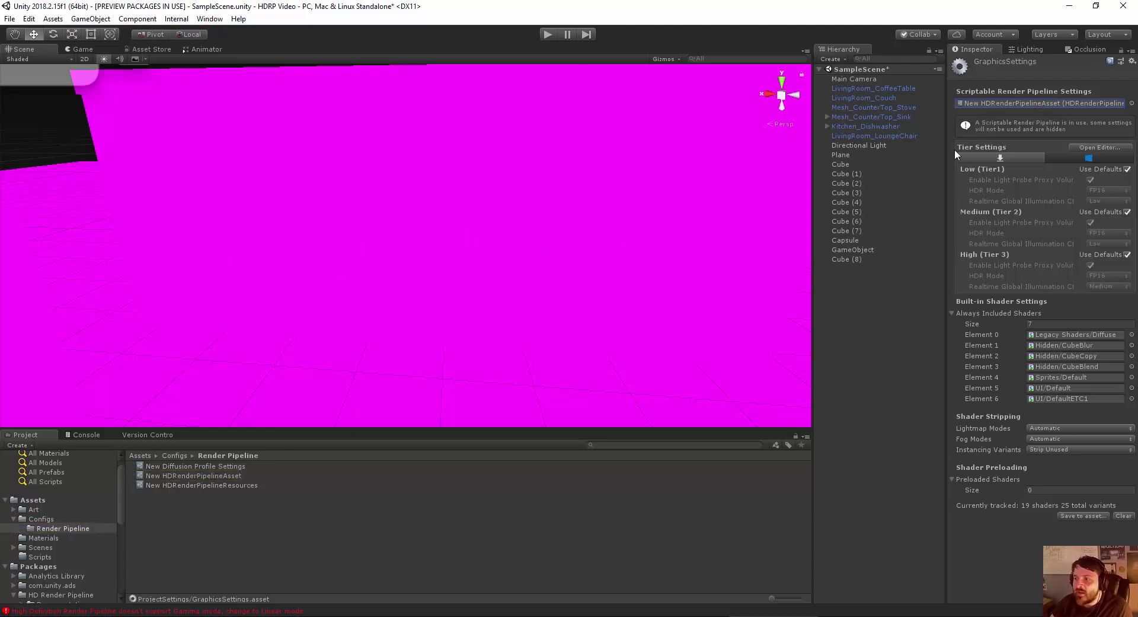
pyautogui.click(1016, 102)
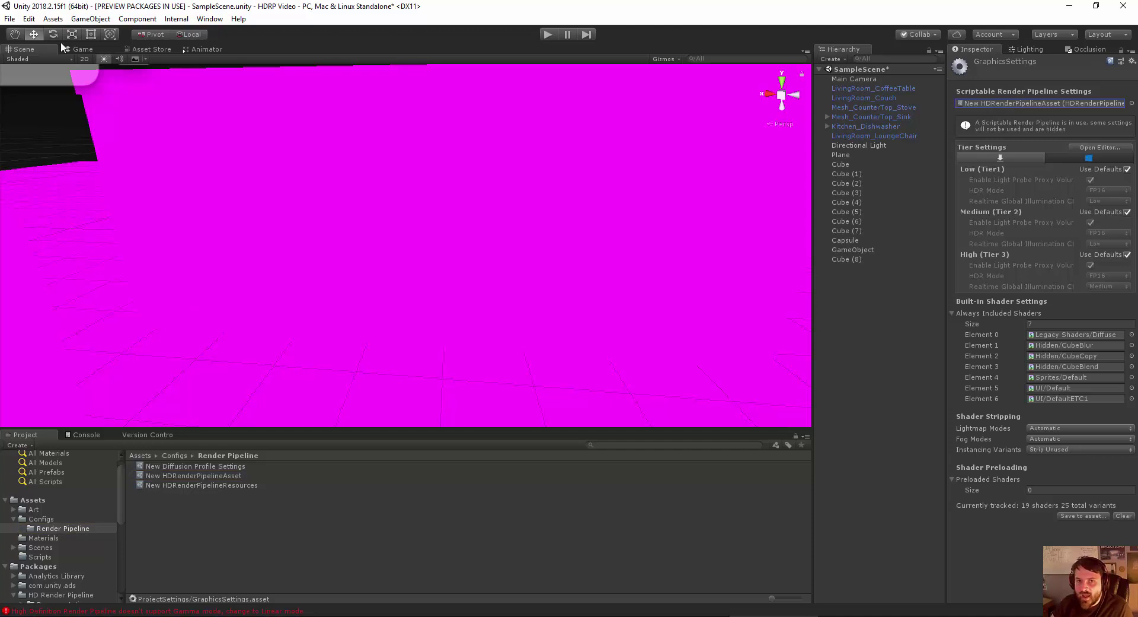
# Read the Console's Gamma colour space error details.
pyautogui.click(95, 434)
pyautogui.click(90, 462)
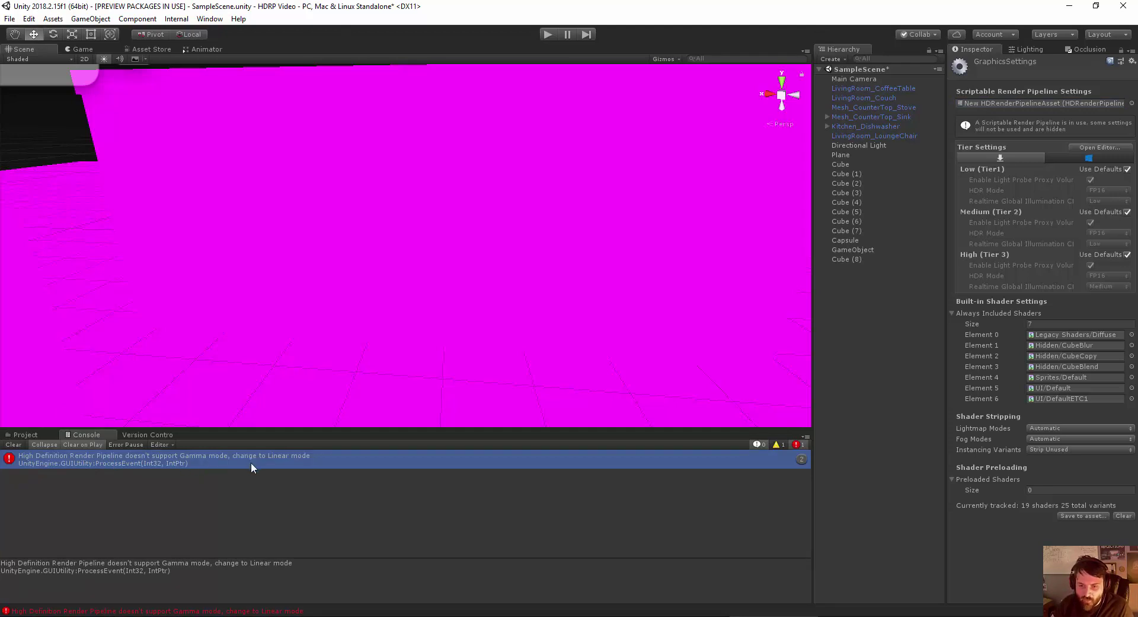
pyautogui.click(26, 435)
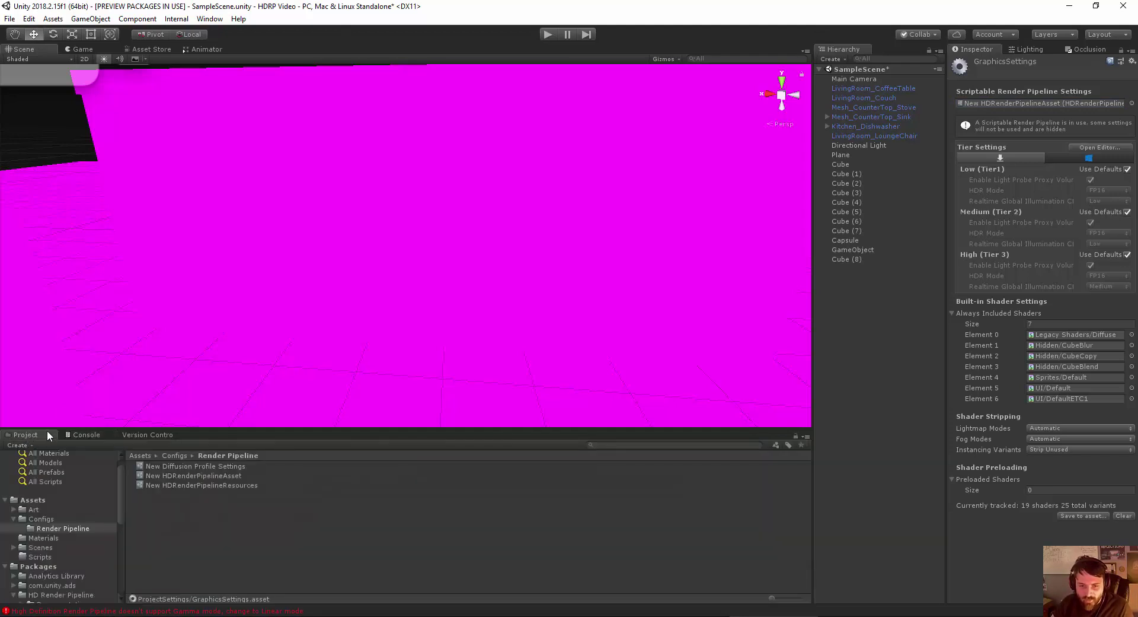
# Set the Player Settings Color Space to Linear and recheck the Console.
pyautogui.click(28, 18)
pyautogui.moveTo(50, 309)
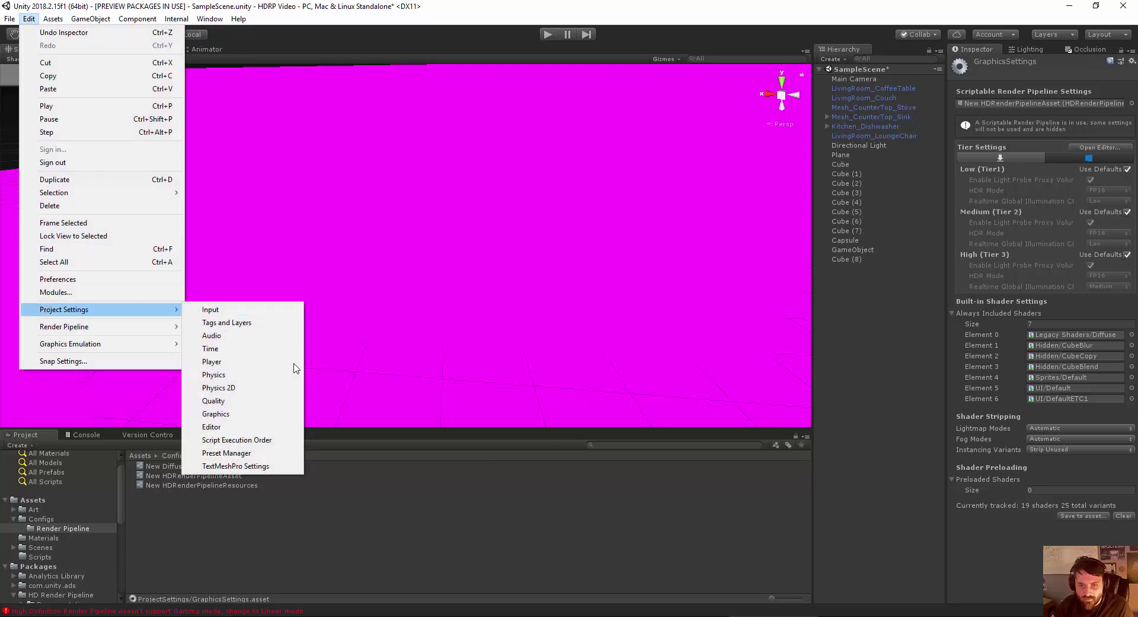
pyautogui.click(223, 361)
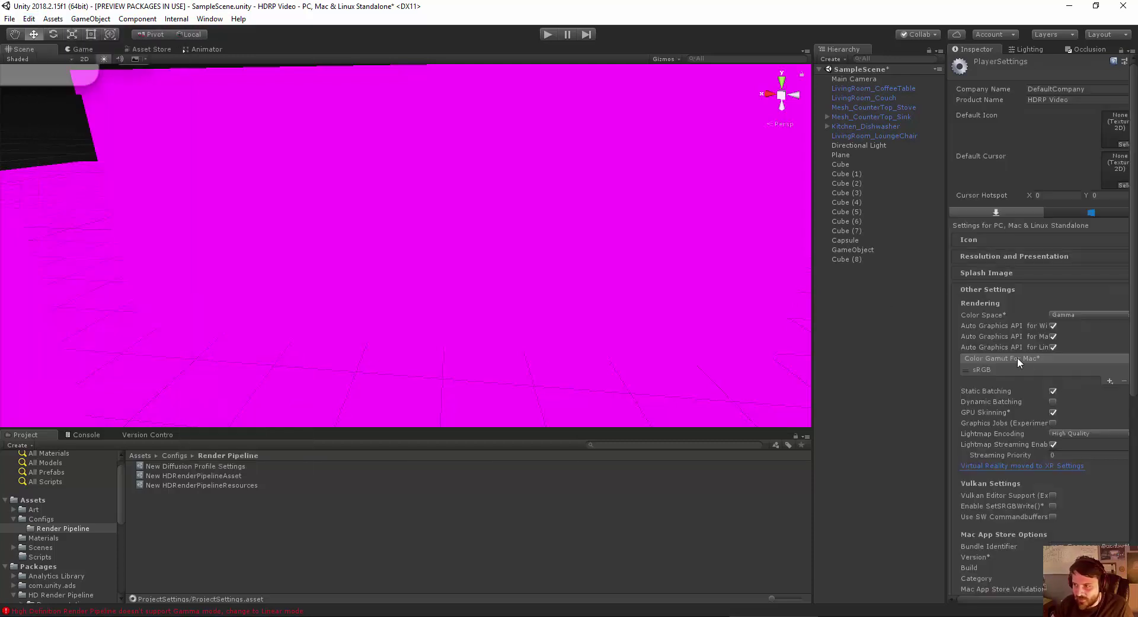
pyautogui.moveTo(945, 323); pyautogui.dragTo(911, 325)
pyautogui.click(1052, 314)
pyautogui.click(1045, 342)
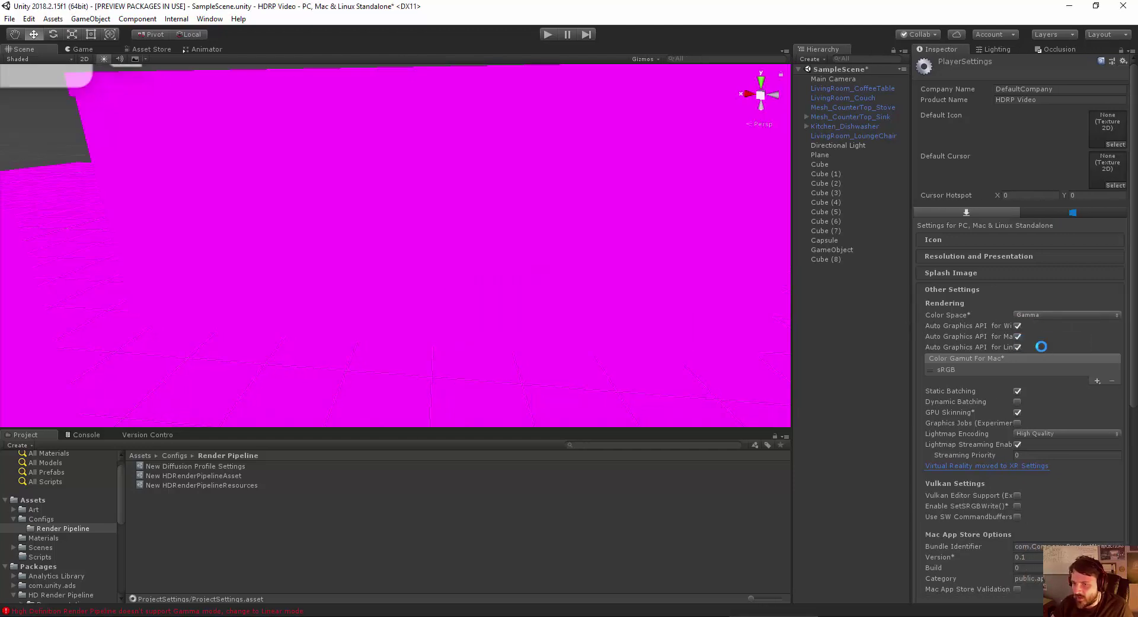
pyautogui.scroll(-5, 255, 212)
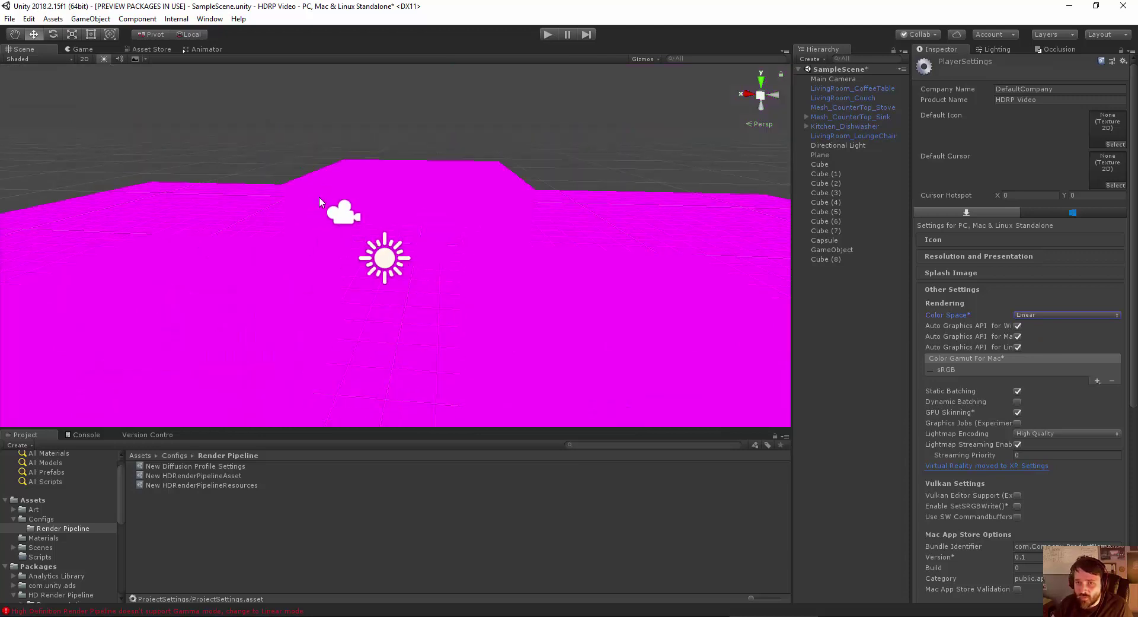
pyautogui.scroll(5, 357, 250)
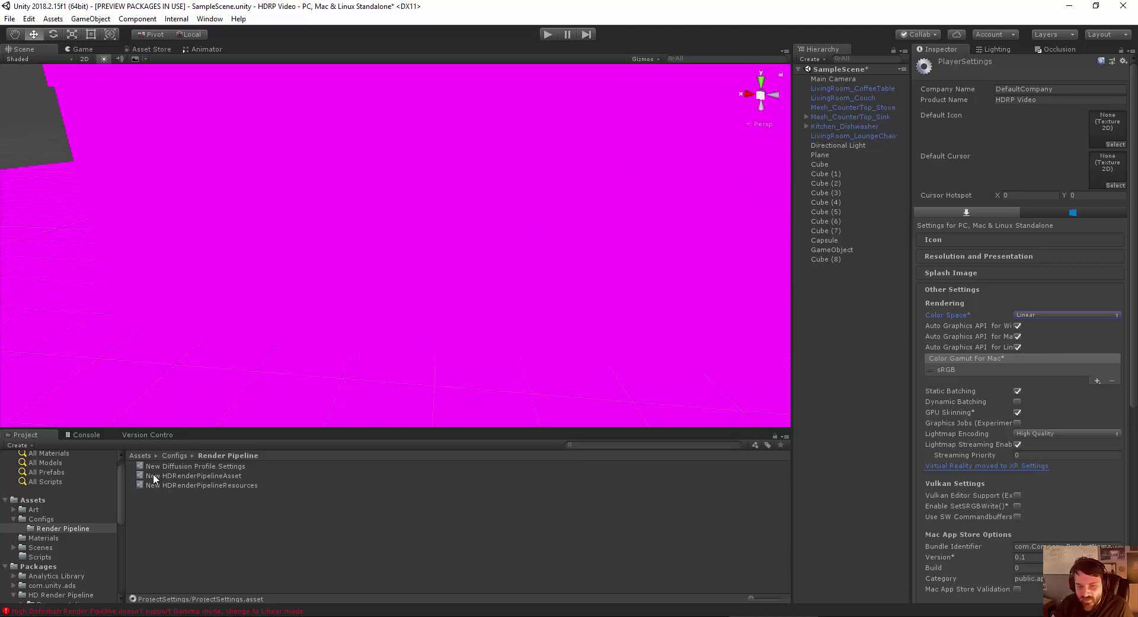
pyautogui.click(75, 434)
# Clear the Console and return to the Project window with the Move tool active.
pyautogui.click(20, 445)
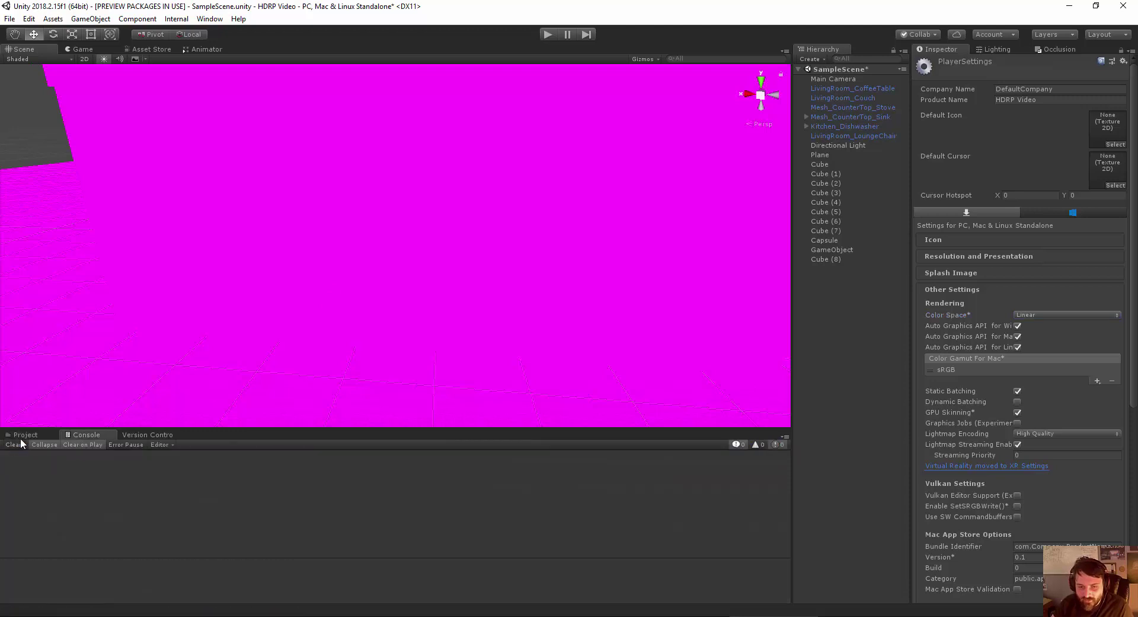
pyautogui.click(25, 434)
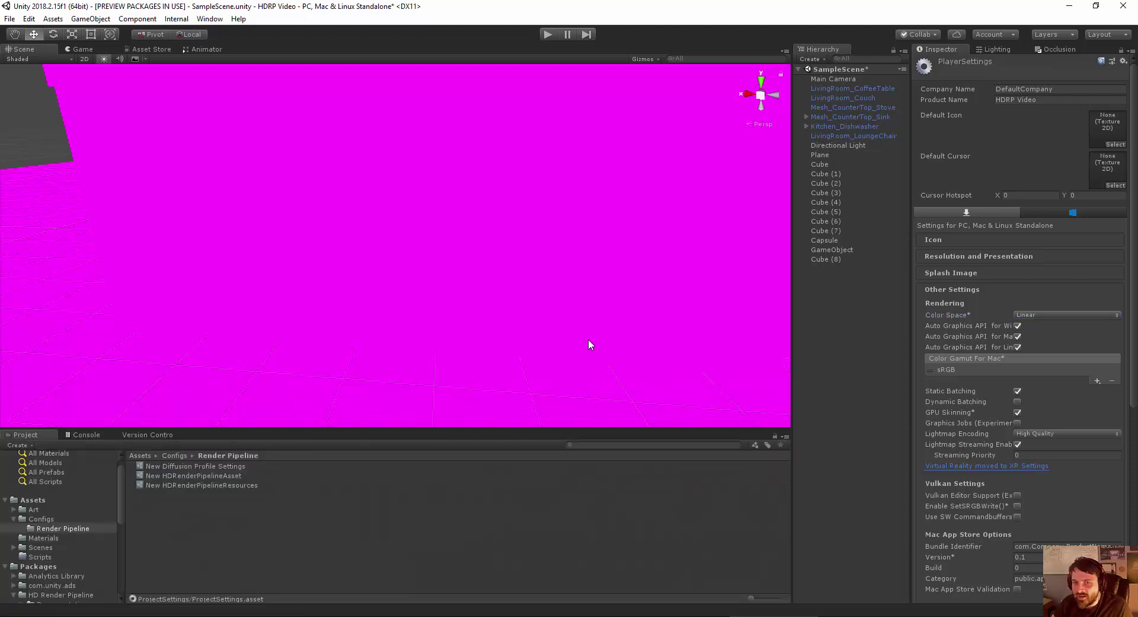
pyautogui.scroll(-2, 434, 323)
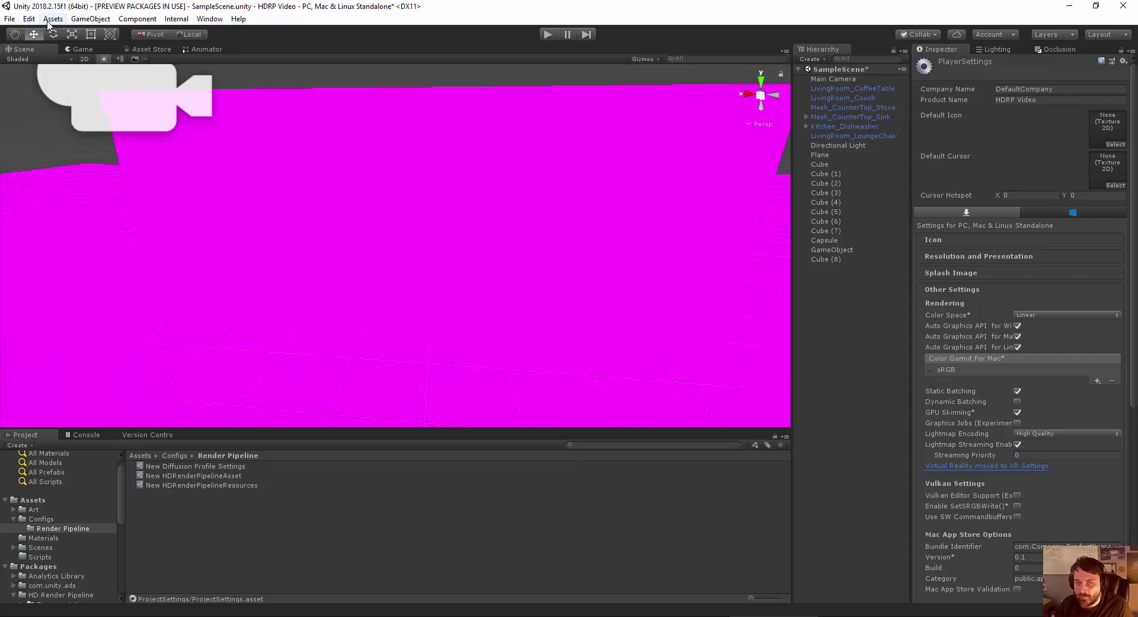
pyautogui.click(34, 32)
pyautogui.scroll(-2, 345, 291)
pyautogui.scroll(3, 345, 287)
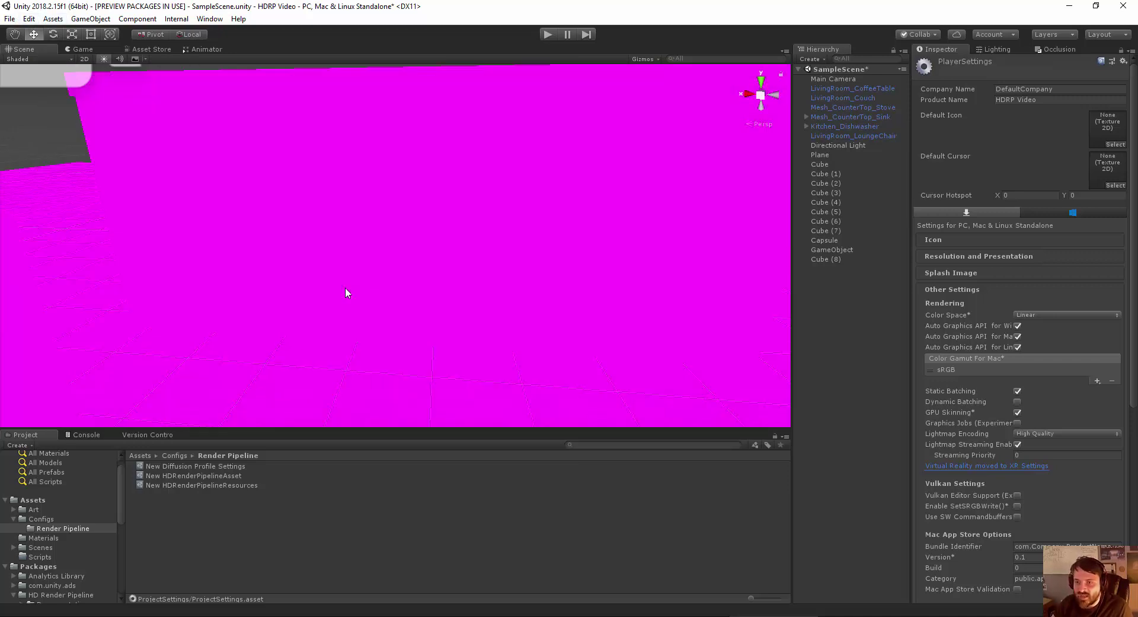
# Browse the Edit > Render Pipeline submenu of upgrade commands.
pyautogui.click(29, 19)
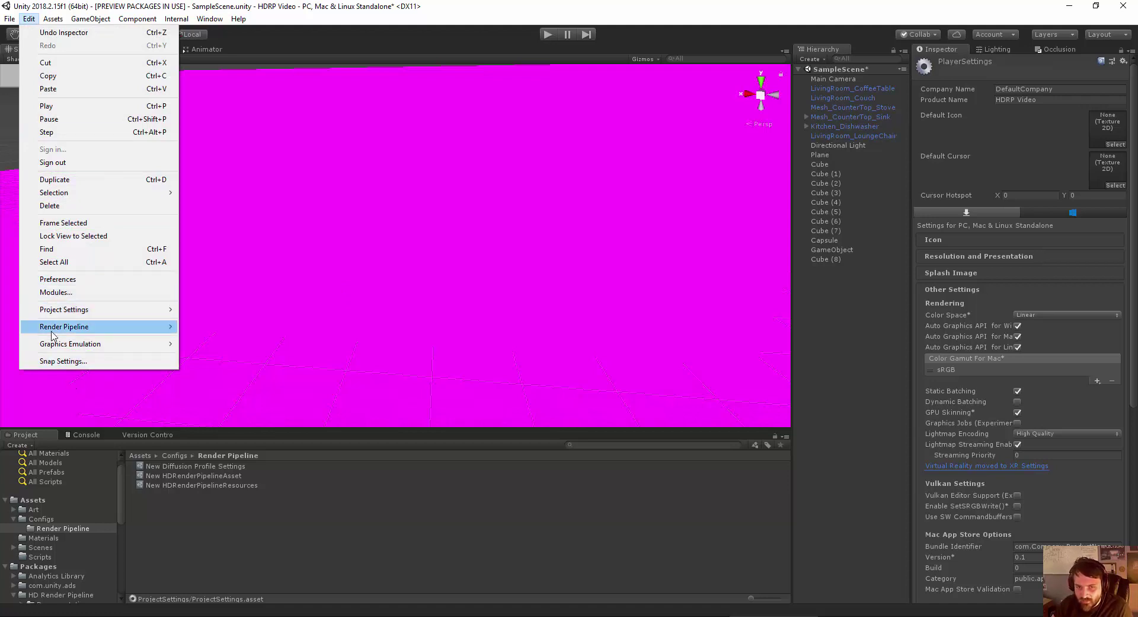
pyautogui.moveTo(52, 332)
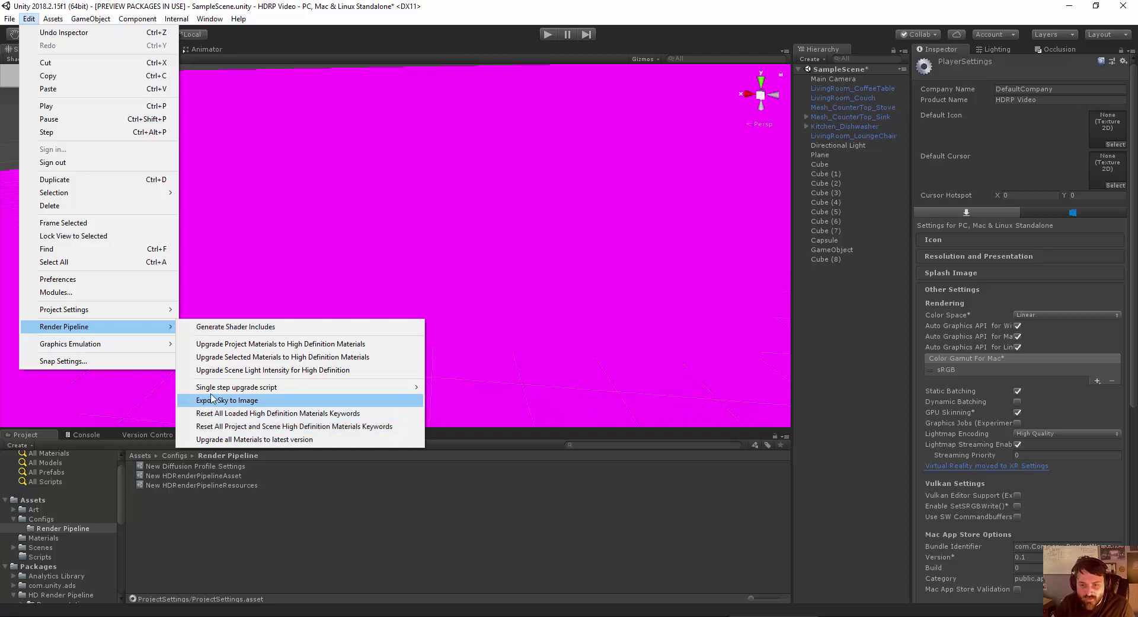
pyautogui.moveTo(271, 389)
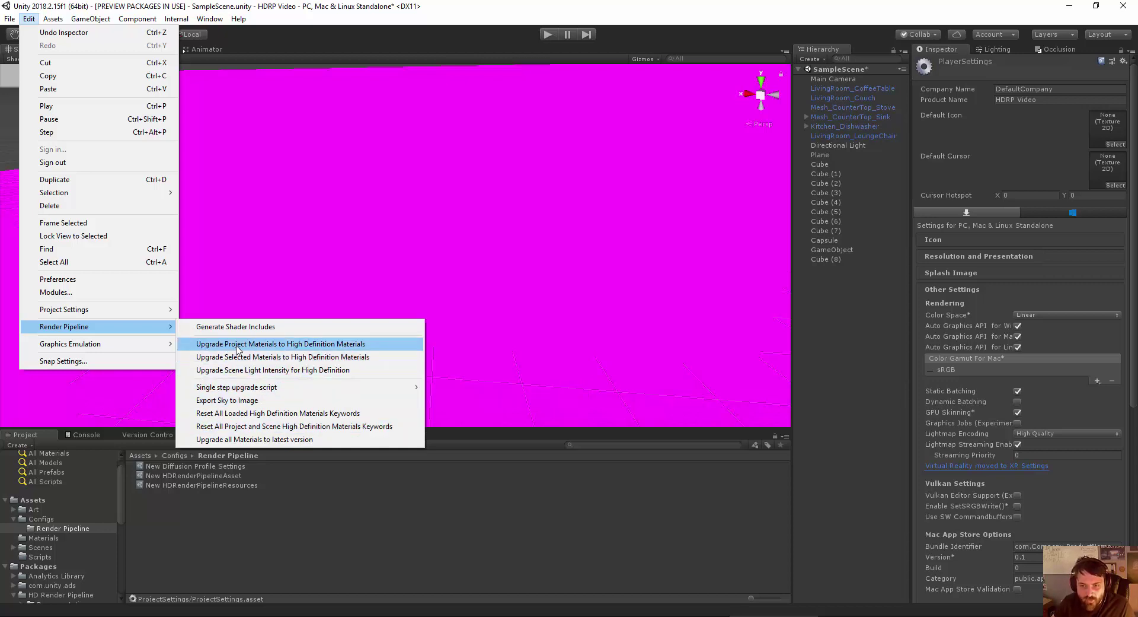
# Run Upgrade Project Materials to High Definition Materials and proceed with overwriting them.
pyautogui.click(237, 345)
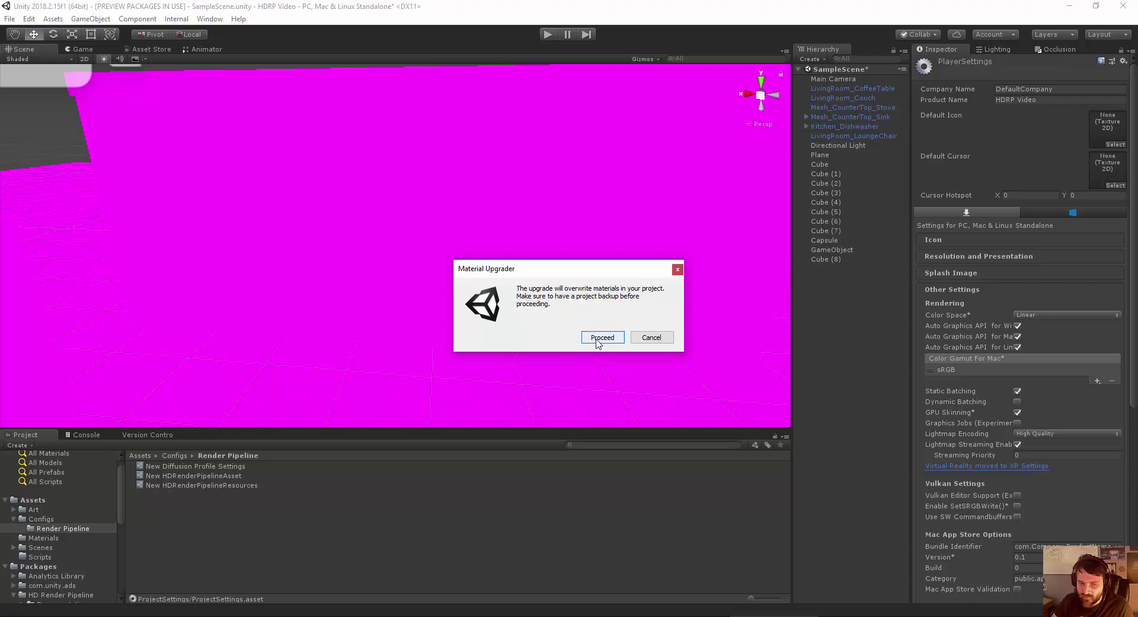
pyautogui.click(597, 338)
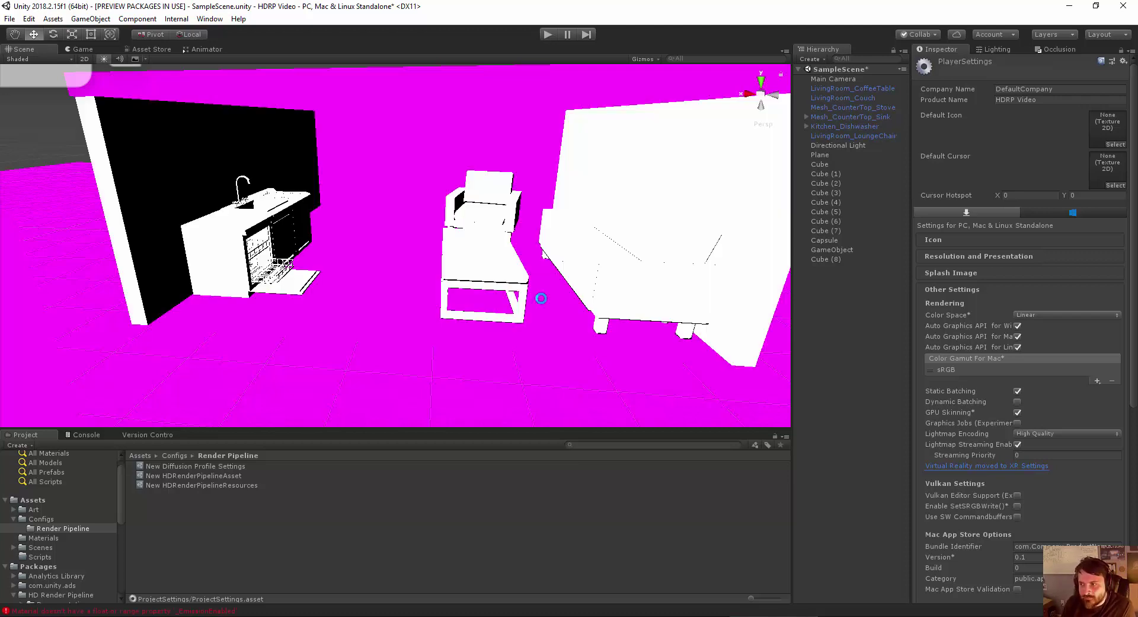
# Inspect back wall Cube (4)'s Default-Material and Materials list, then open GameObject > 3D Object.
pyautogui.click(174, 149)
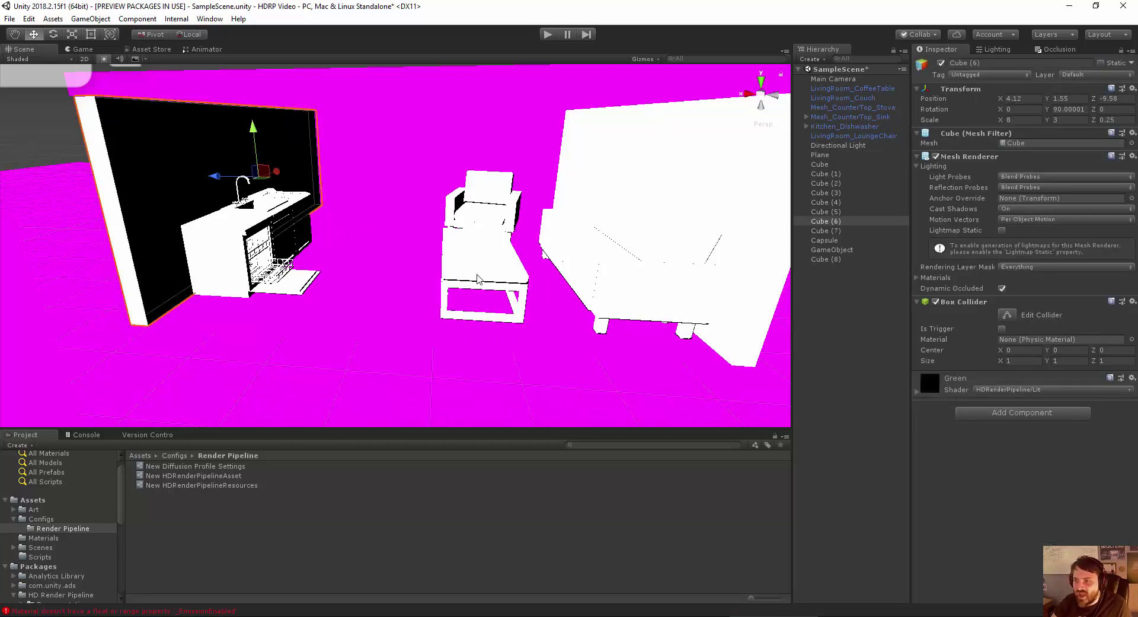
pyautogui.click(389, 122)
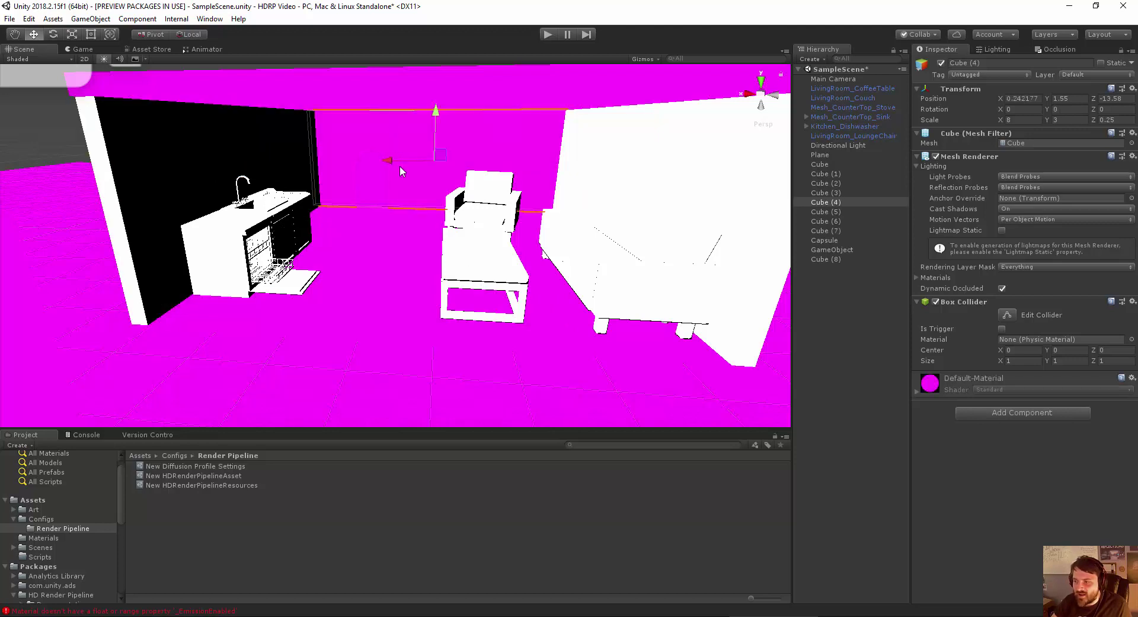
pyautogui.scroll(-5, 400, 171)
pyautogui.scroll(5, 422, 268)
pyautogui.click(980, 388)
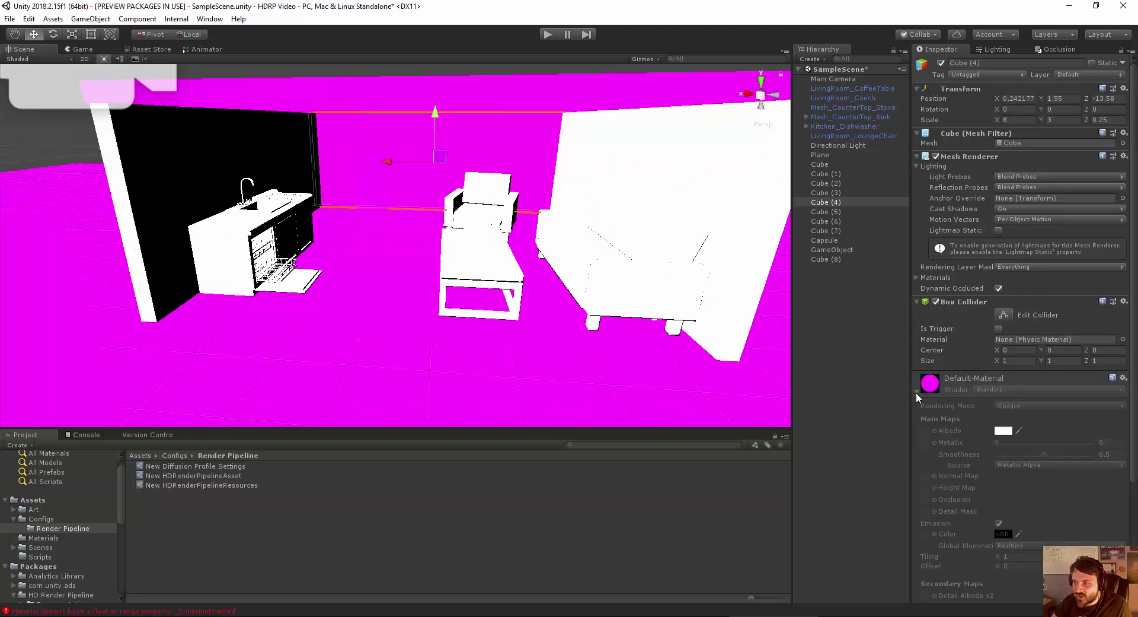
pyautogui.click(917, 277)
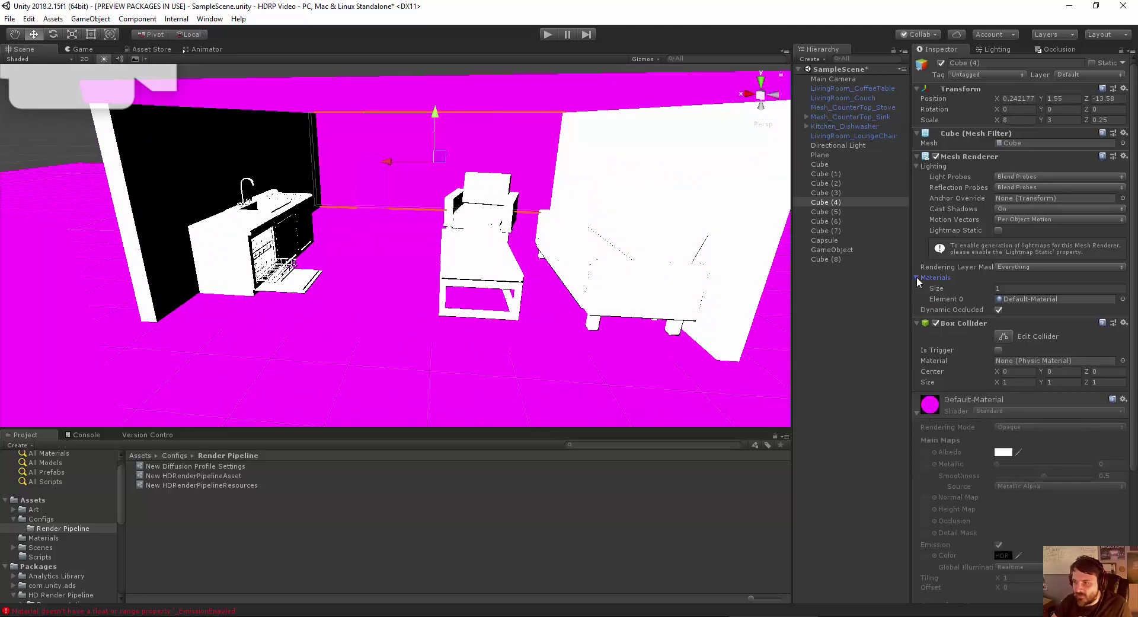
pyautogui.click(1122, 300)
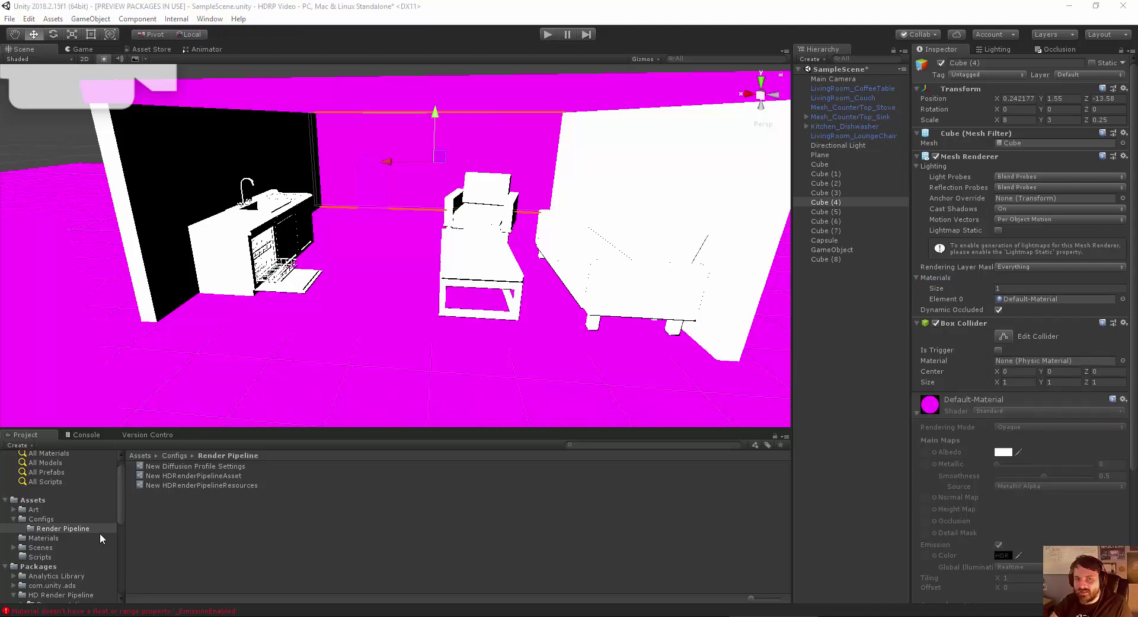
pyautogui.scroll(-3, 58, 552)
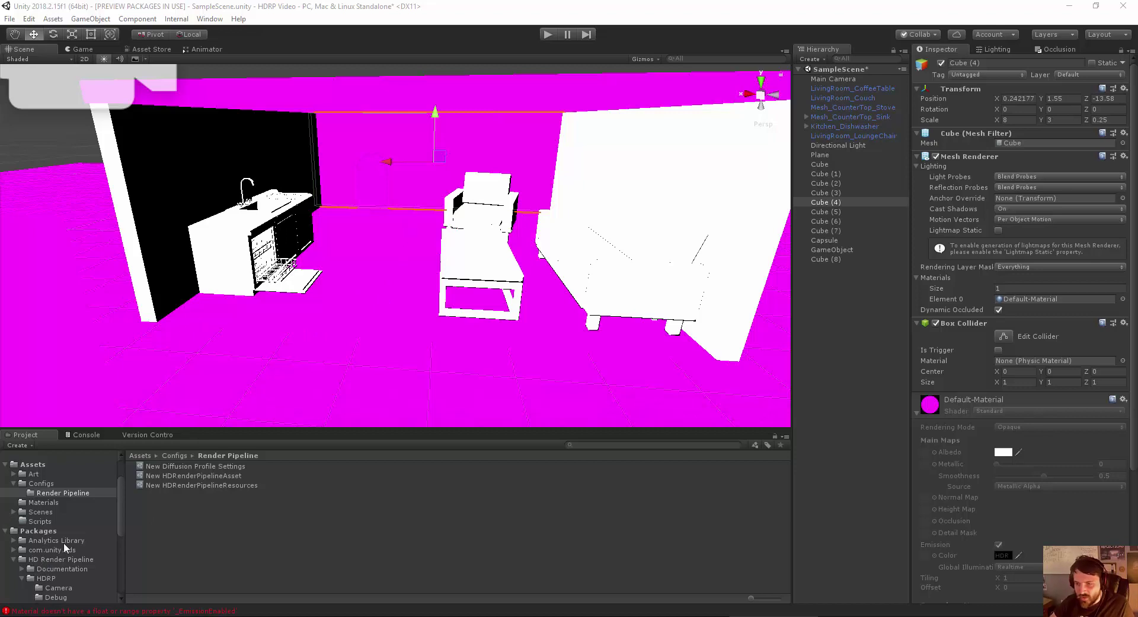
pyautogui.click(90, 19)
pyautogui.moveTo(83, 61)
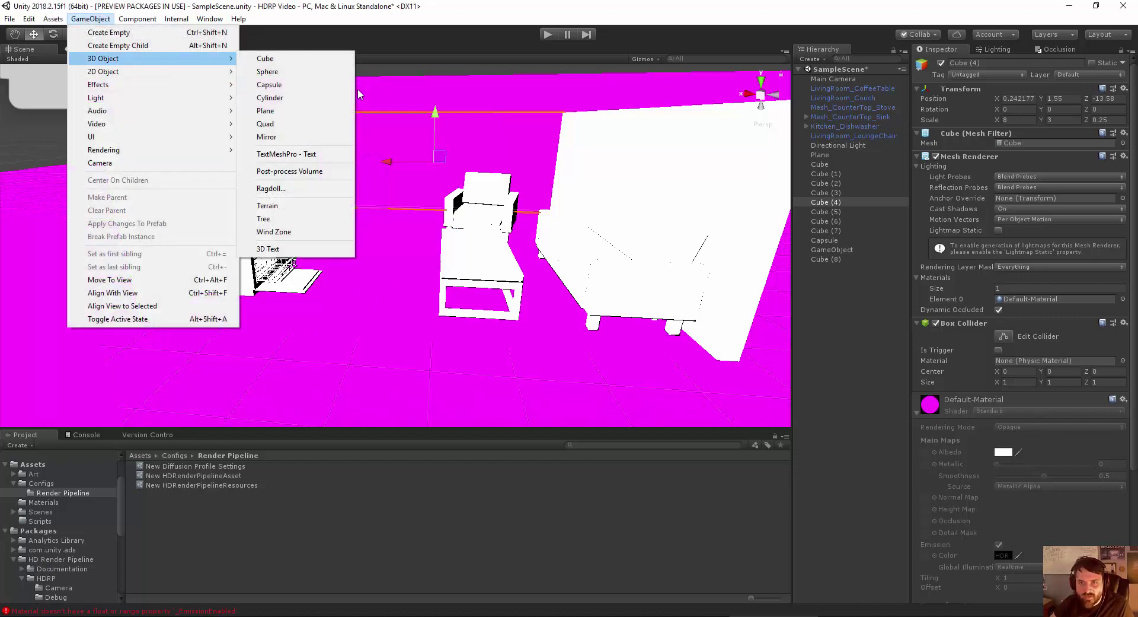
# Add a sphere, raise it above the floor, and ping its DefaultHDMaterial in the project.
pyautogui.click(264, 73)
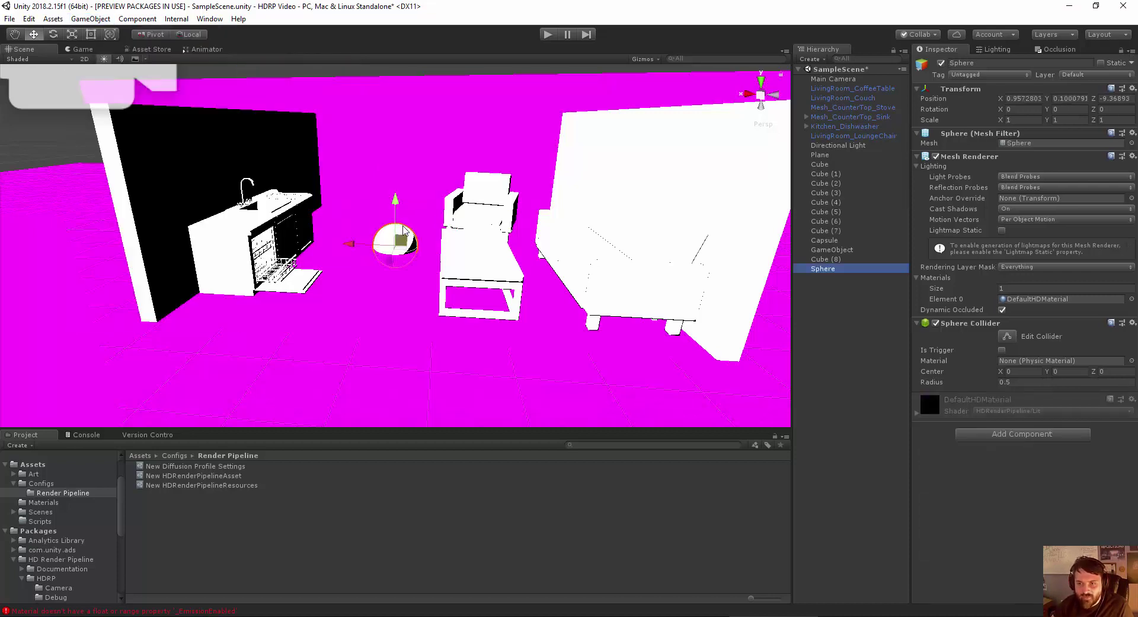
pyautogui.moveTo(400, 240); pyautogui.dragTo(363, 313)
pyautogui.click(918, 412)
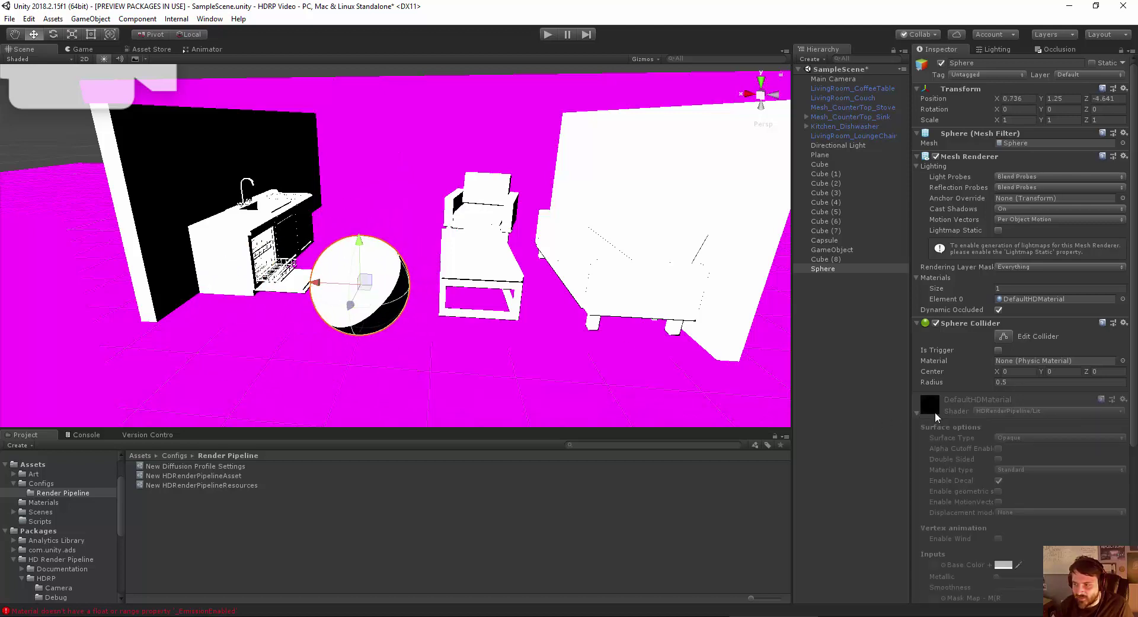
pyautogui.click(1037, 299)
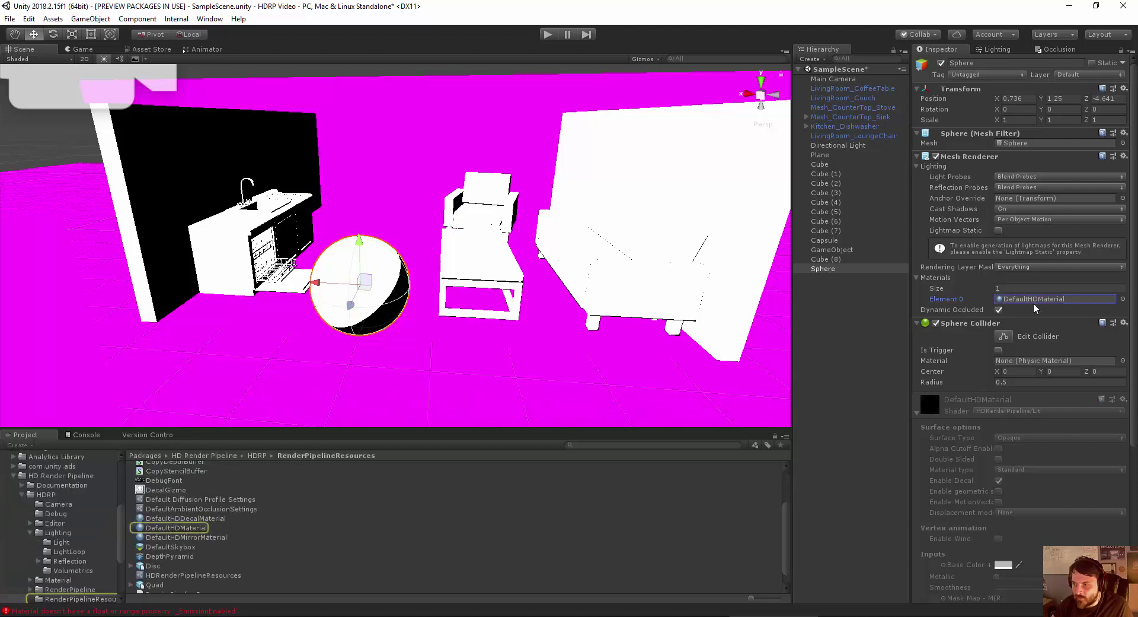
pyautogui.scroll(-5, 969, 433)
pyautogui.scroll(3, 968, 432)
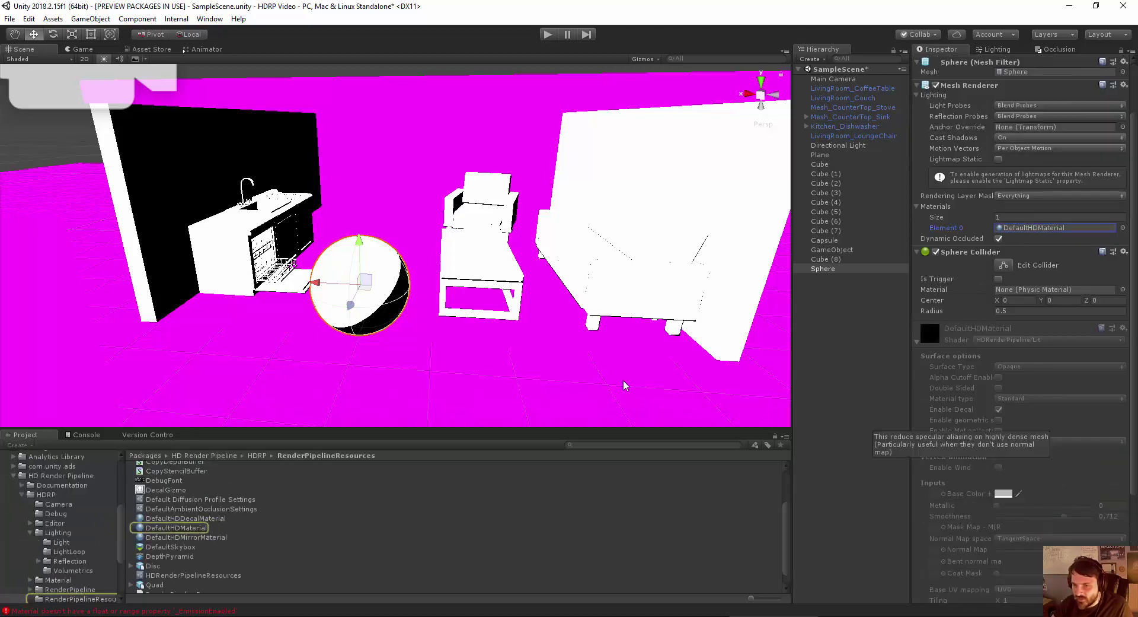
# Select the pink floor plane and frame it in the Scene view.
pyautogui.click(164, 209)
pyautogui.click(119, 325)
pyautogui.press('f')
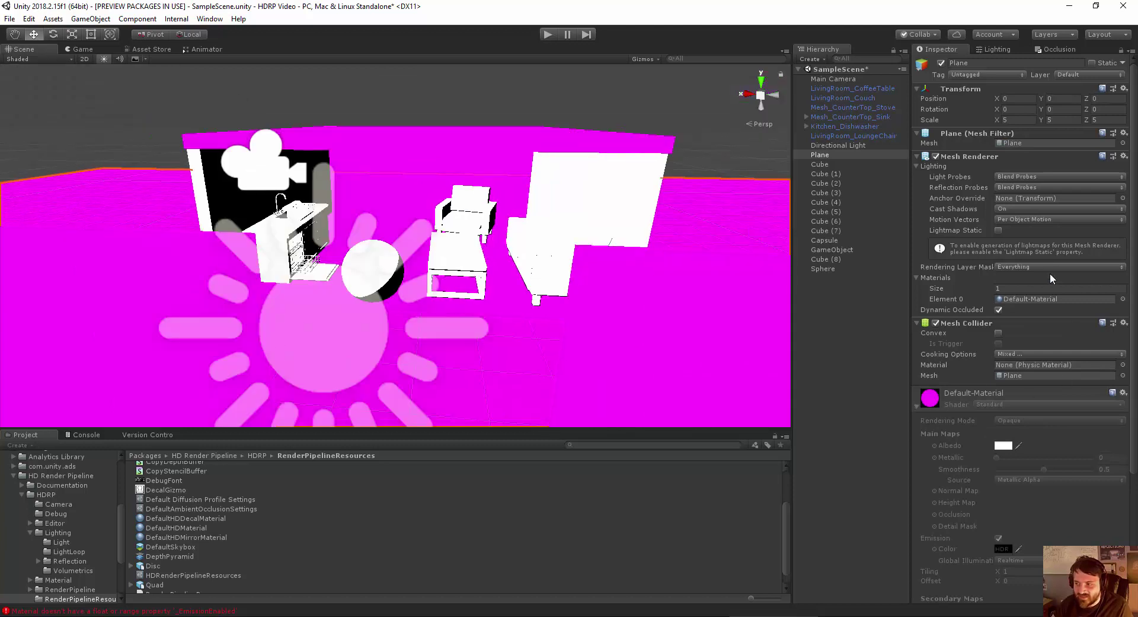
pyautogui.click(1122, 299)
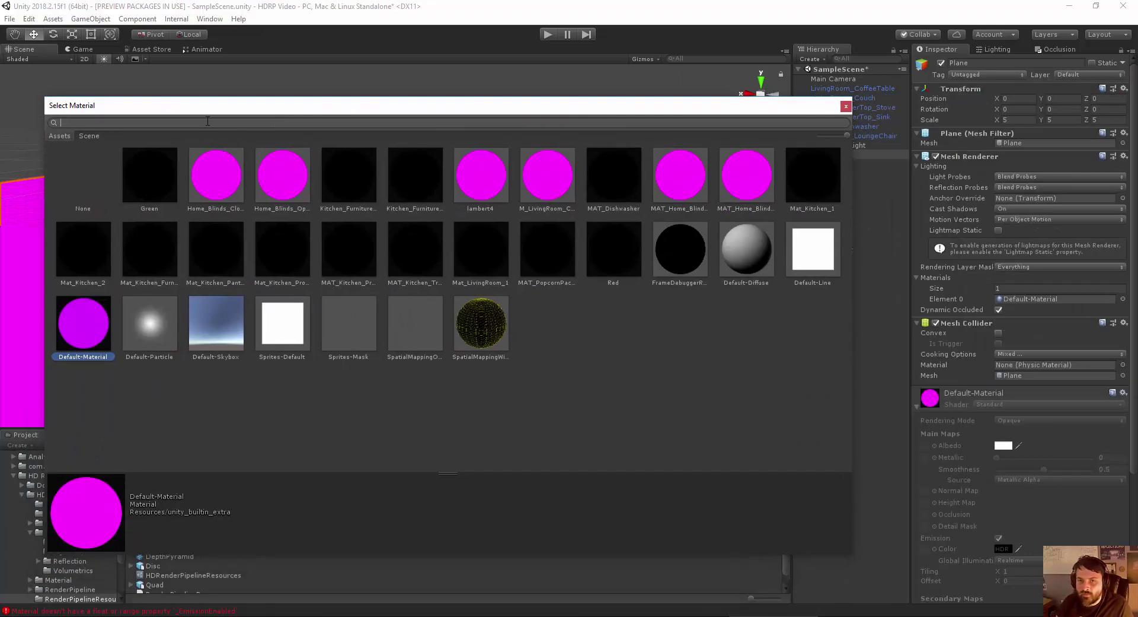
pyautogui.write('DefaultHD')
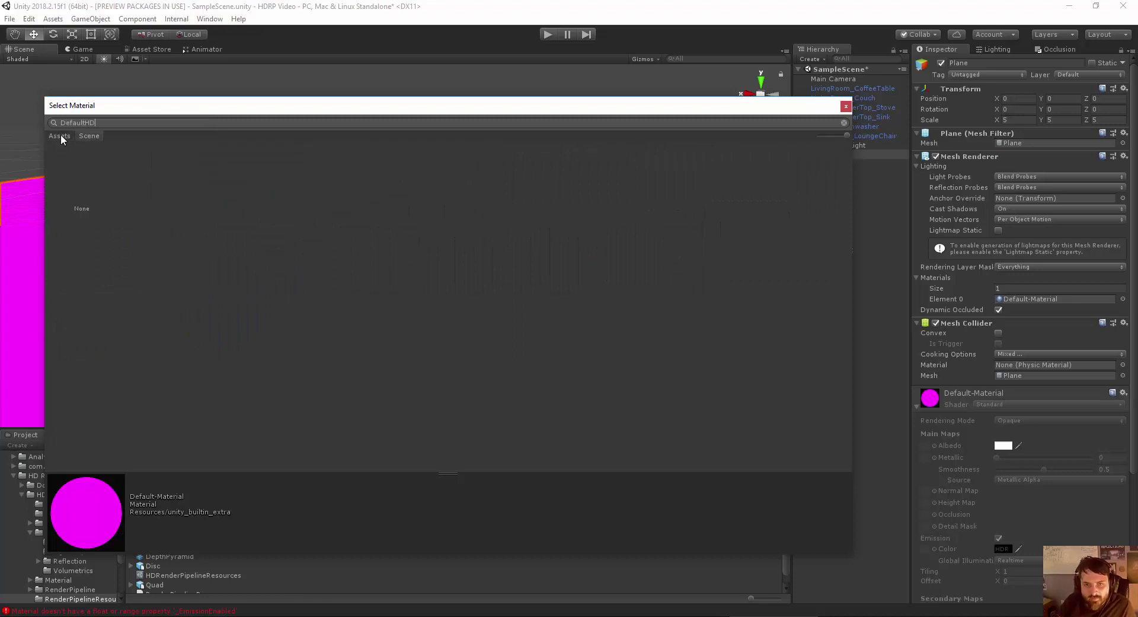
pyautogui.doubleClick(82, 123)
pyautogui.press('BackSpace')
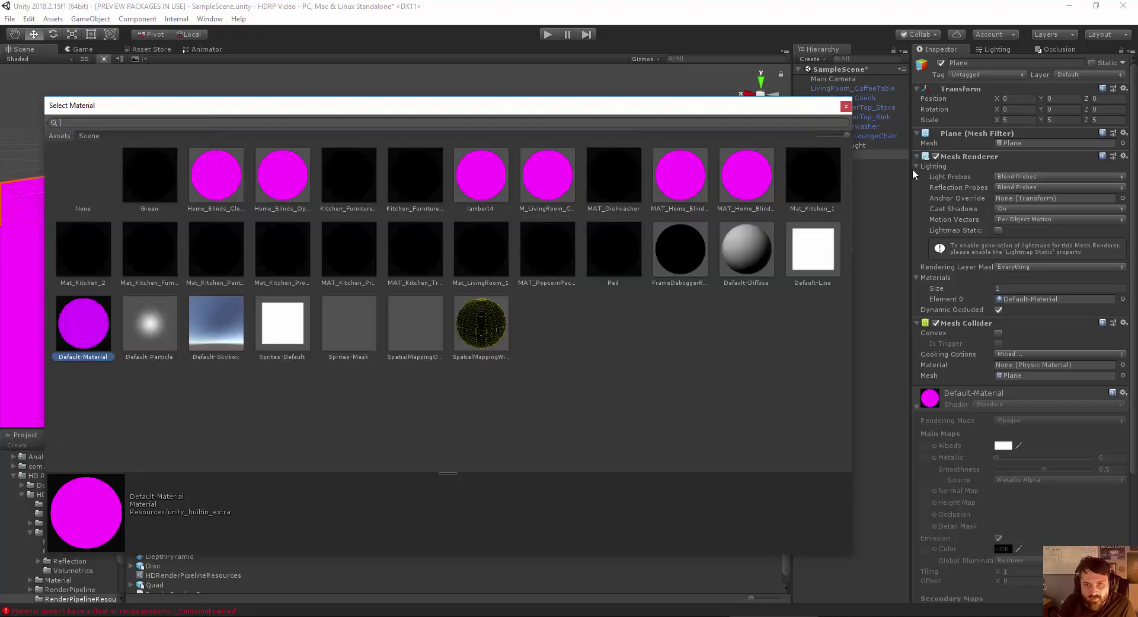
pyautogui.click(846, 106)
pyautogui.scroll(-1, 141, 536)
pyautogui.scroll(-2, 47, 584)
pyautogui.scroll(5, 47, 581)
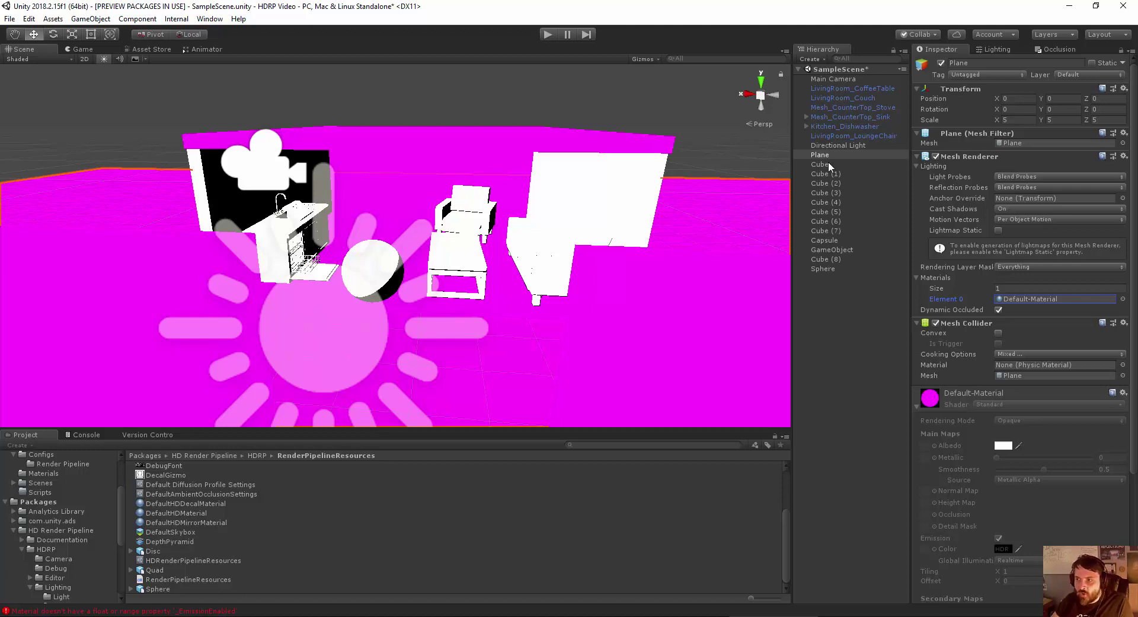
# Browse Packages > HD Render Pipeline > HDRP > Material > Lit for default materials.
pyautogui.click(151, 455)
pyautogui.scroll(5, 127, 492)
pyautogui.click(107, 511)
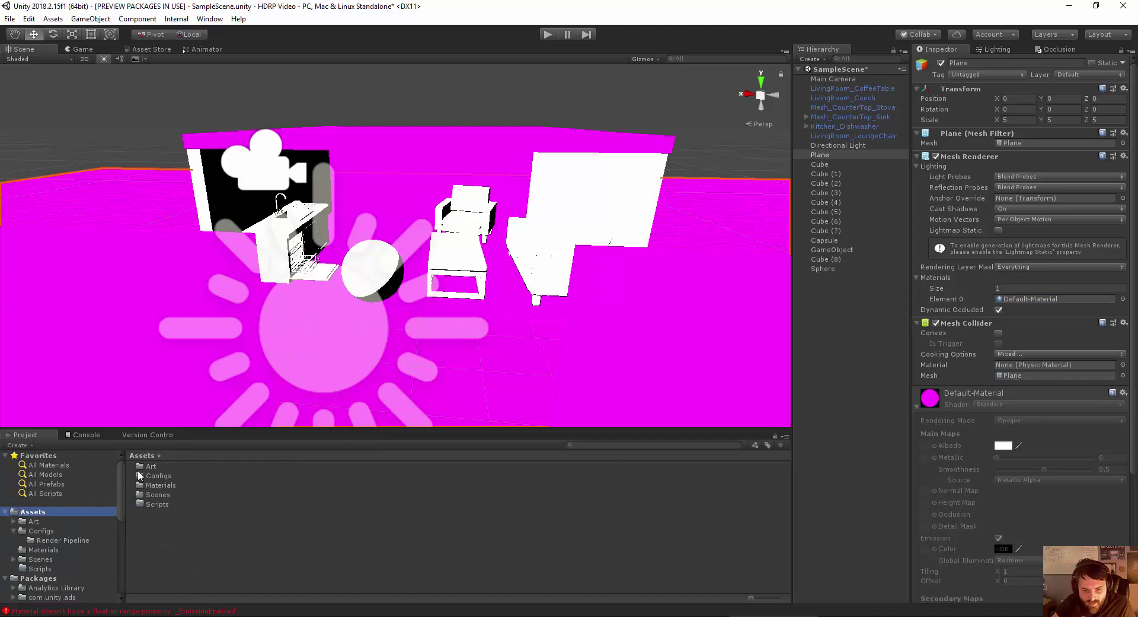
pyautogui.click(16, 578)
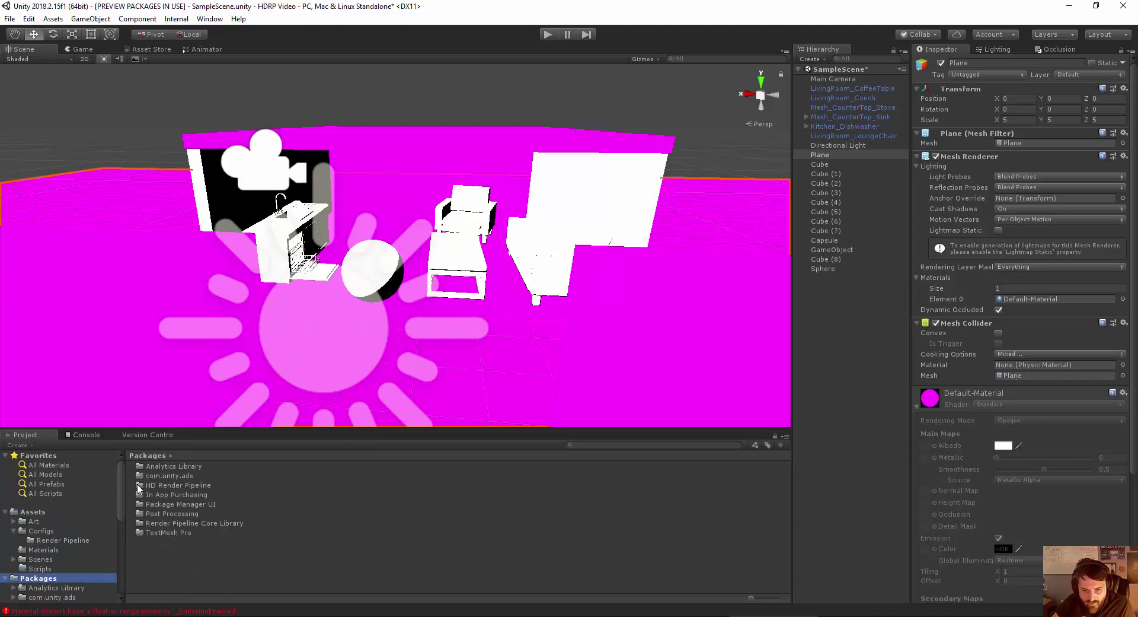
pyautogui.doubleClick(163, 486)
pyautogui.doubleClick(159, 475)
pyautogui.doubleClick(156, 497)
pyautogui.click(254, 455)
pyautogui.doubleClick(158, 507)
pyautogui.scroll(3, 262, 517)
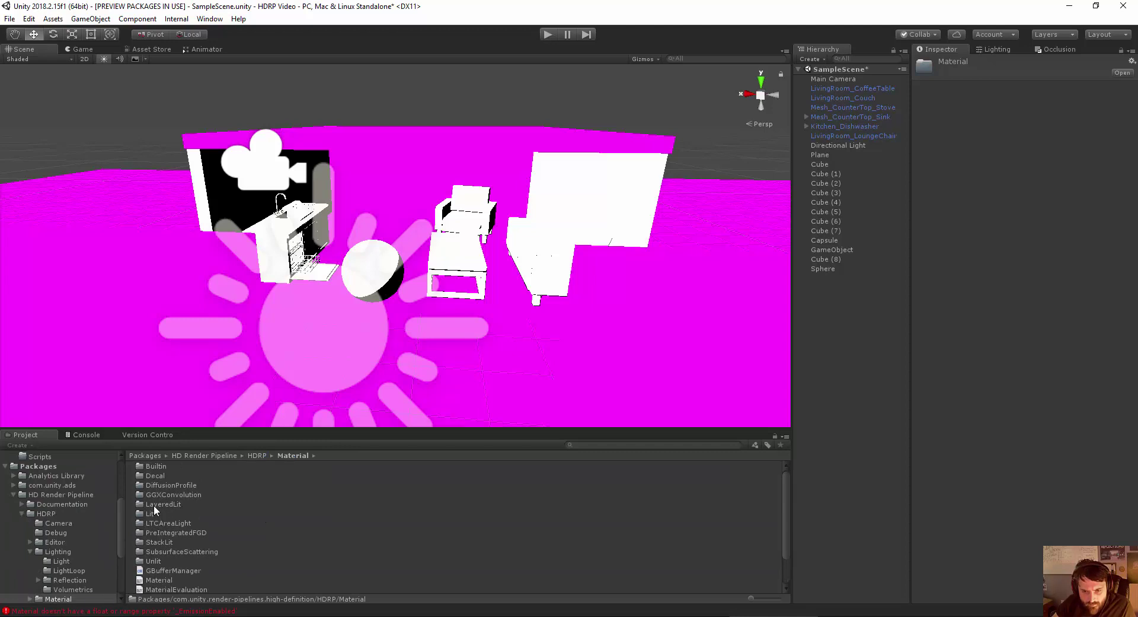
pyautogui.doubleClick(152, 512)
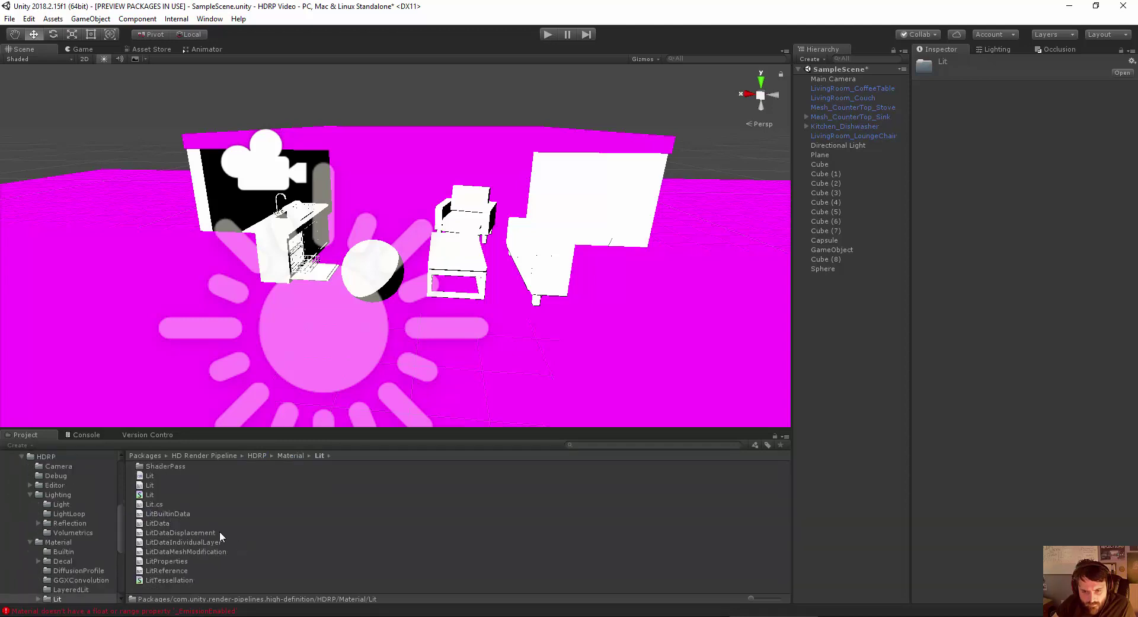
pyautogui.scroll(3, 40, 511)
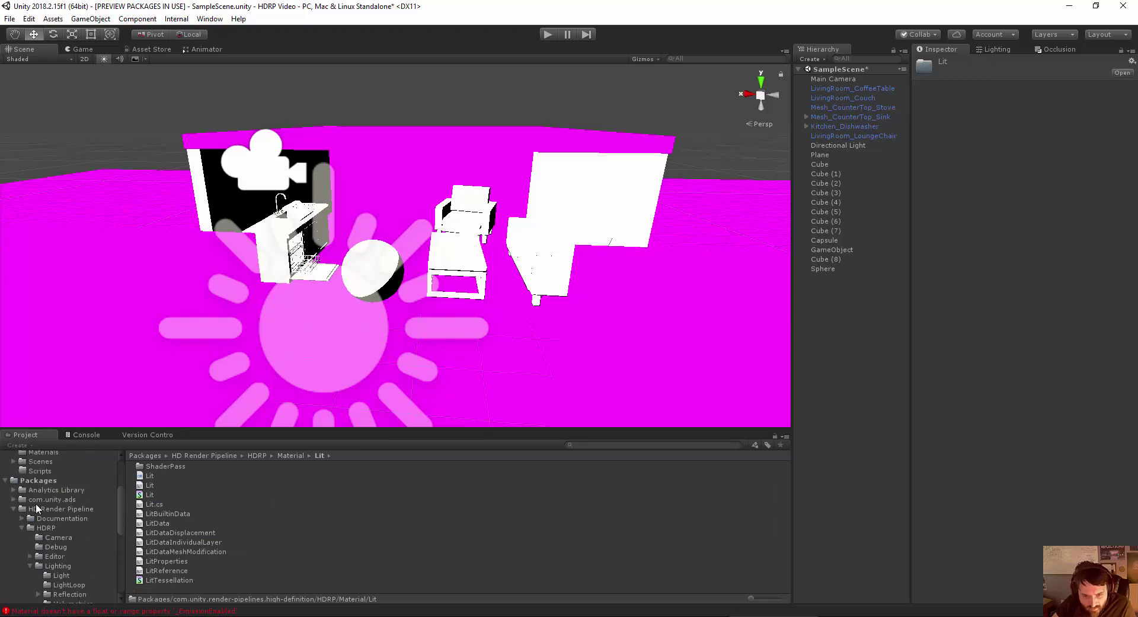
pyautogui.click(37, 480)
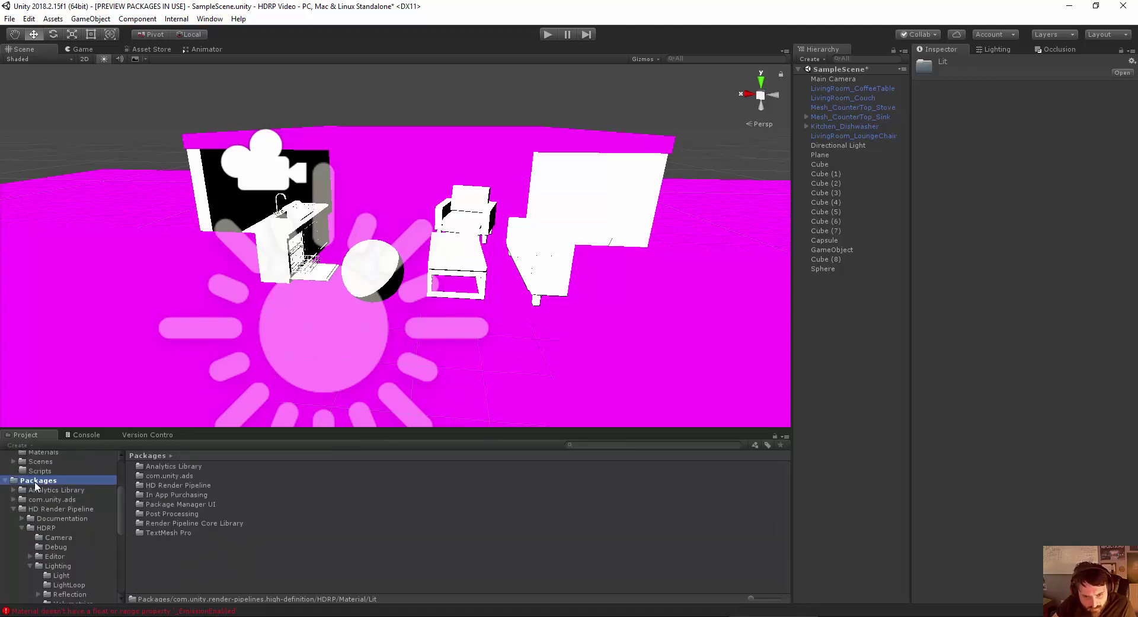
# Search defaultHD within packages, then select the floor Plane.
pyautogui.click(617, 447)
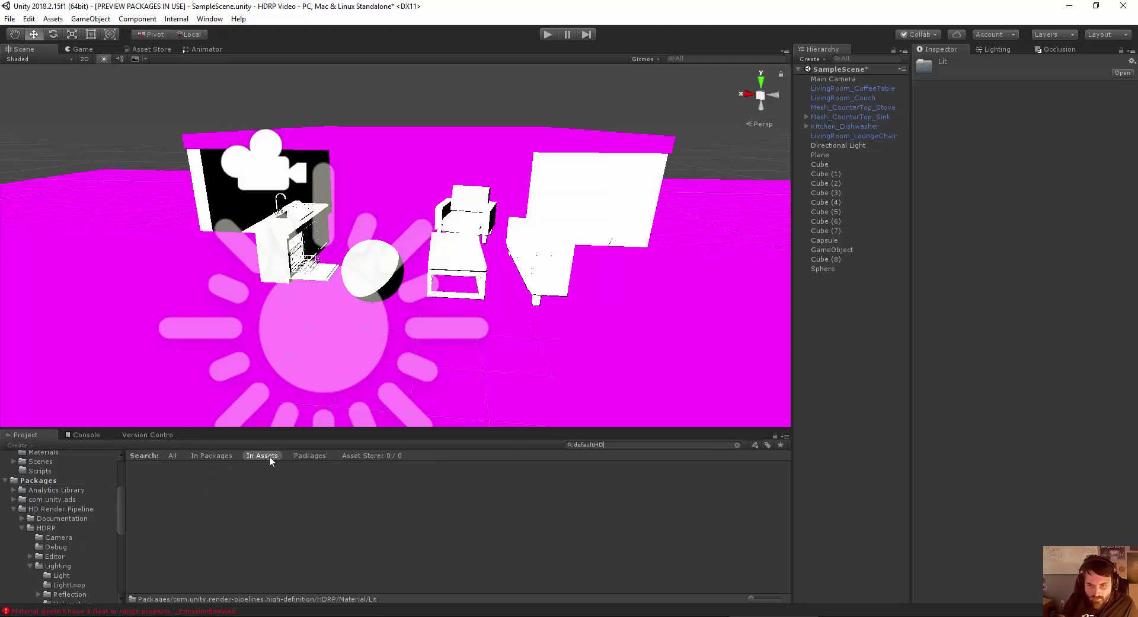
pyautogui.click(207, 457)
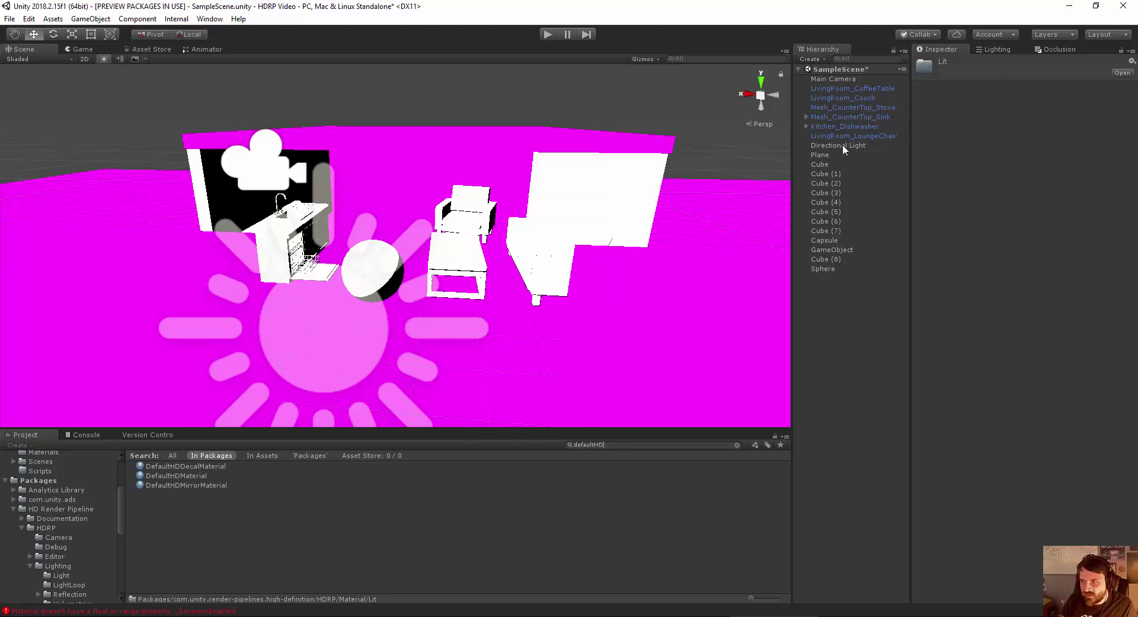
pyautogui.click(818, 154)
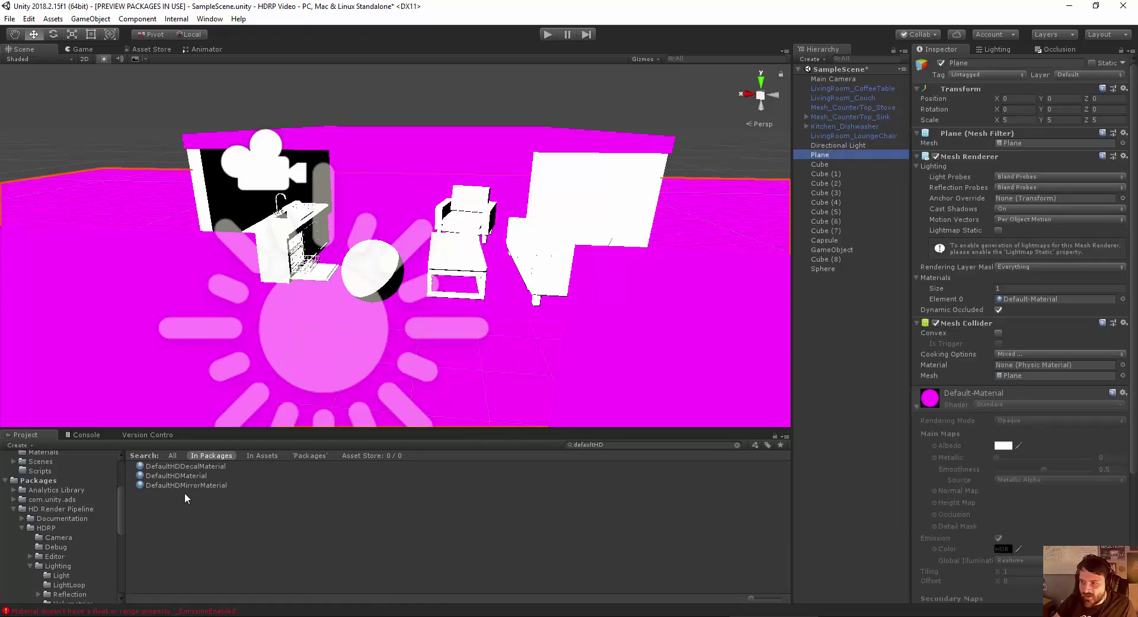
# Give the floor Plane DefaultHDMaterial, then undo a mistaken assignment to a range of cubes.
pyautogui.scroll(-3, 978, 296)
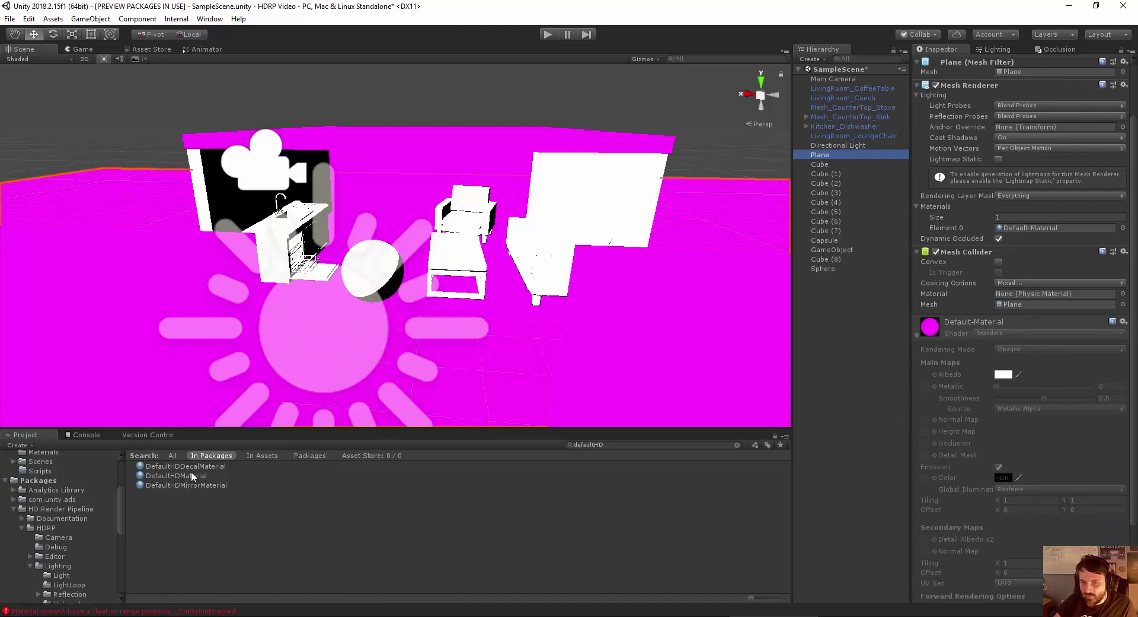
pyautogui.moveTo(191, 475); pyautogui.dragTo(1032, 236)
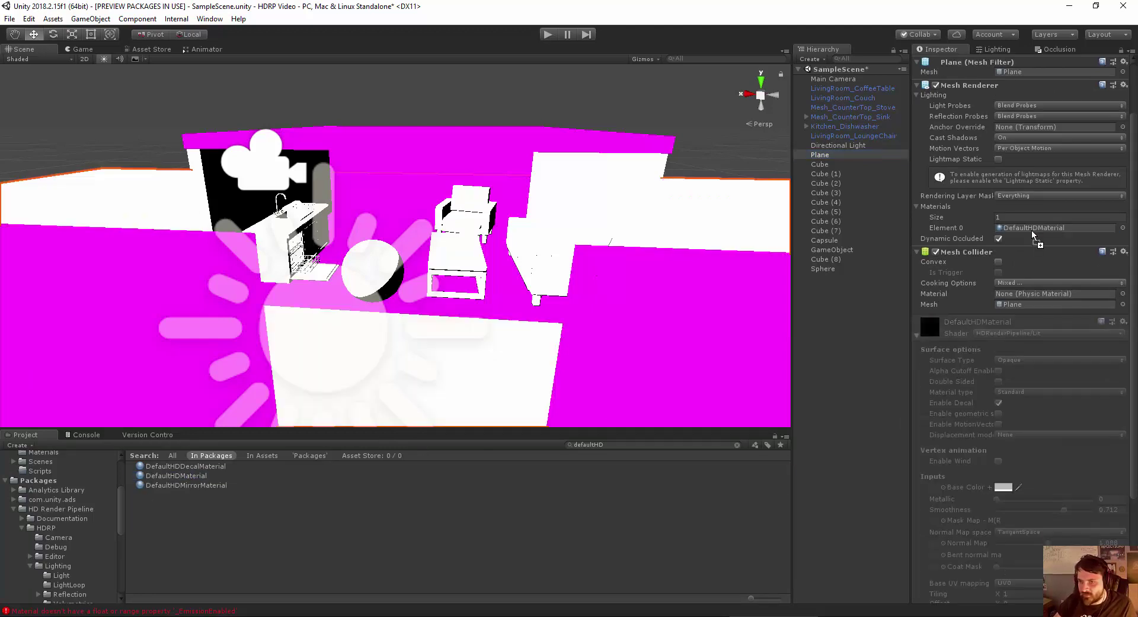
pyautogui.click(634, 315)
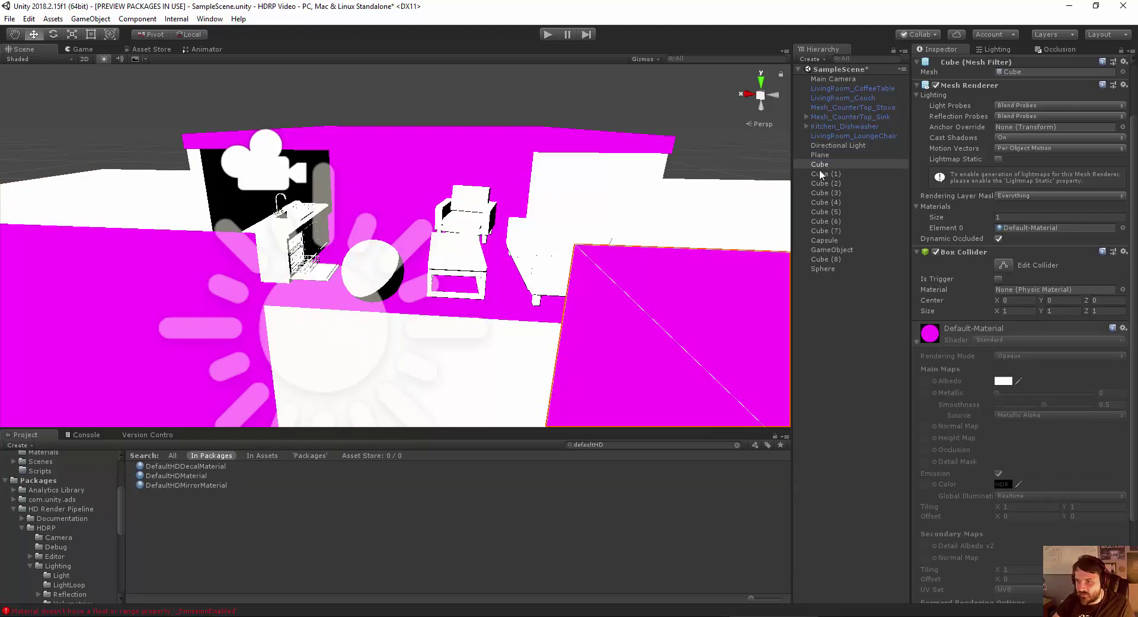
pyautogui.keyDown('shift'); pyautogui.click(820, 239); pyautogui.keyUp('shift')
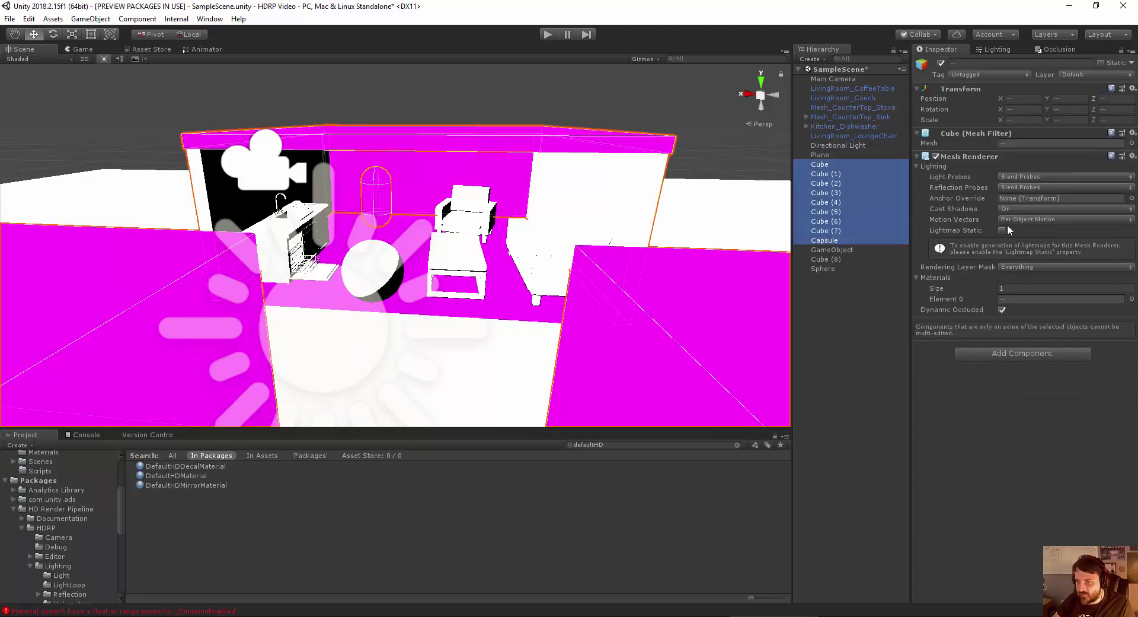
pyautogui.moveTo(176, 475); pyautogui.dragTo(1003, 304)
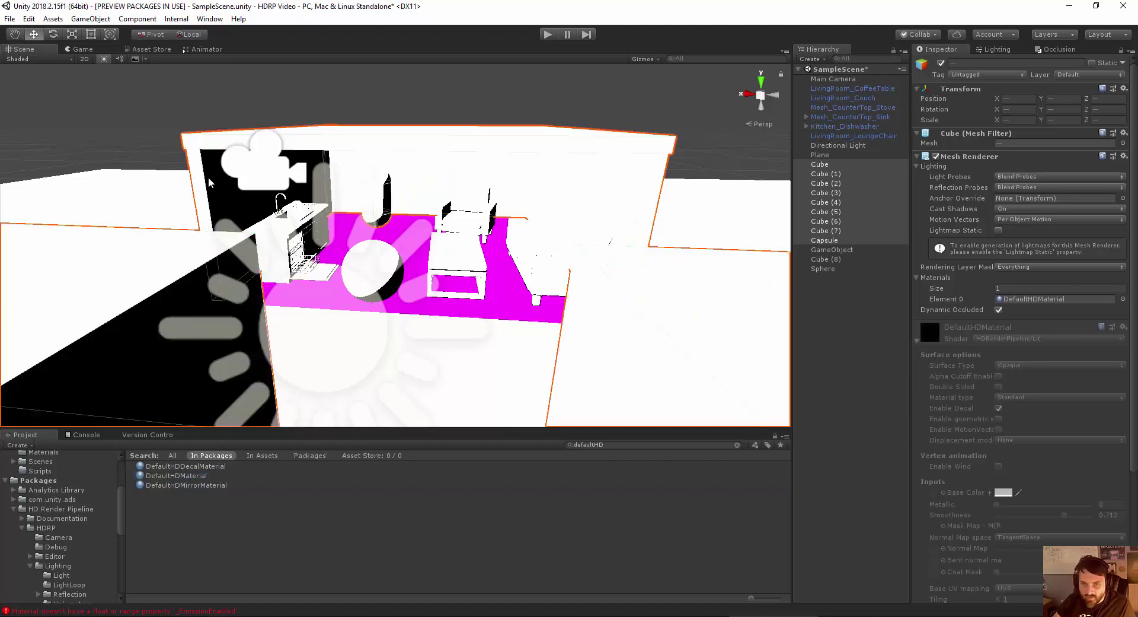
pyautogui.hotkey('ctrl', 'z')
# Assign DefaultHDMaterial to the back wall, capsule, and four floor and foreground boxes.
pyautogui.click(357, 140)
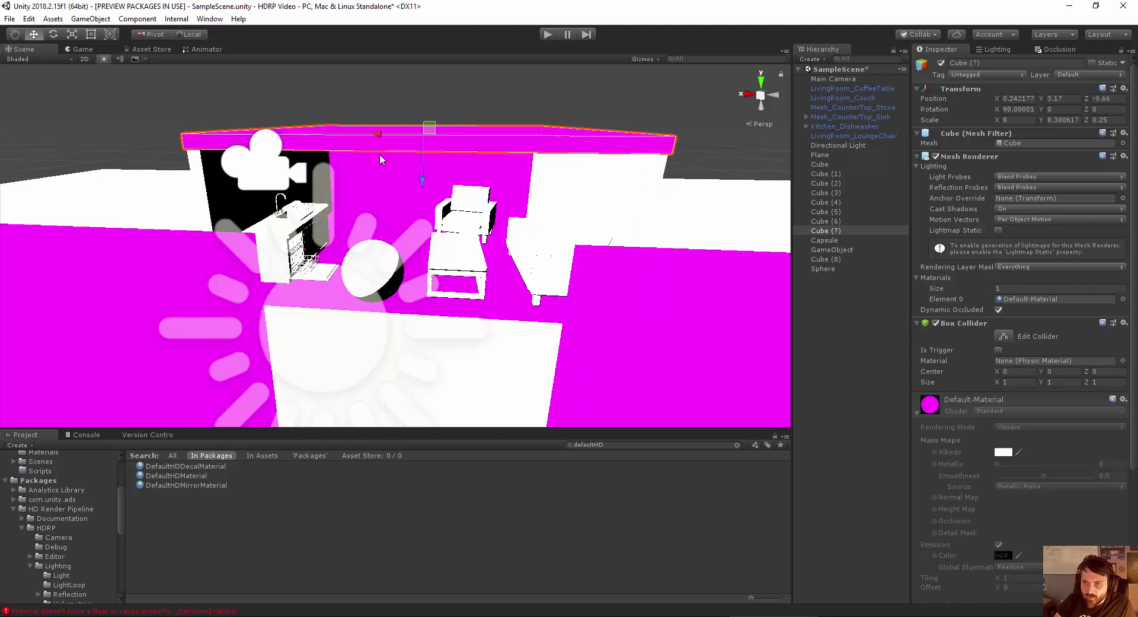
pyautogui.keyDown('ctrl'); pyautogui.click(375, 201); pyautogui.keyUp('ctrl')
pyautogui.keyDown('ctrl'); pyautogui.click(521, 324); pyautogui.keyUp('ctrl')
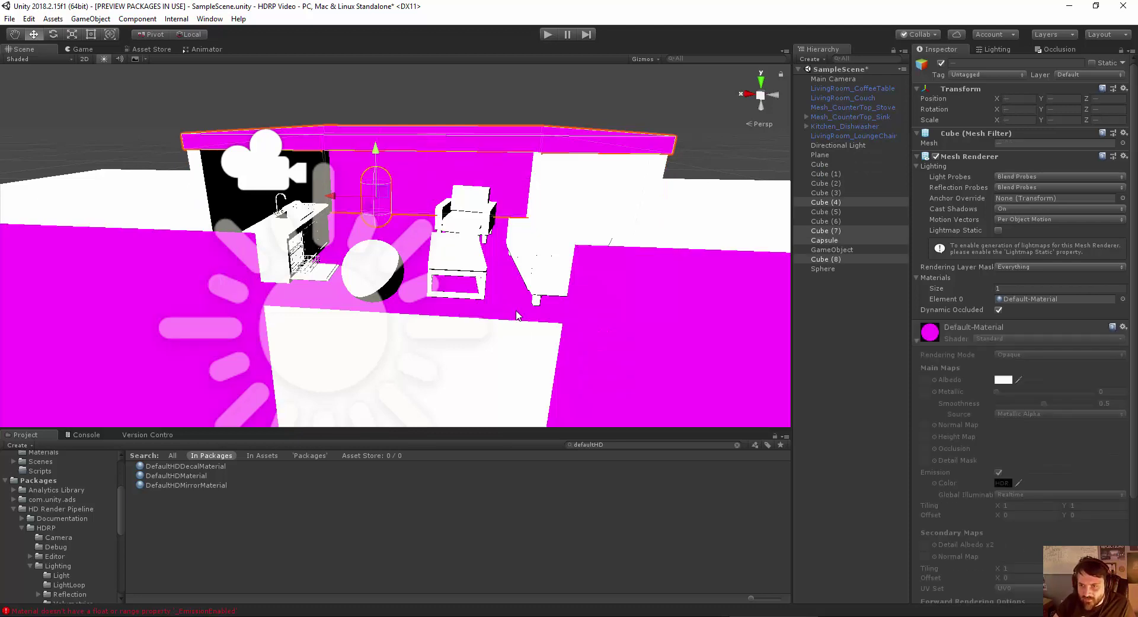
pyautogui.keyDown('ctrl'); pyautogui.click(151, 272); pyautogui.keyUp('ctrl')
pyautogui.scroll(-8, 635, 308)
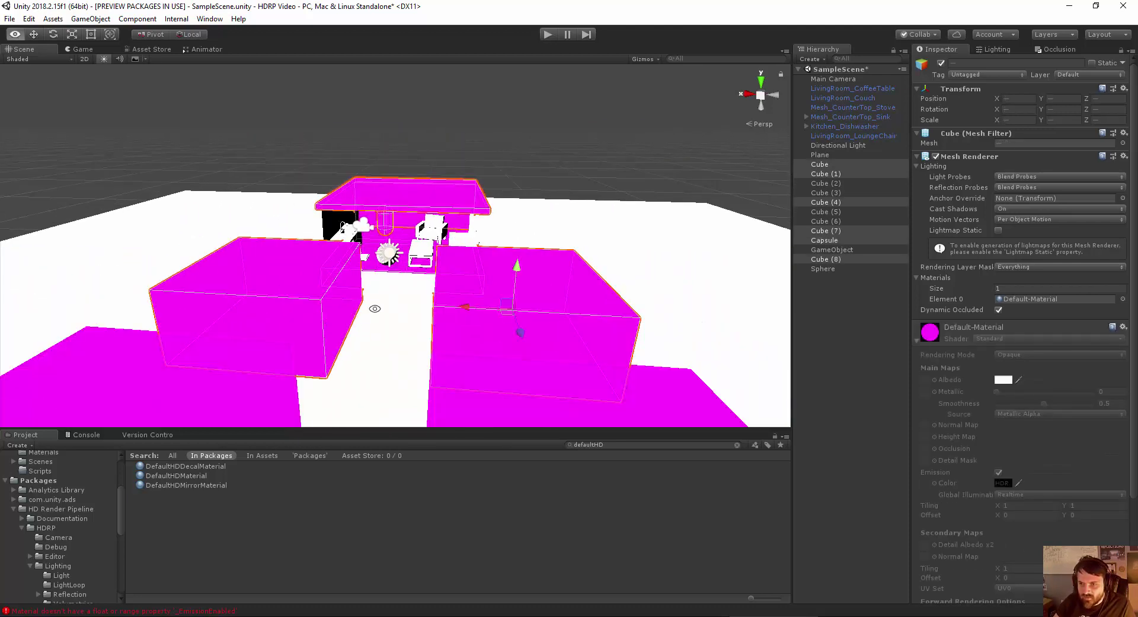
pyautogui.keyDown('alt'); pyautogui.moveTo(415, 273); pyautogui.dragTo(361, 261); pyautogui.keyUp('alt')
pyautogui.keyDown('ctrl'); pyautogui.click(285, 332); pyautogui.keyUp('ctrl')
pyautogui.keyDown('ctrl'); pyautogui.click(648, 330); pyautogui.keyUp('ctrl')
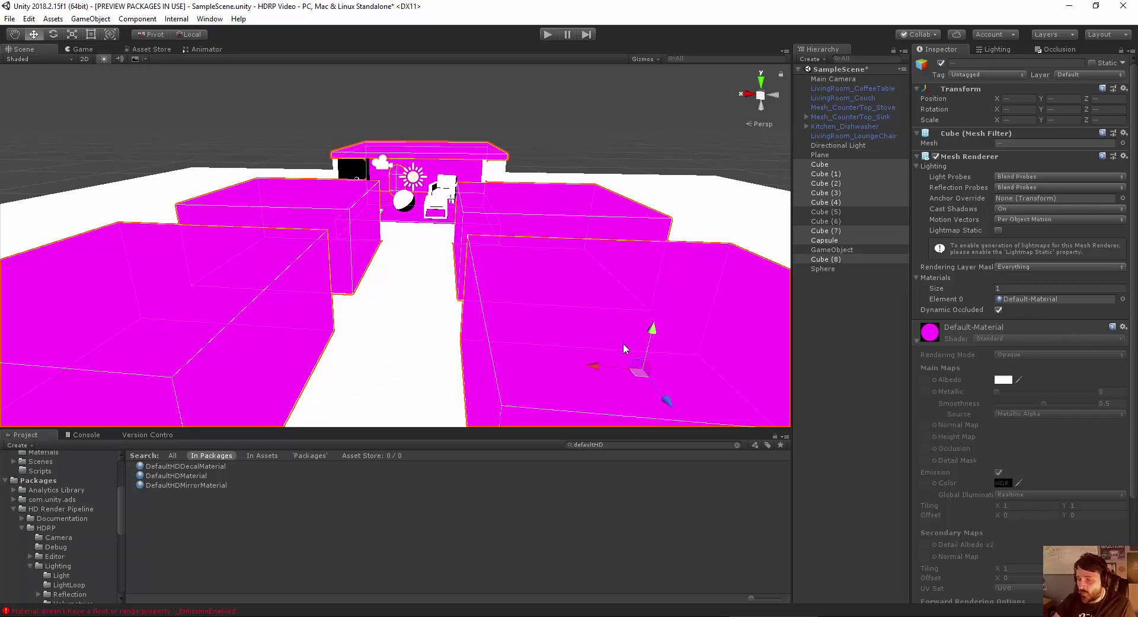
pyautogui.moveTo(177, 475); pyautogui.dragTo(1018, 302)
pyautogui.moveTo(149, 159); pyautogui.dragTo(375, 257, button='right')
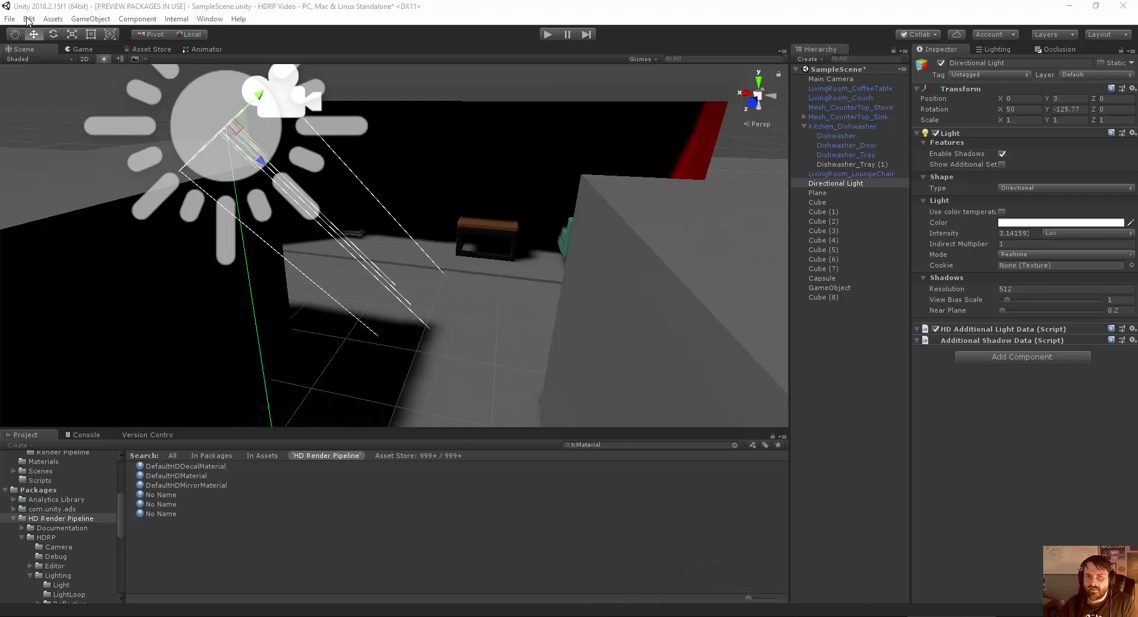
pyautogui.click(28, 19)
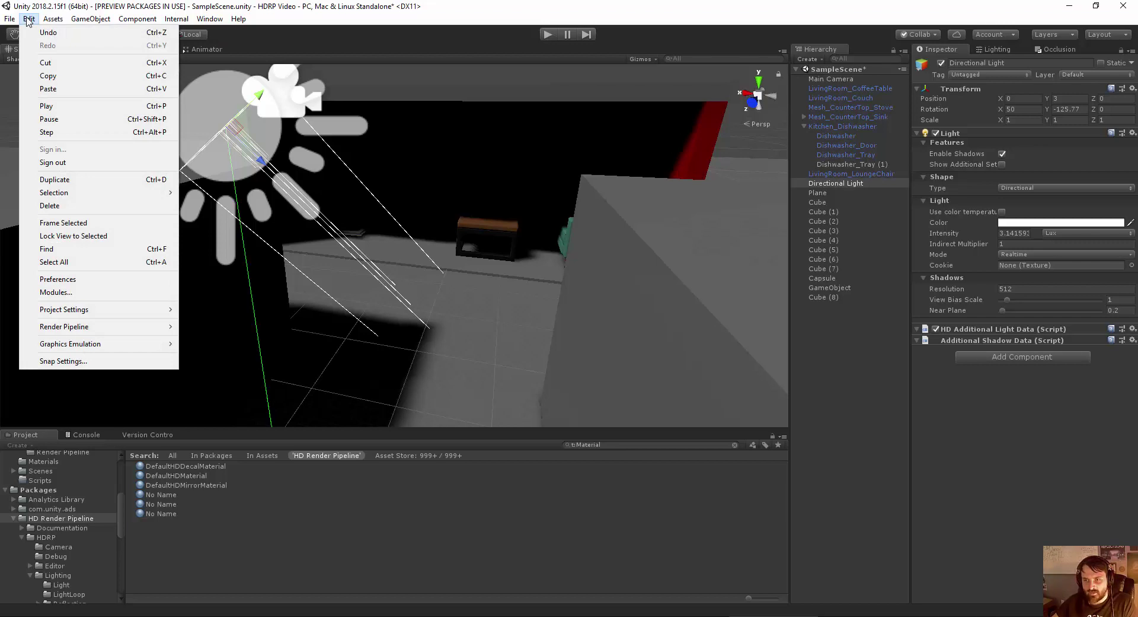
pyautogui.click(28, 21)
pyautogui.click(28, 19)
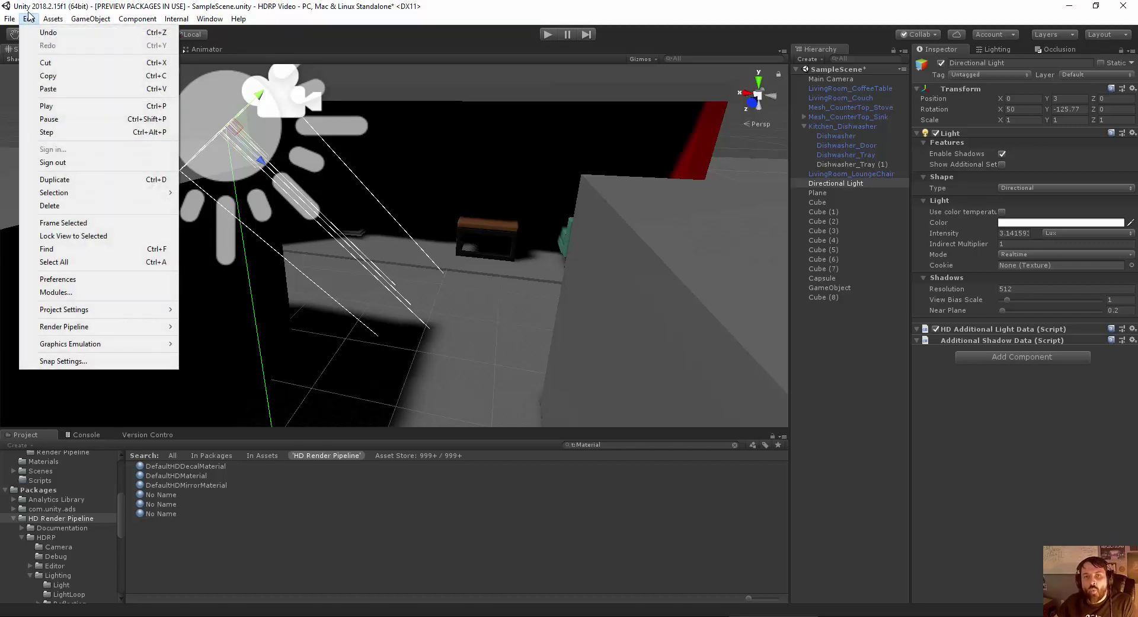
pyautogui.moveTo(50, 330)
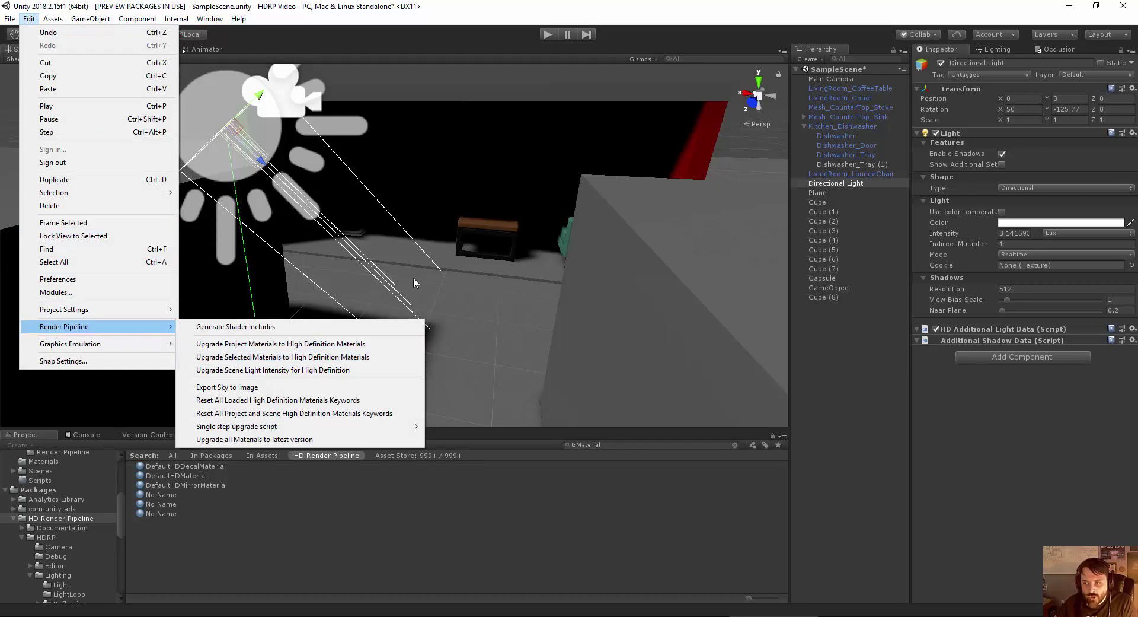
pyautogui.click(488, 221)
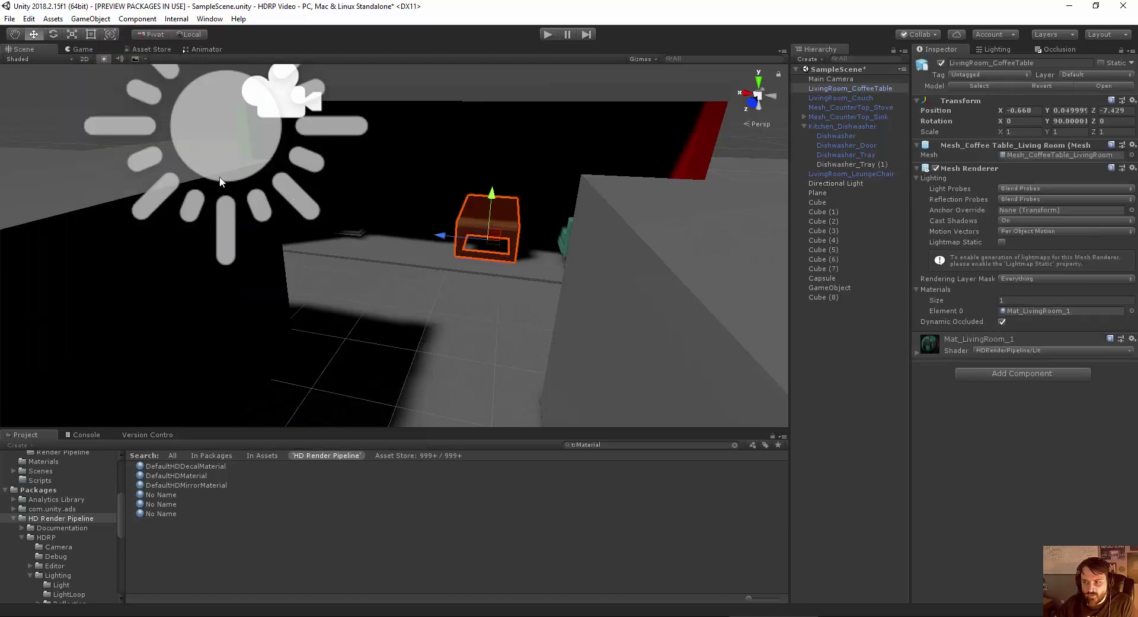
pyautogui.click(179, 116)
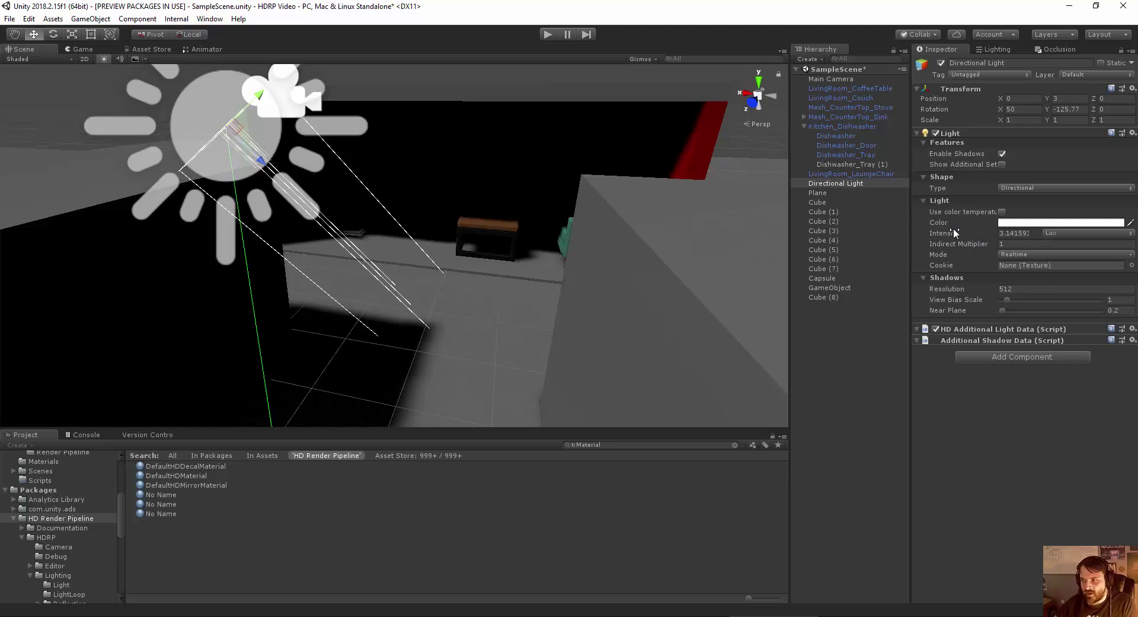
pyautogui.click(1013, 233)
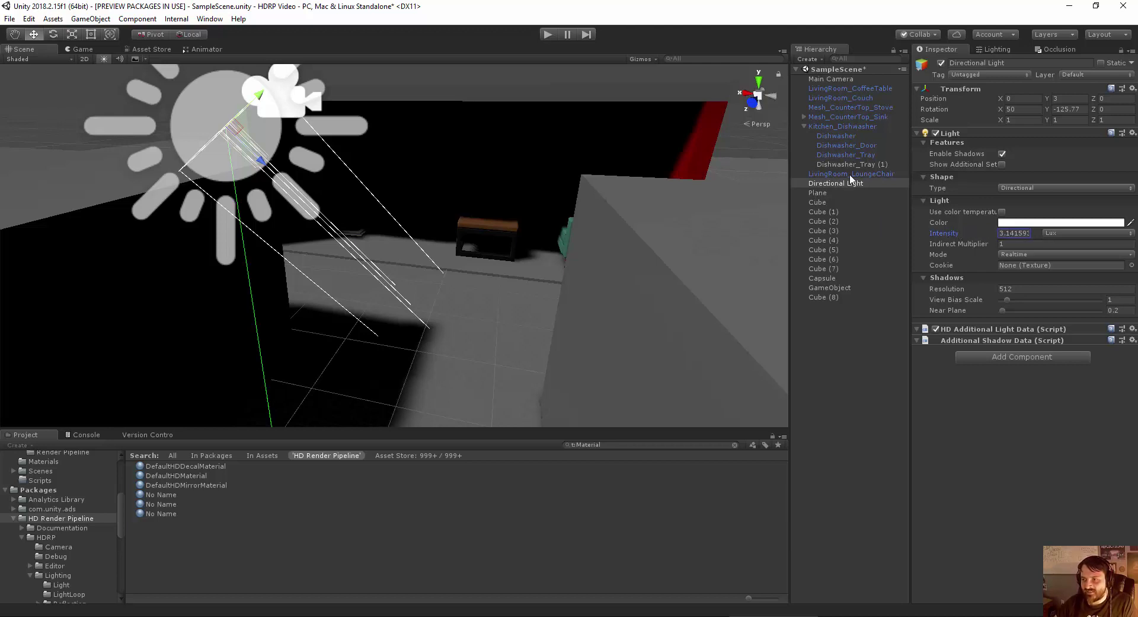
pyautogui.press('f')
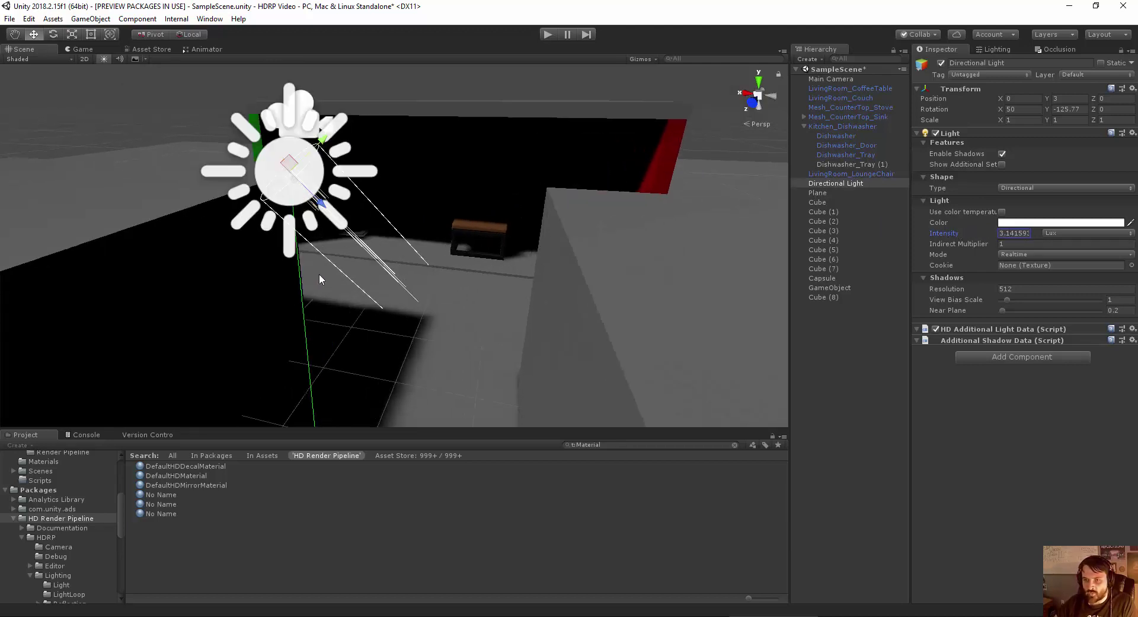
pyautogui.scroll(3, 319, 277)
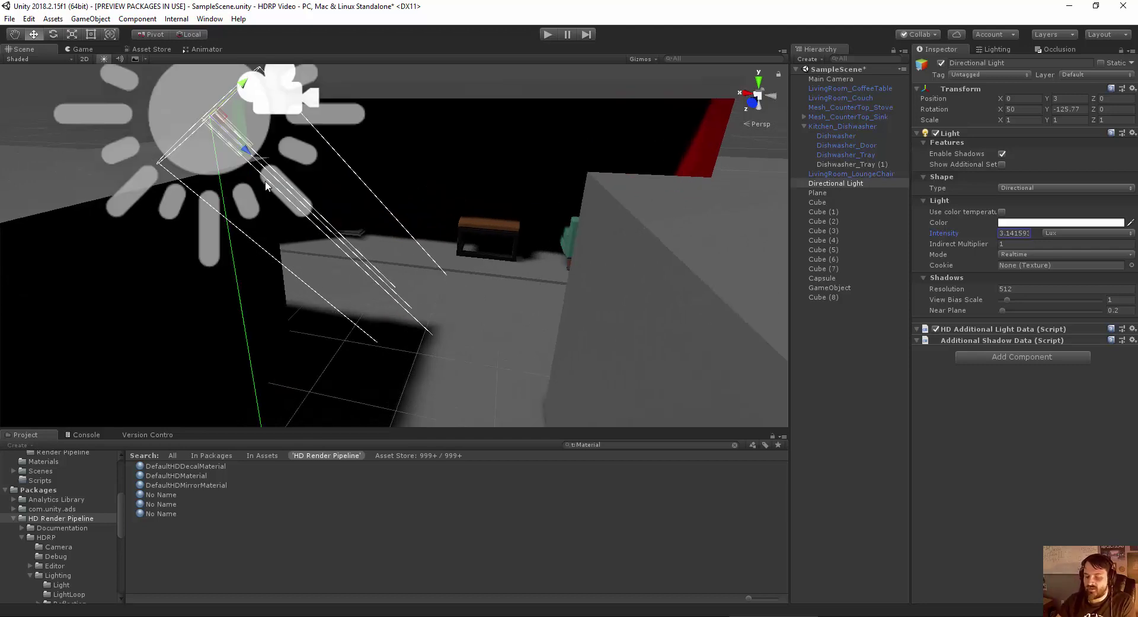
pyautogui.click(28, 18)
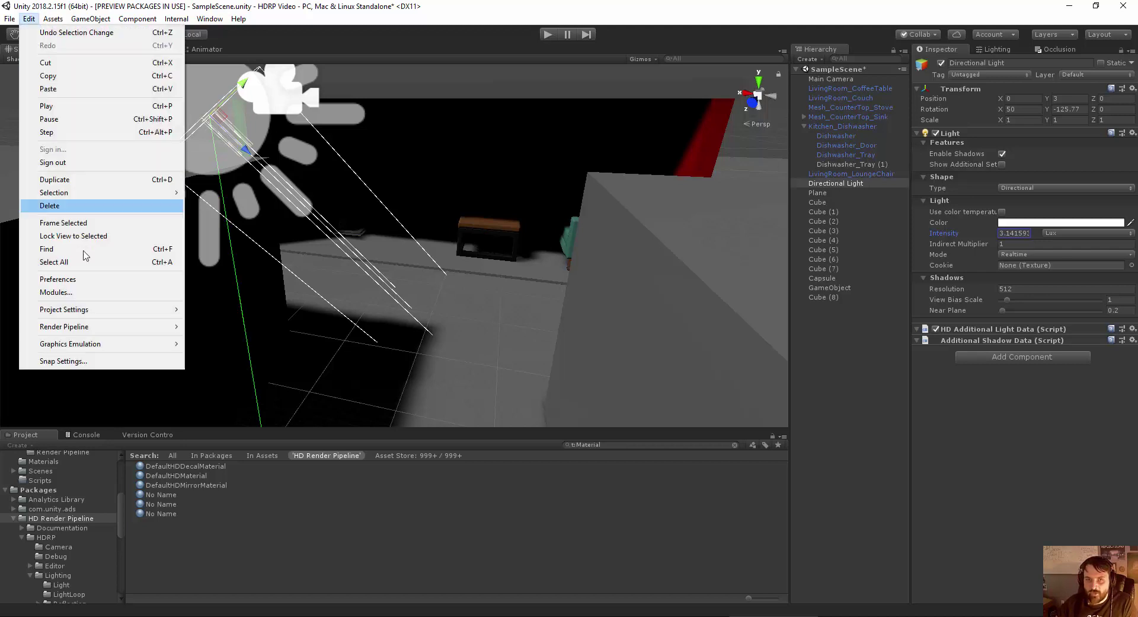
pyautogui.moveTo(85, 329)
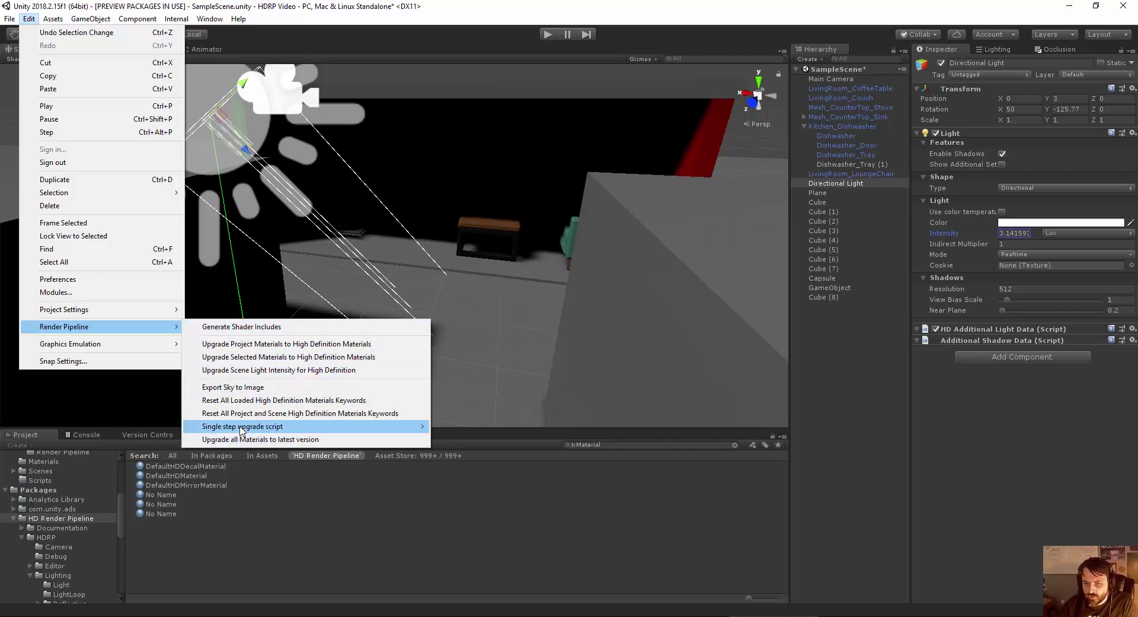
pyautogui.moveTo(242, 429)
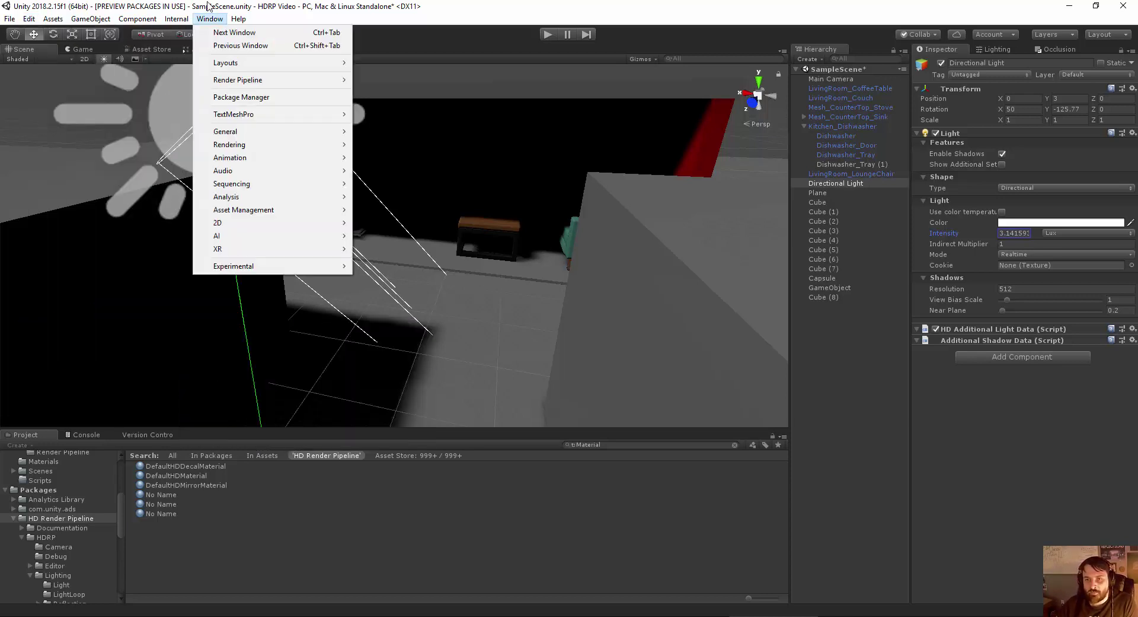
pyautogui.click(206, 6)
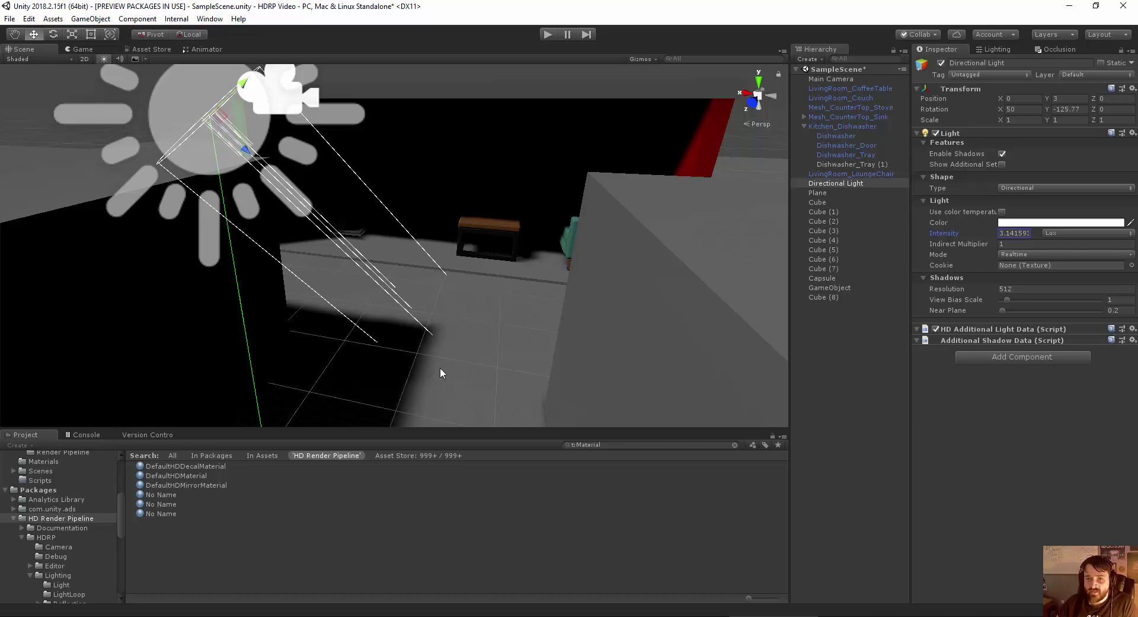
# Check the Lighting window's Skybox Material and Intensity Multiplier, then view the Skybox/Cubemap material.
pyautogui.click(995, 49)
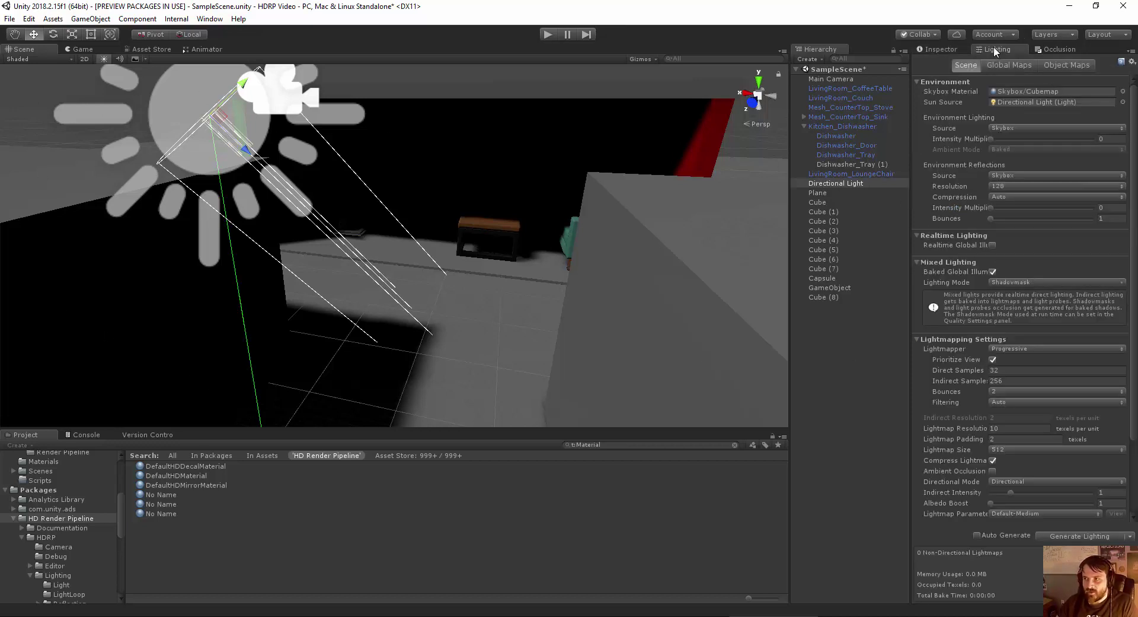
pyautogui.click(1017, 92)
pyautogui.click(1014, 92)
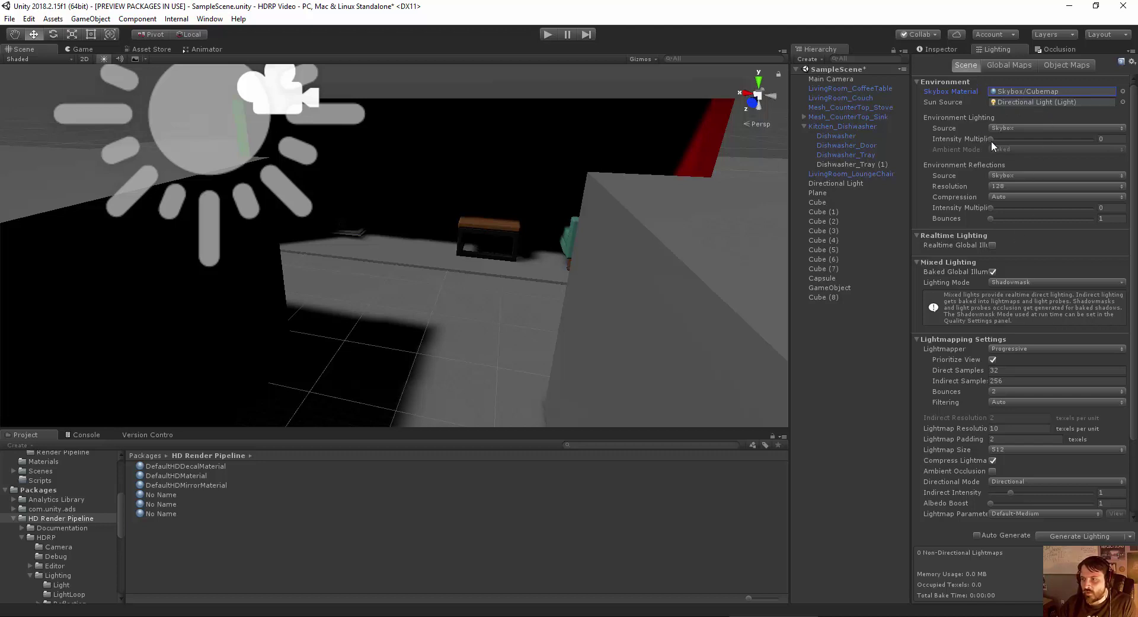
pyautogui.moveTo(991, 139); pyautogui.dragTo(972, 160)
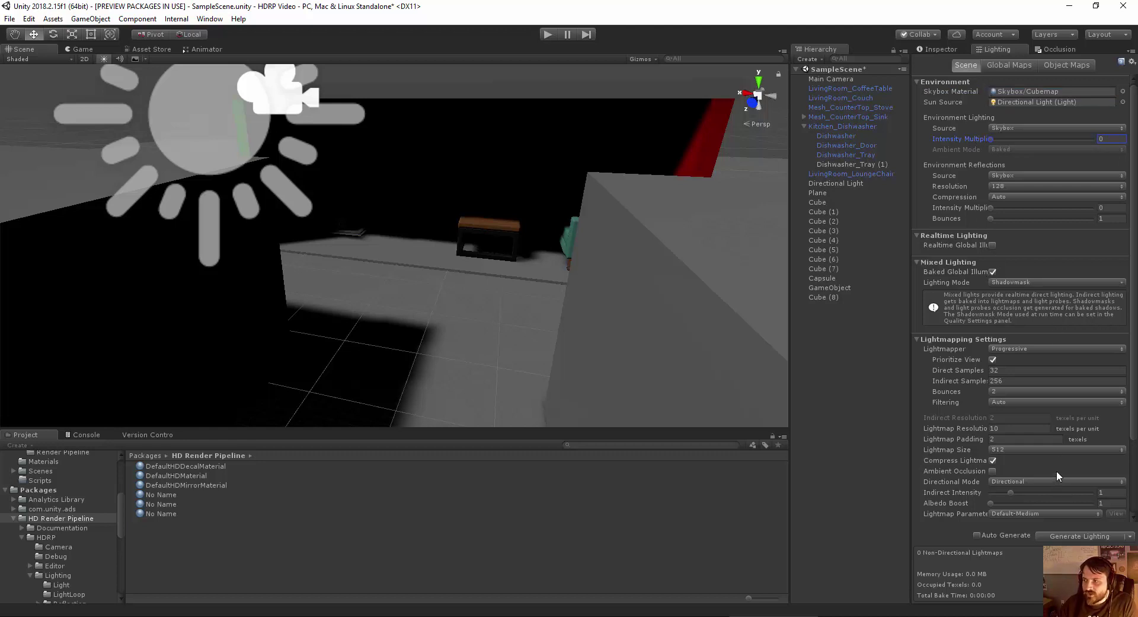
pyautogui.scroll(-3, 1013, 308)
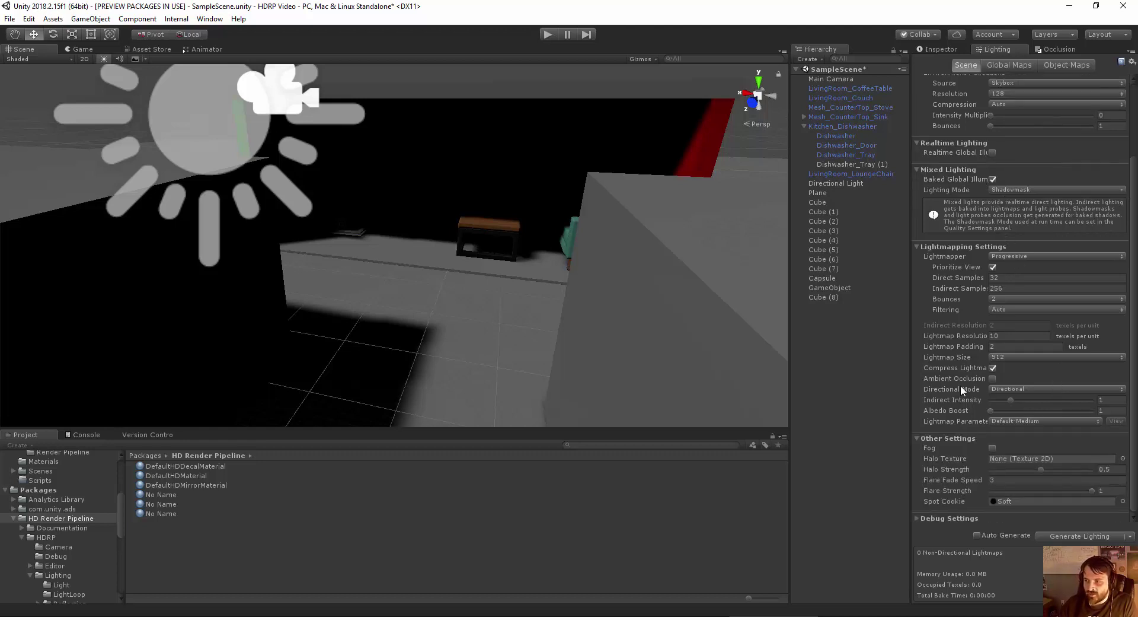
pyautogui.scroll(3, 971, 292)
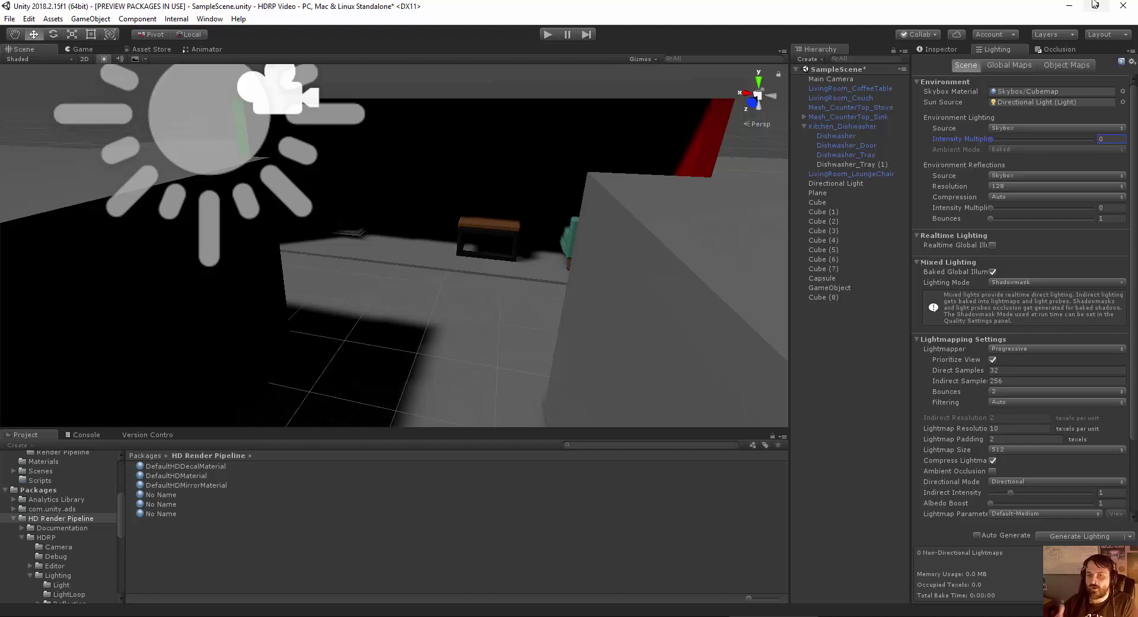
pyautogui.click(937, 50)
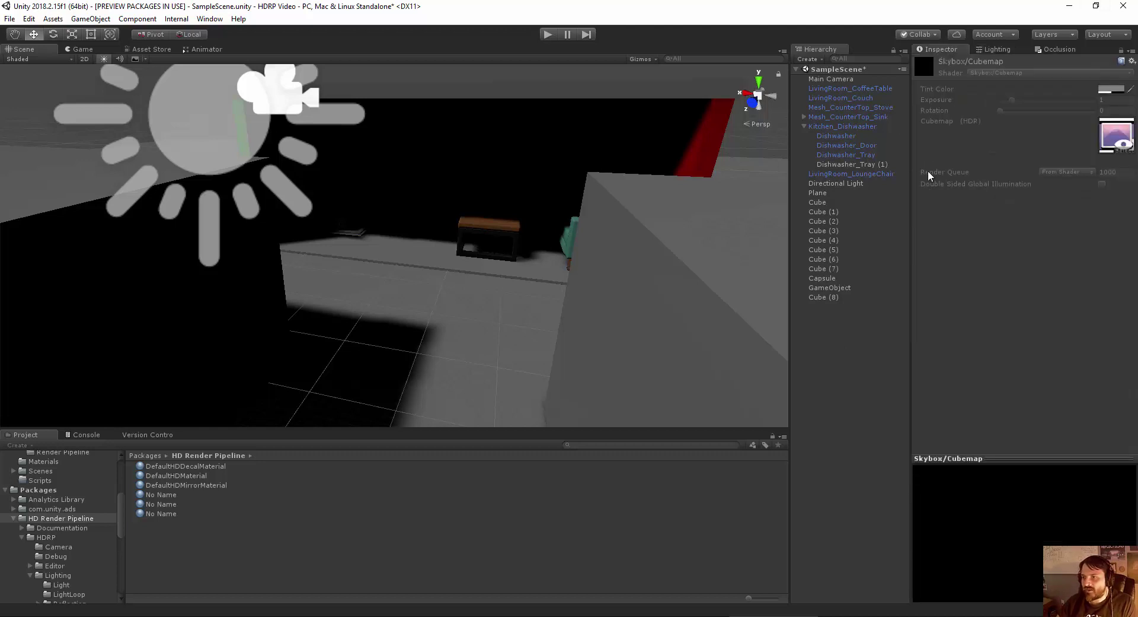
# Select Kitchen_Dishwasher, frame it with F, and orbit to see the open dishwasher by the sink counter.
pyautogui.click(844, 357)
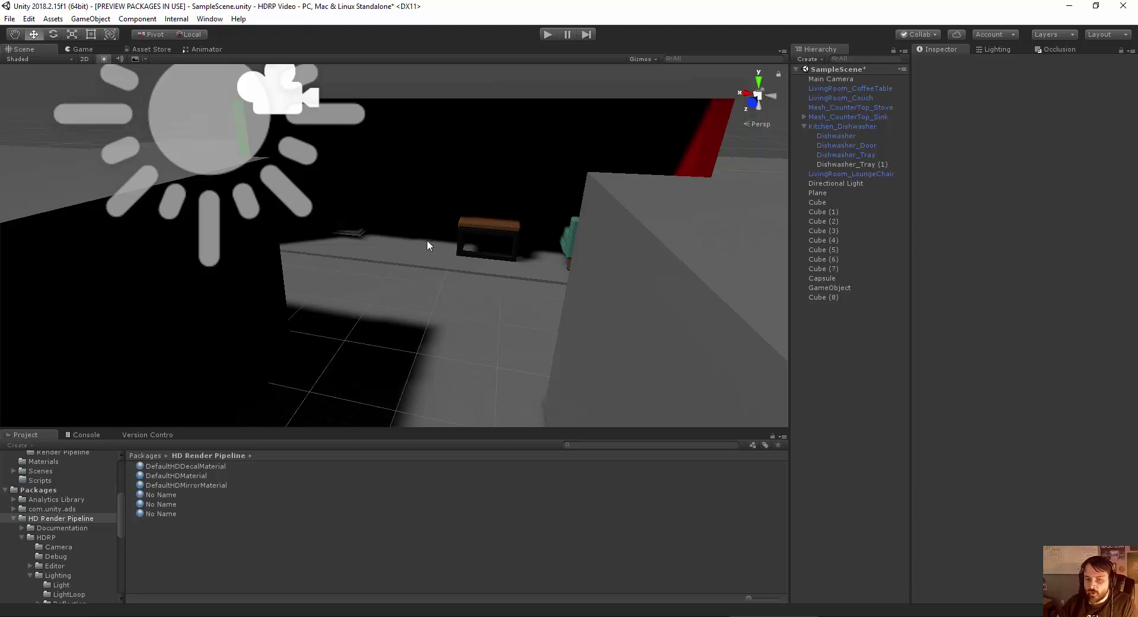
pyautogui.click(842, 126)
pyautogui.press('f')
pyautogui.keyDown('alt'); pyautogui.moveTo(379, 215); pyautogui.dragTo(320, 255); pyautogui.keyUp('alt')
pyautogui.scroll(-5, 118, 76)
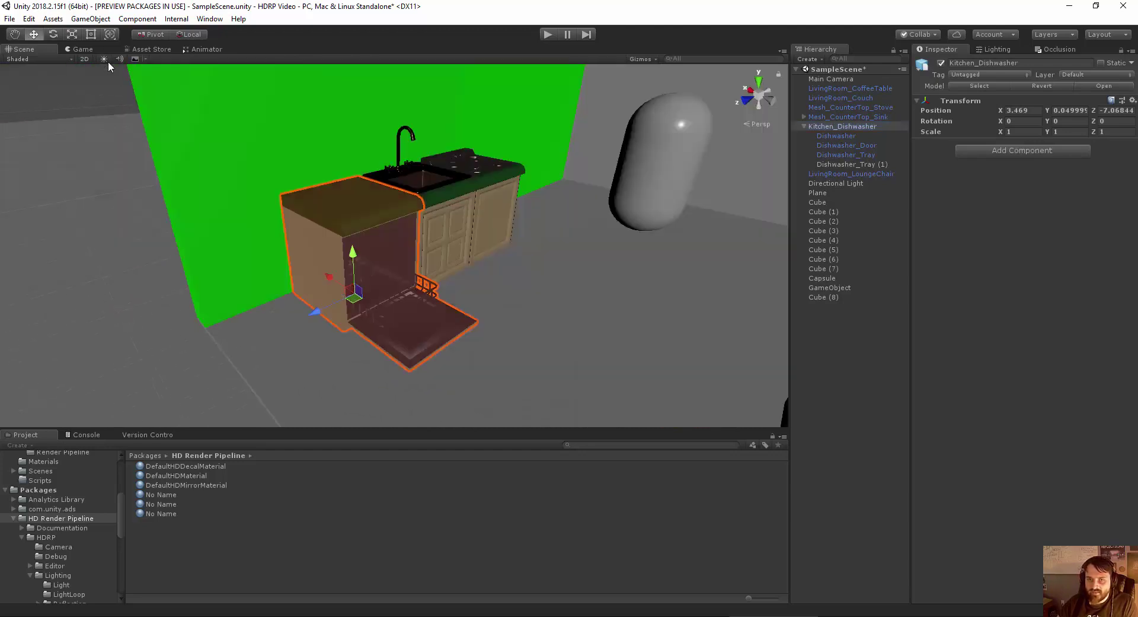
pyautogui.keyDown('alt'); pyautogui.moveTo(117, 73); pyautogui.dragTo(284, 219); pyautogui.keyUp('alt')
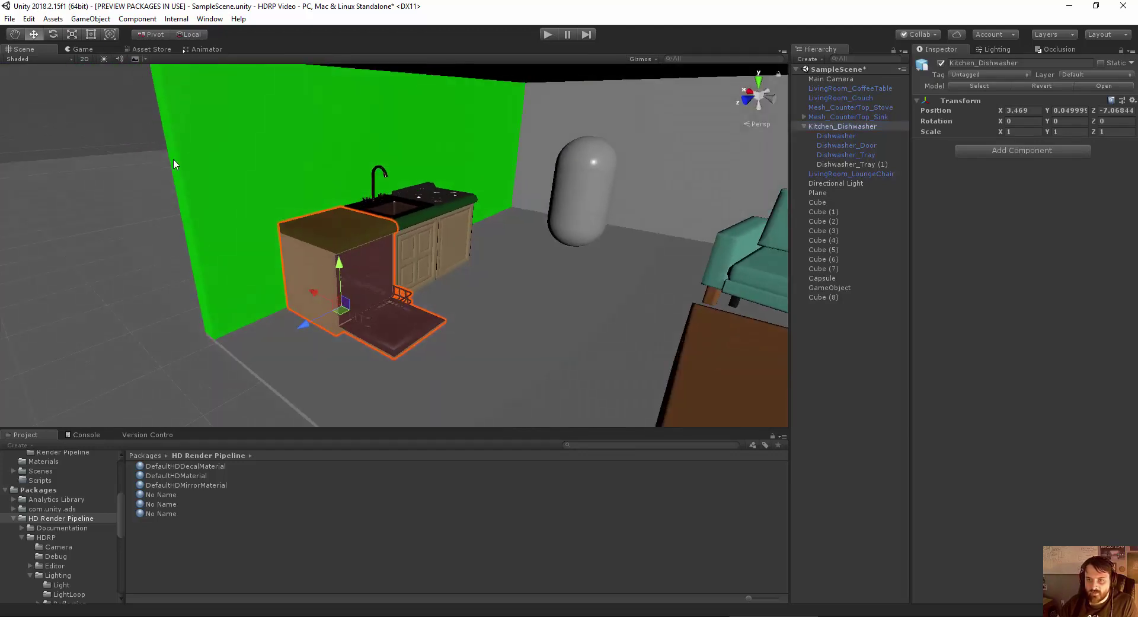
pyautogui.scroll(3, 265, 229)
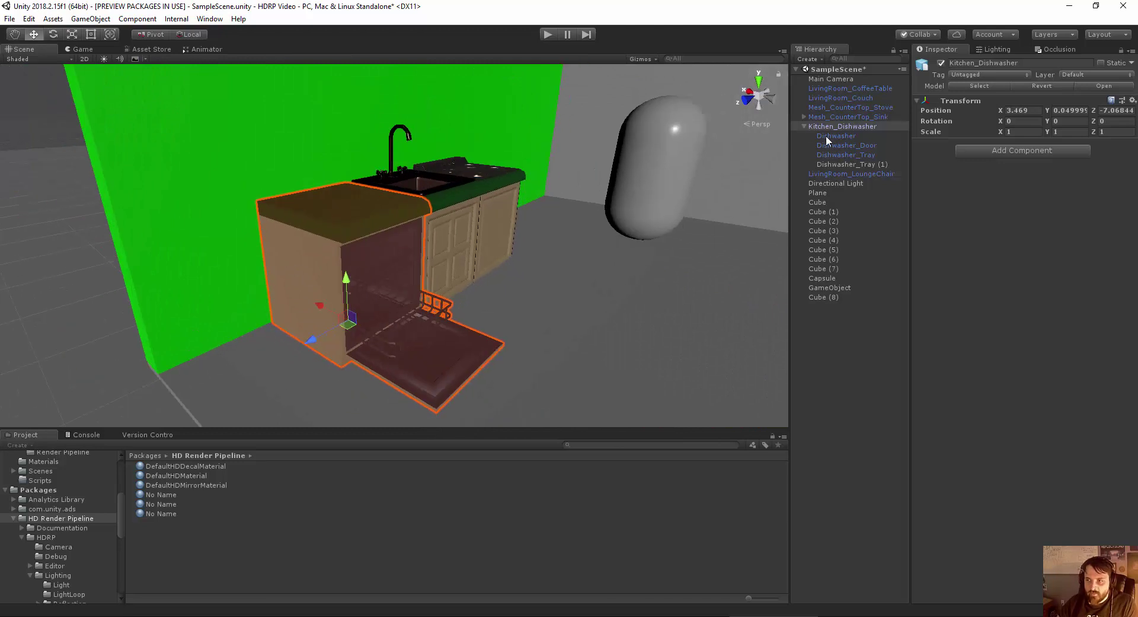
# Reselect the Dishwasher mesh, widen the Inspector, and scroll to MAT_Dishwasher's Inputs and Mask Map labels.
pyautogui.click(827, 137)
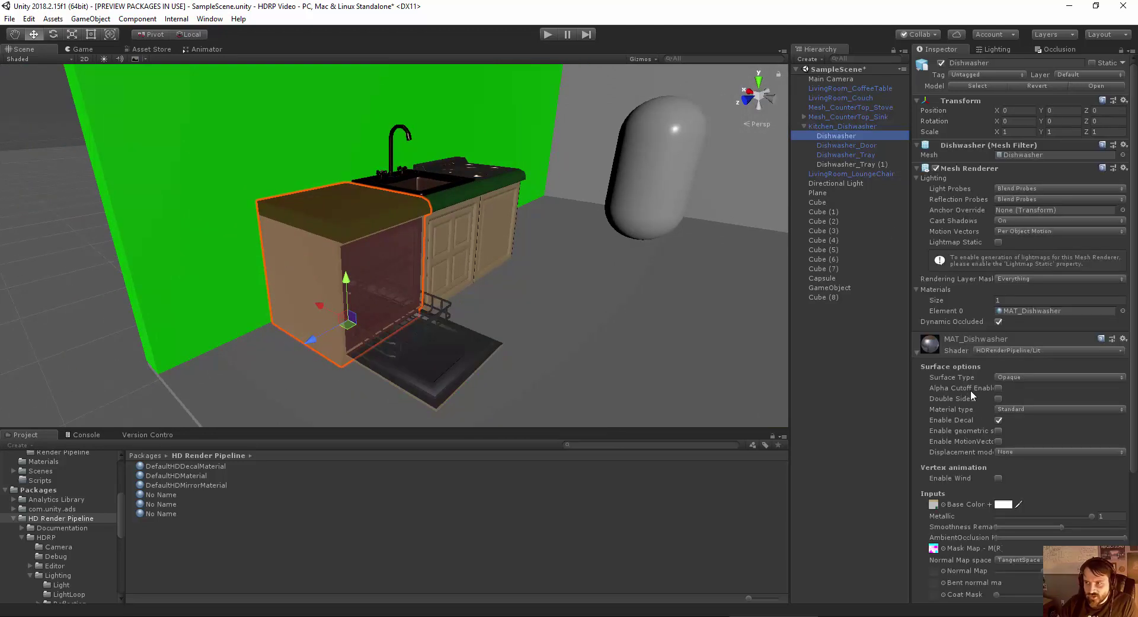
pyautogui.scroll(-5, 990, 383)
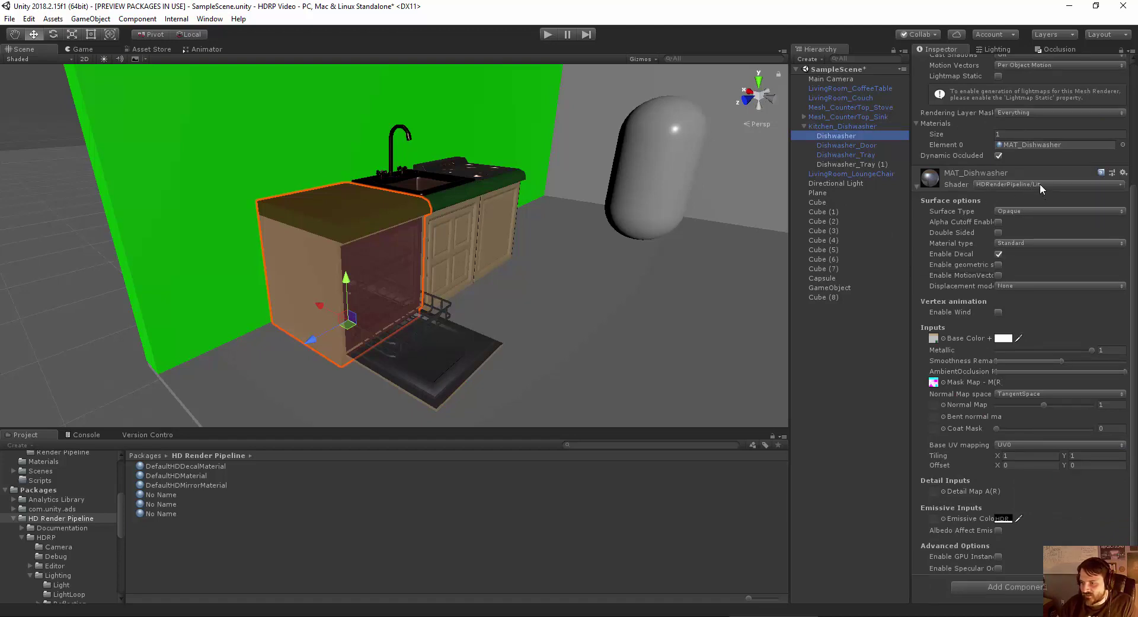
pyautogui.click(909, 374)
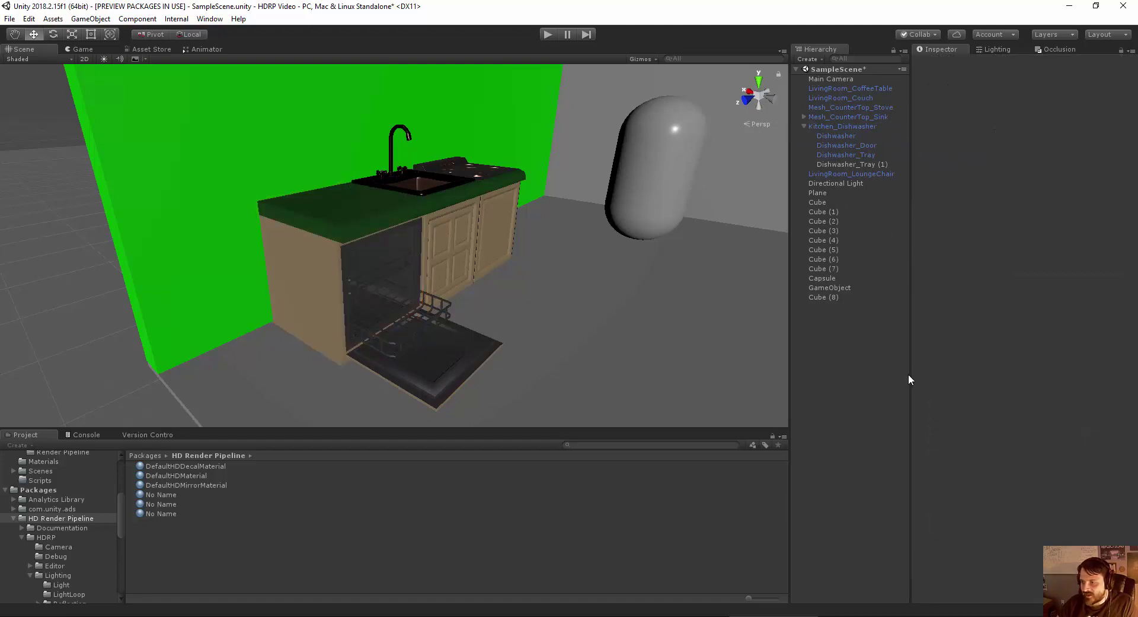
pyautogui.click(832, 137)
pyautogui.moveTo(908, 388); pyautogui.dragTo(833, 387)
pyautogui.scroll(-5, 928, 405)
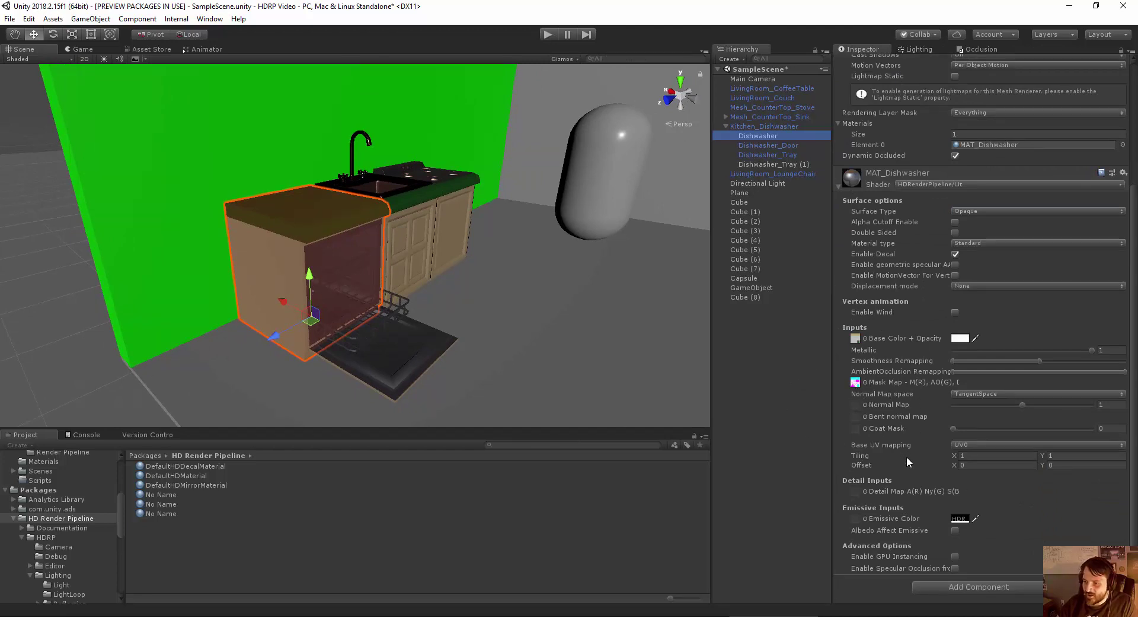
# View the dishwasher mask map image in a viewer, close it, and inspect MAT_Dishwasher_MaskMap's texture settings.
pyautogui.click(855, 383)
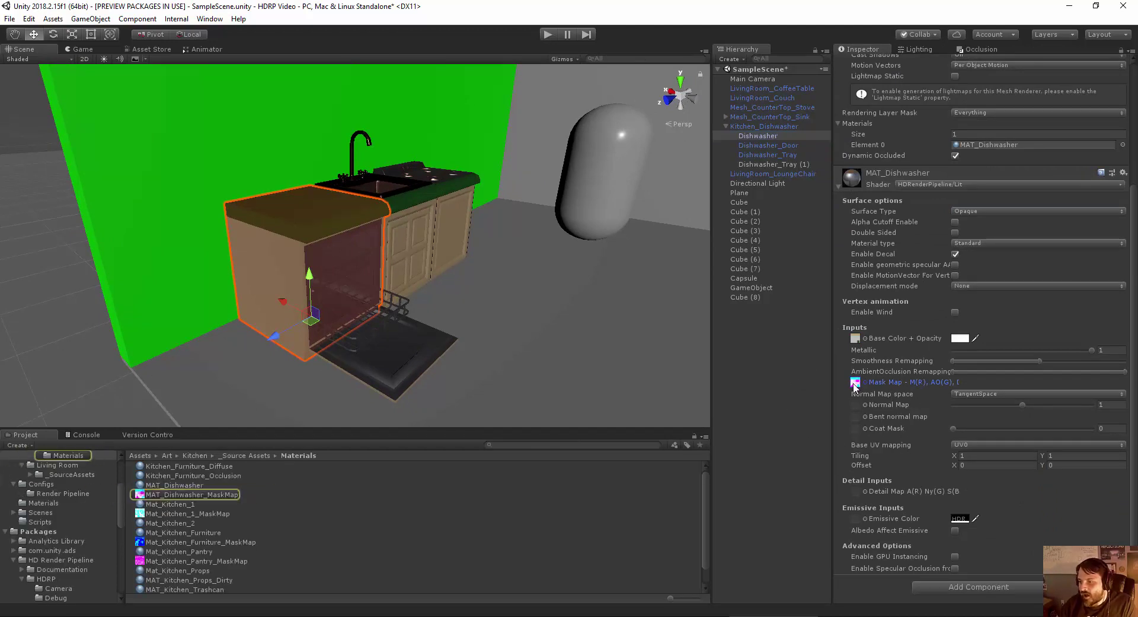
pyautogui.doubleClick(855, 383)
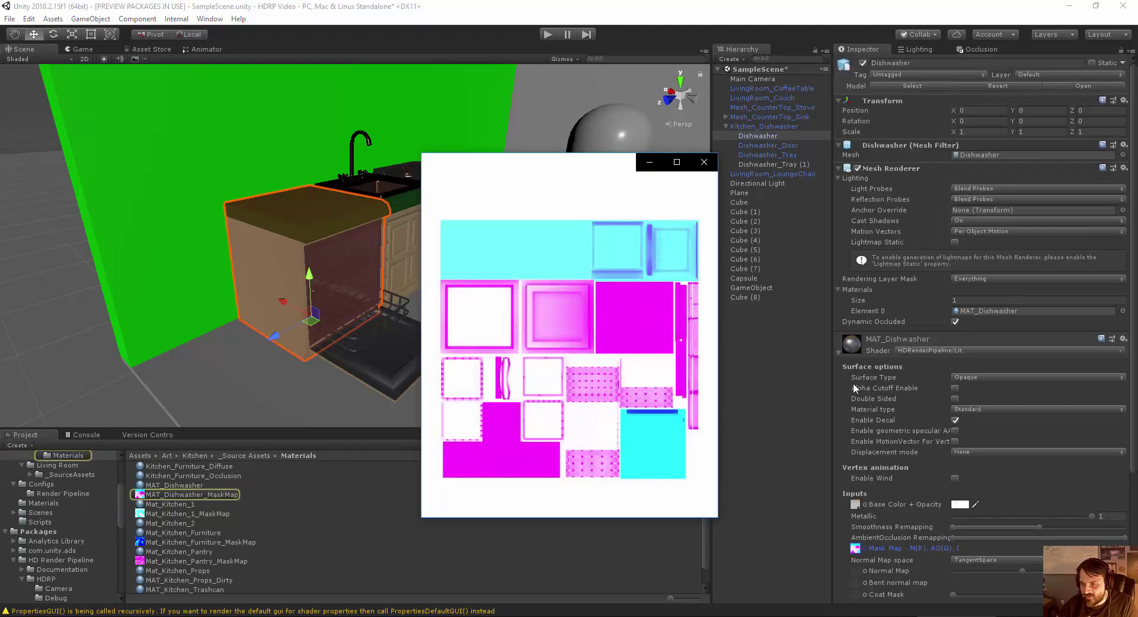
pyautogui.click(704, 162)
pyautogui.click(189, 494)
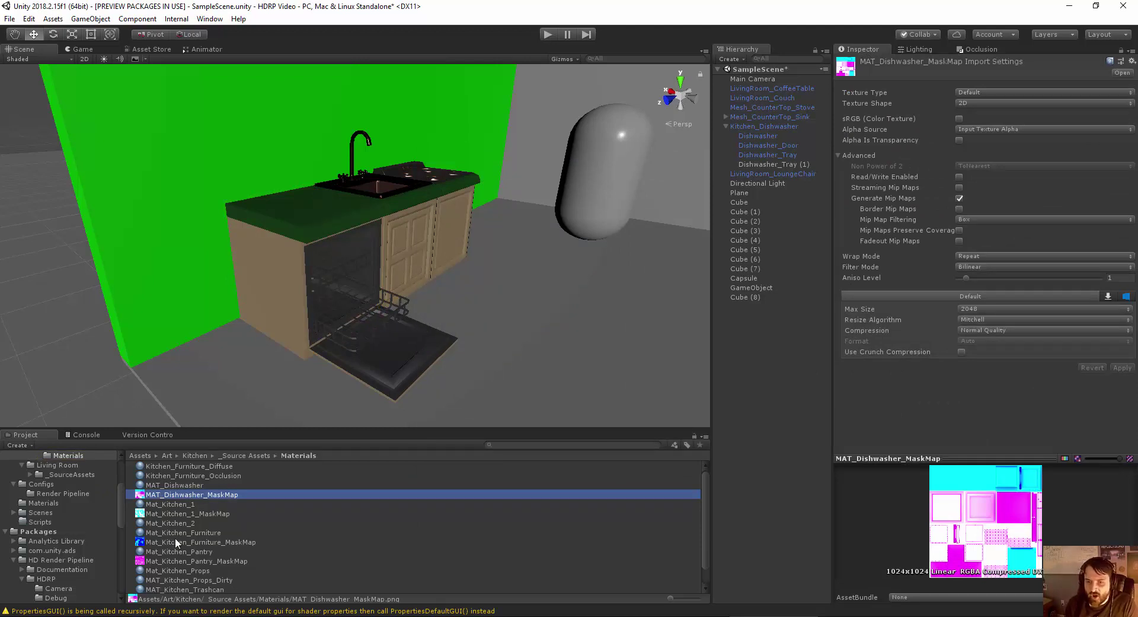
# In _Source Assets, compare Dishwasher_Metallic and Dishwasher_AO, toggling the metallic texture's alpha preview.
pyautogui.click(241, 455)
pyautogui.click(173, 494)
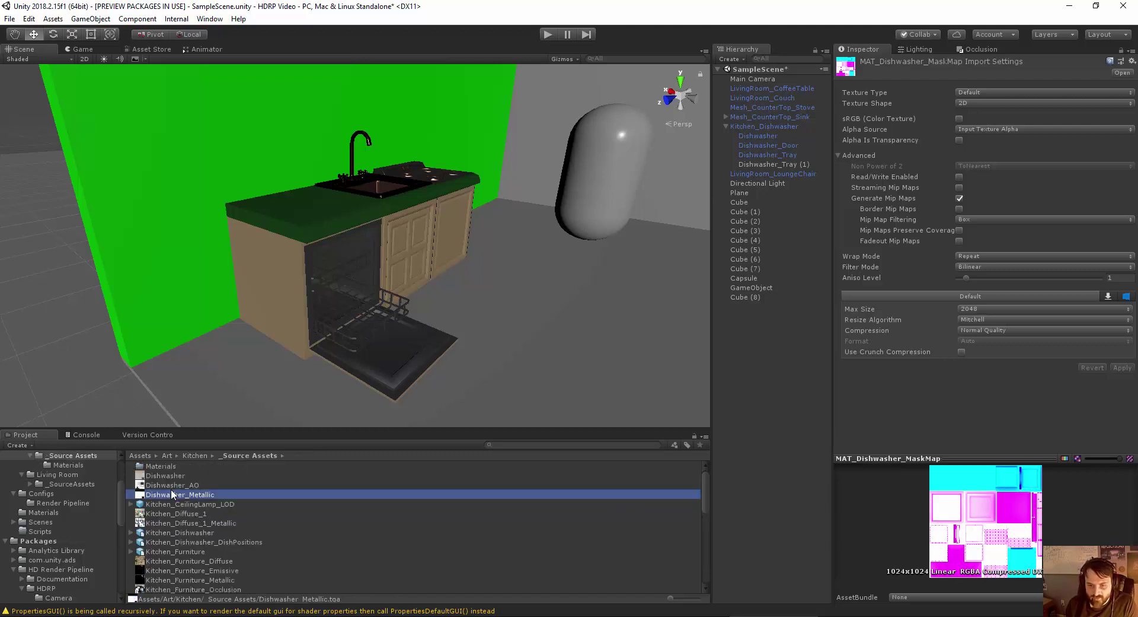
pyautogui.click(170, 483)
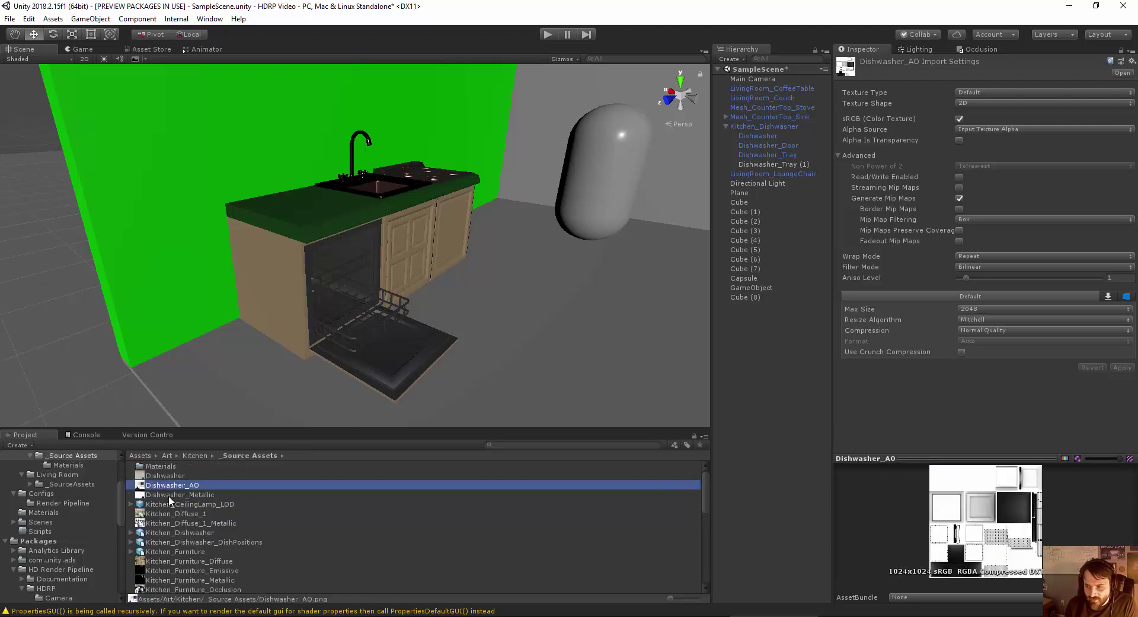
pyautogui.click(168, 495)
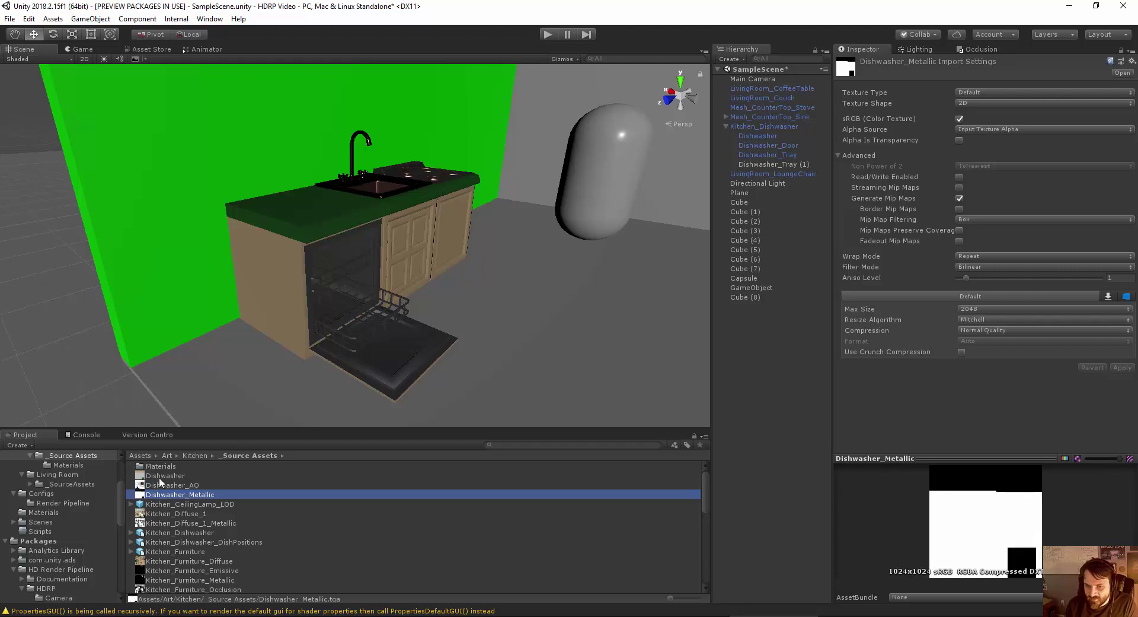
pyautogui.click(1064, 457)
pyautogui.click(1064, 458)
pyautogui.click(1065, 458)
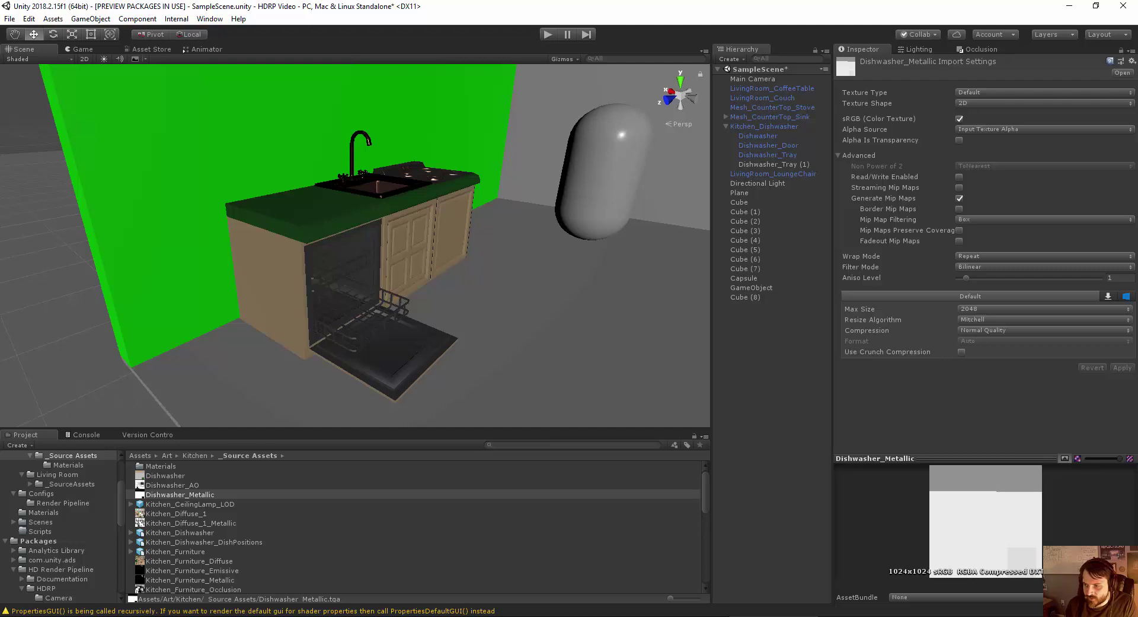
pyautogui.click(1064, 457)
pyautogui.click(185, 483)
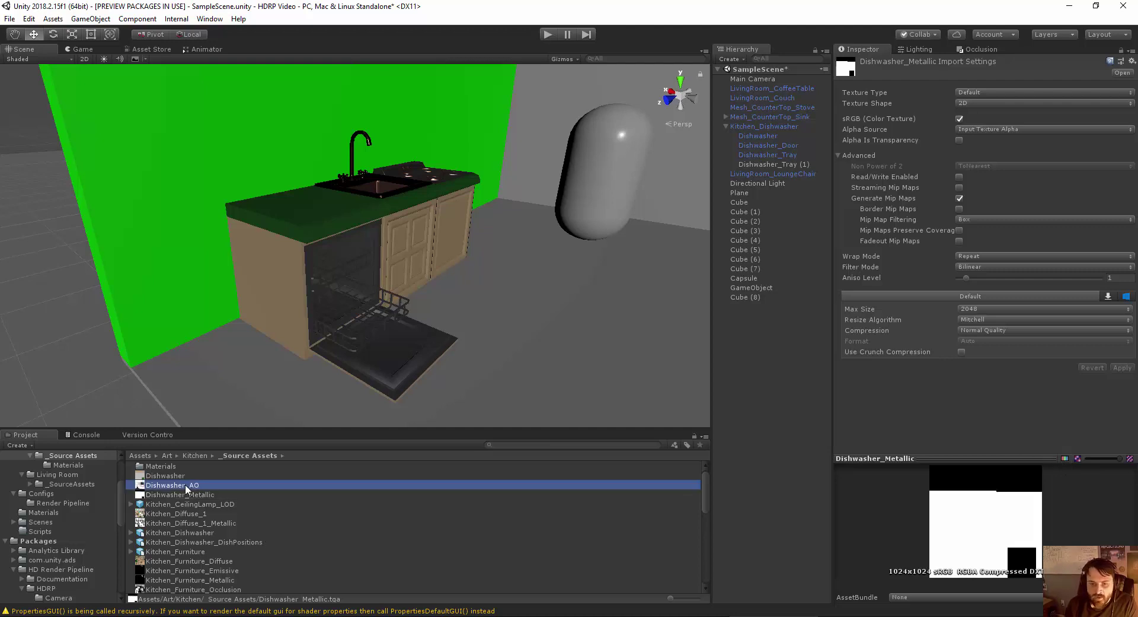
# In the Materials folder, switch between MAT_Dishwasher_MaskMap and the MAT_Dishwasher material.
pyautogui.doubleClick(157, 468)
pyautogui.click(153, 492)
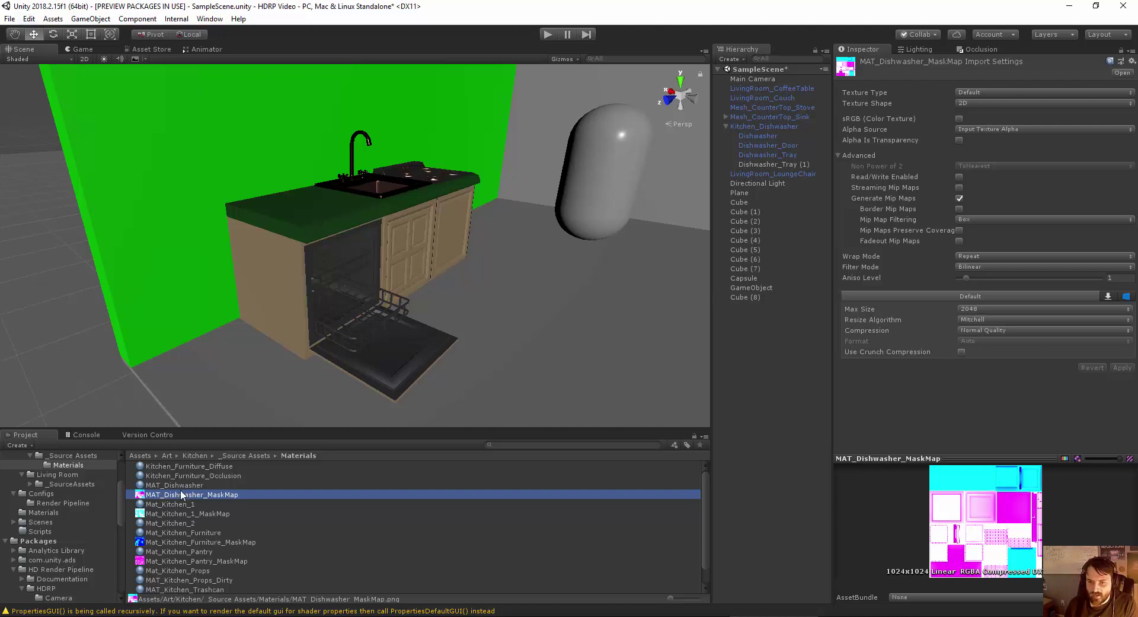
pyautogui.click(180, 486)
pyautogui.click(187, 495)
# Settle on MAT_Dishwasher's Lit settings, then narrow the Scene view and widen the Inspector.
pyautogui.click(184, 484)
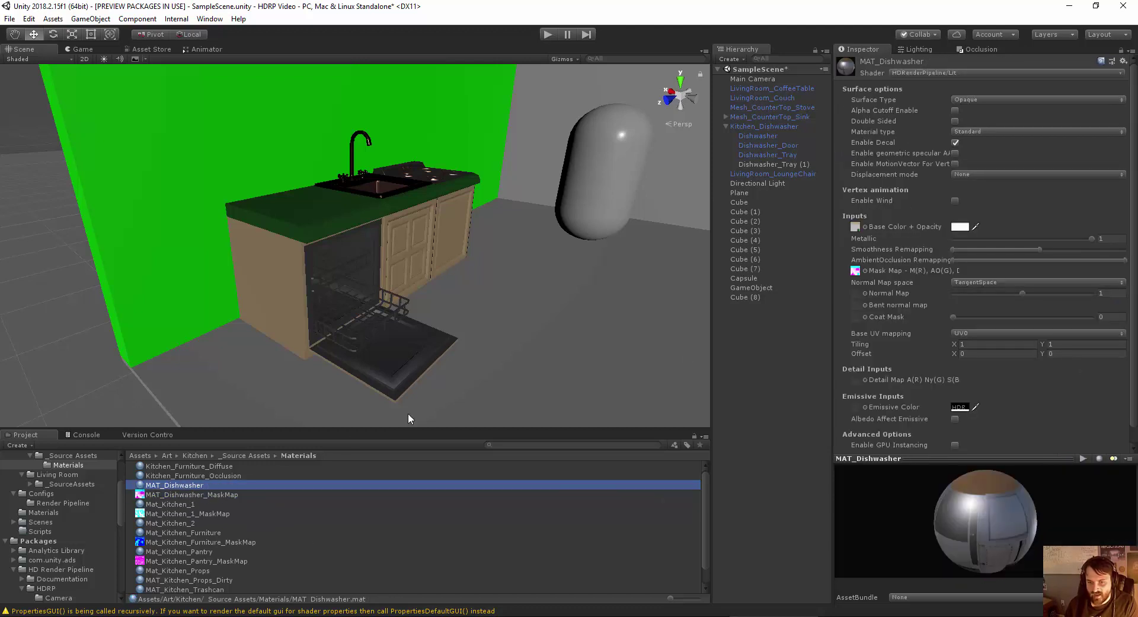
pyautogui.click(182, 495)
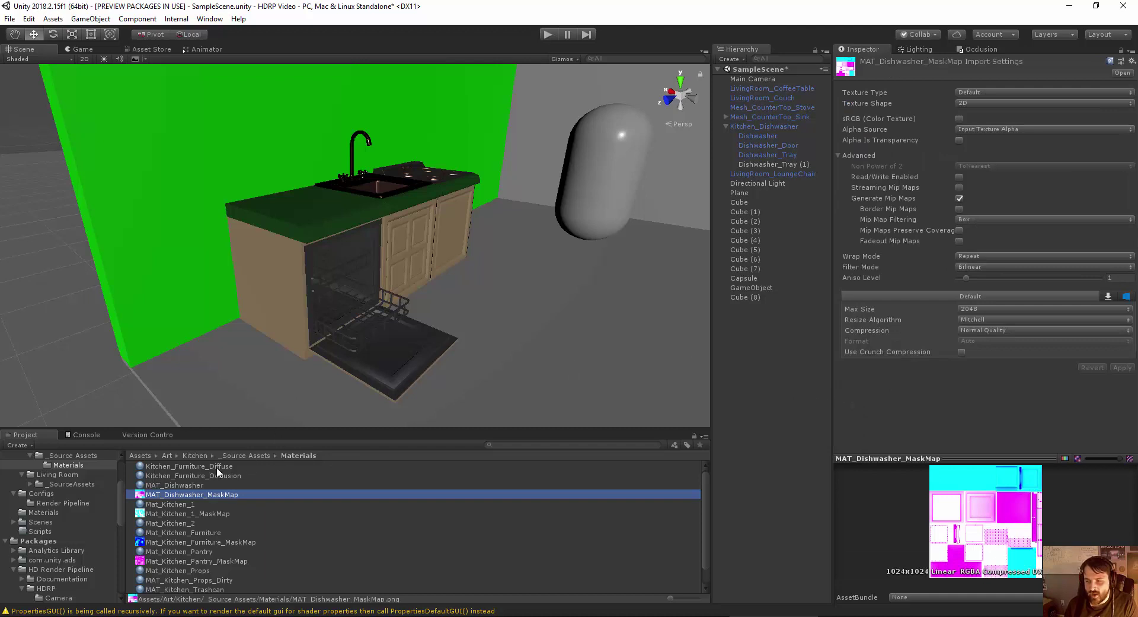
pyautogui.click(167, 485)
pyautogui.click(170, 495)
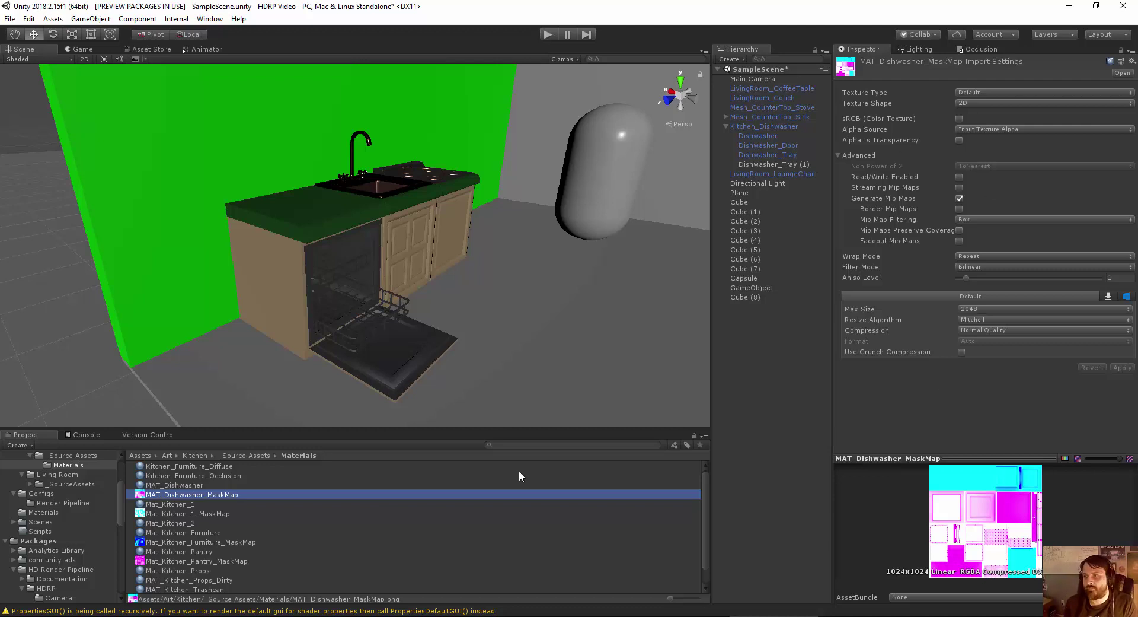
pyautogui.click(155, 485)
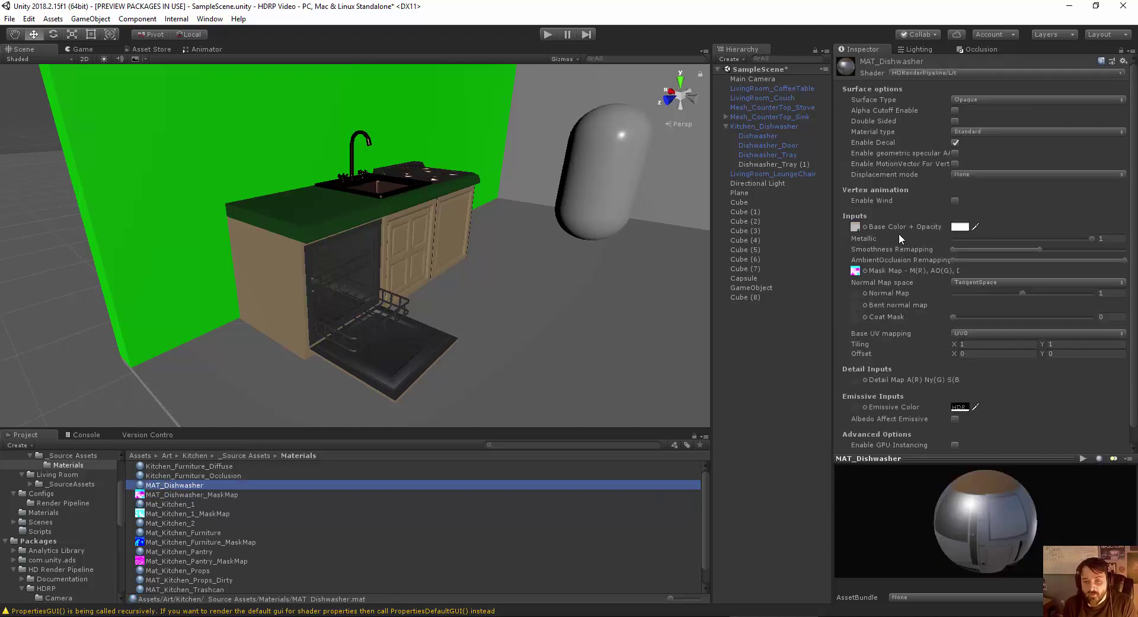
pyautogui.scroll(-1, 909, 286)
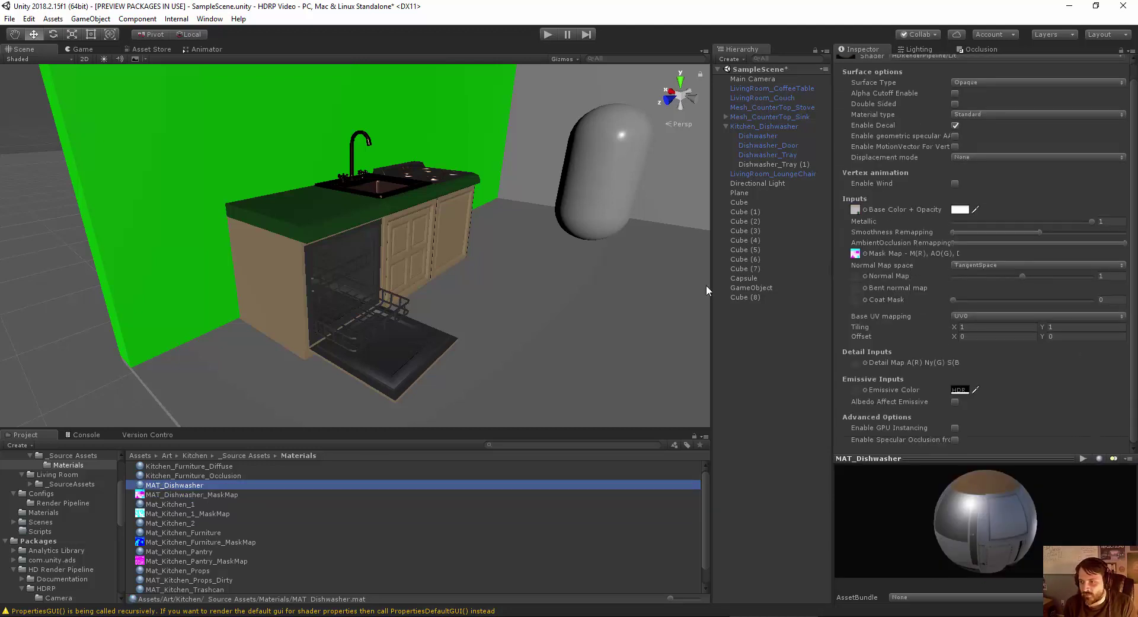
pyautogui.moveTo(712, 303); pyautogui.dragTo(620, 308)
pyautogui.moveTo(830, 326); pyautogui.dragTo(709, 327)
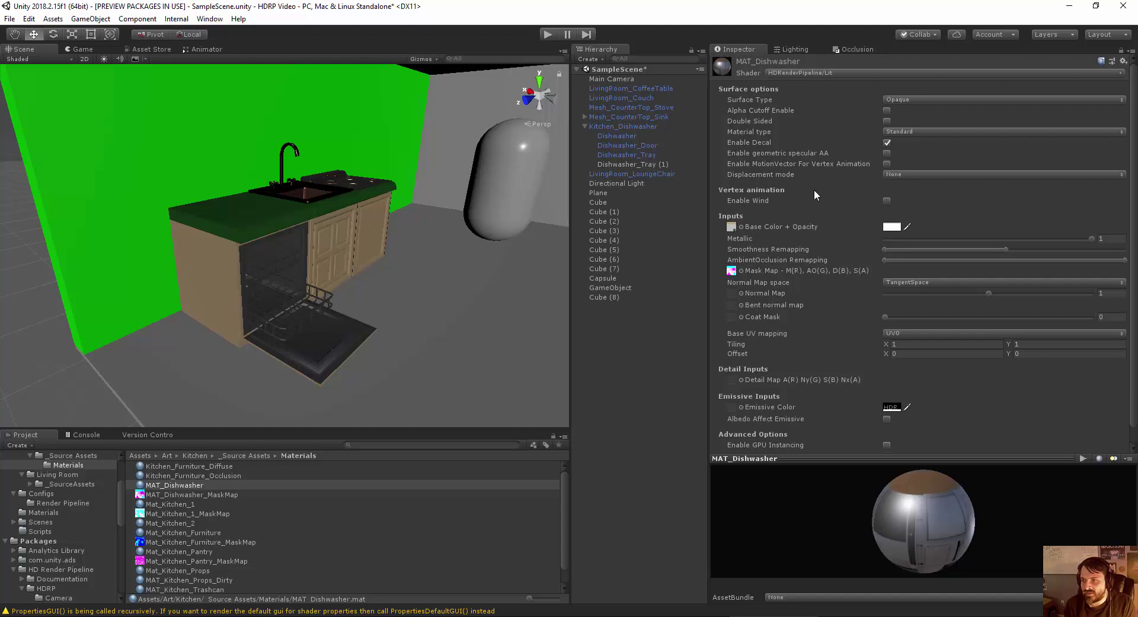
pyautogui.click(897, 100)
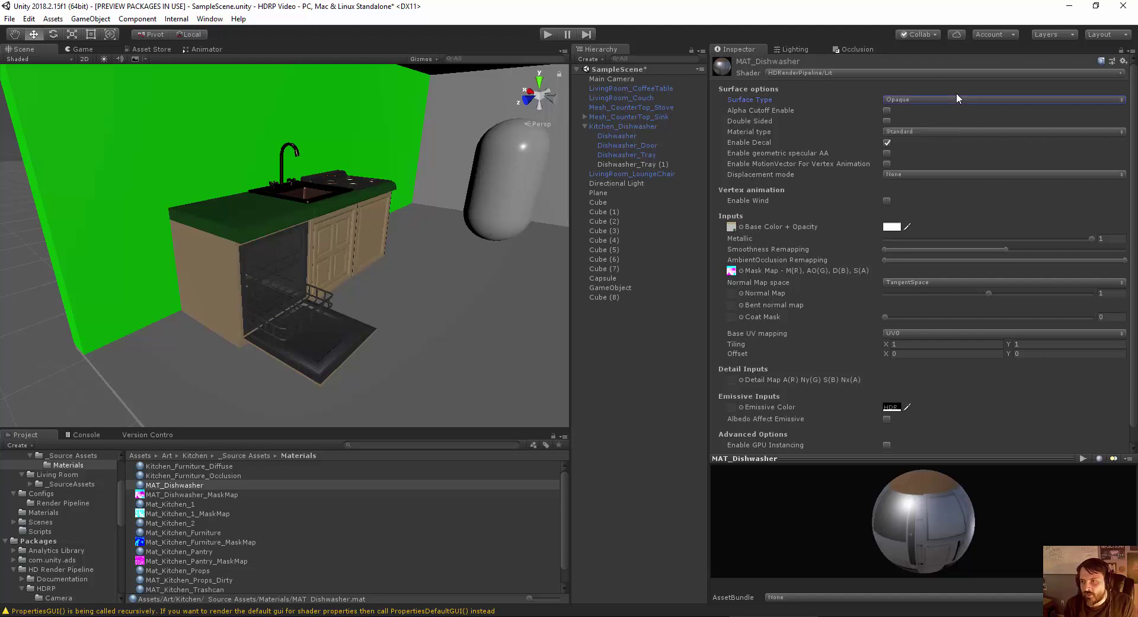
pyautogui.click(947, 131)
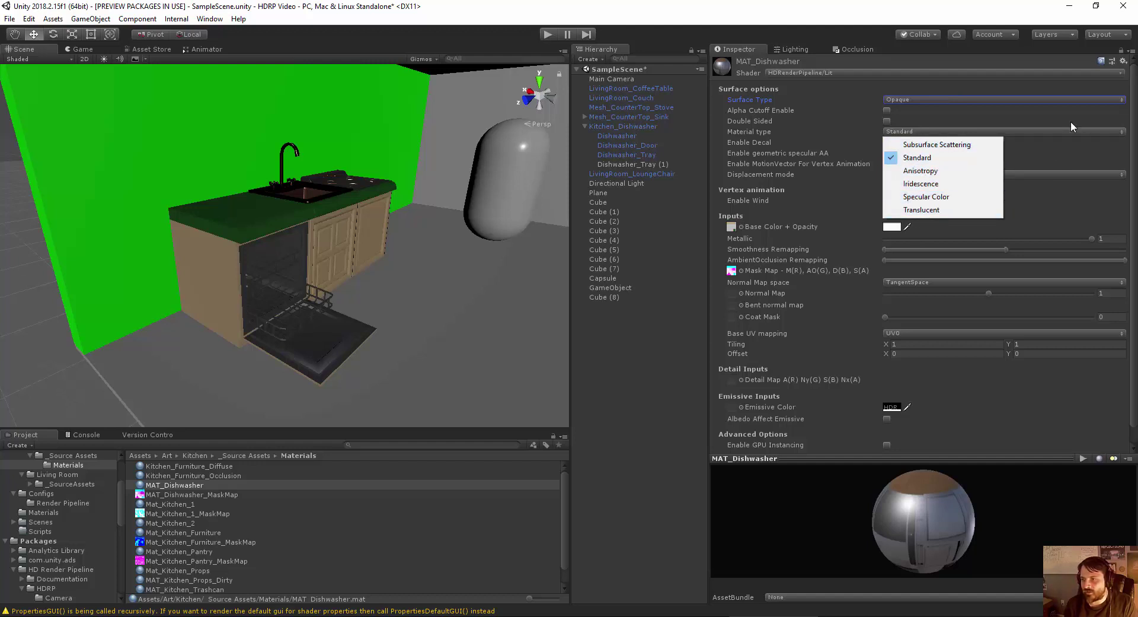
pyautogui.click(817, 158)
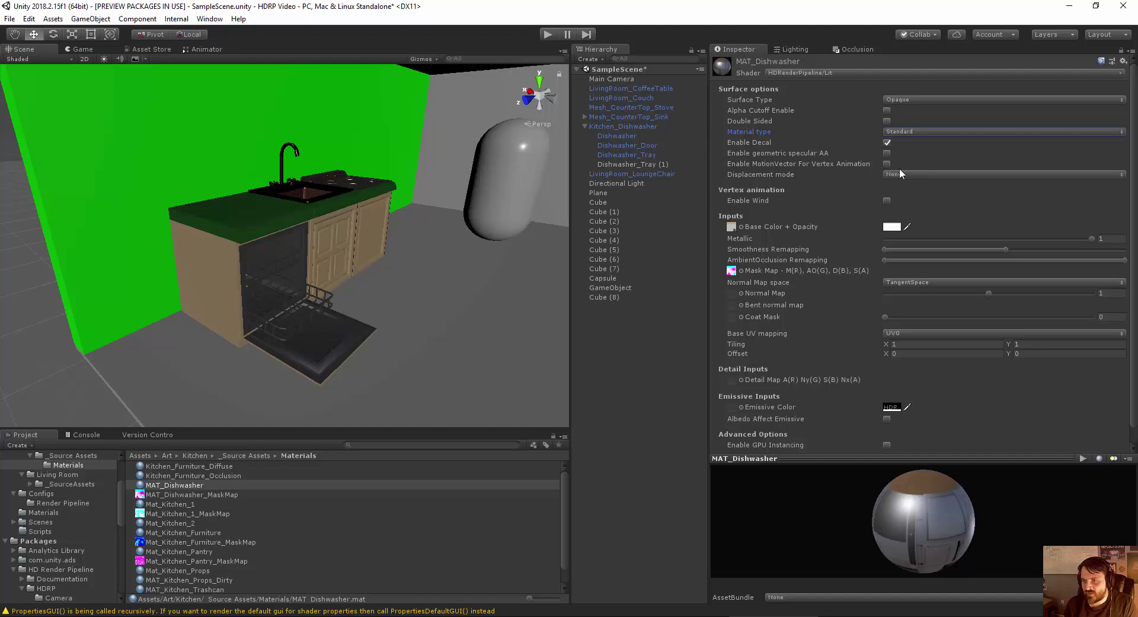
pyautogui.click(928, 174)
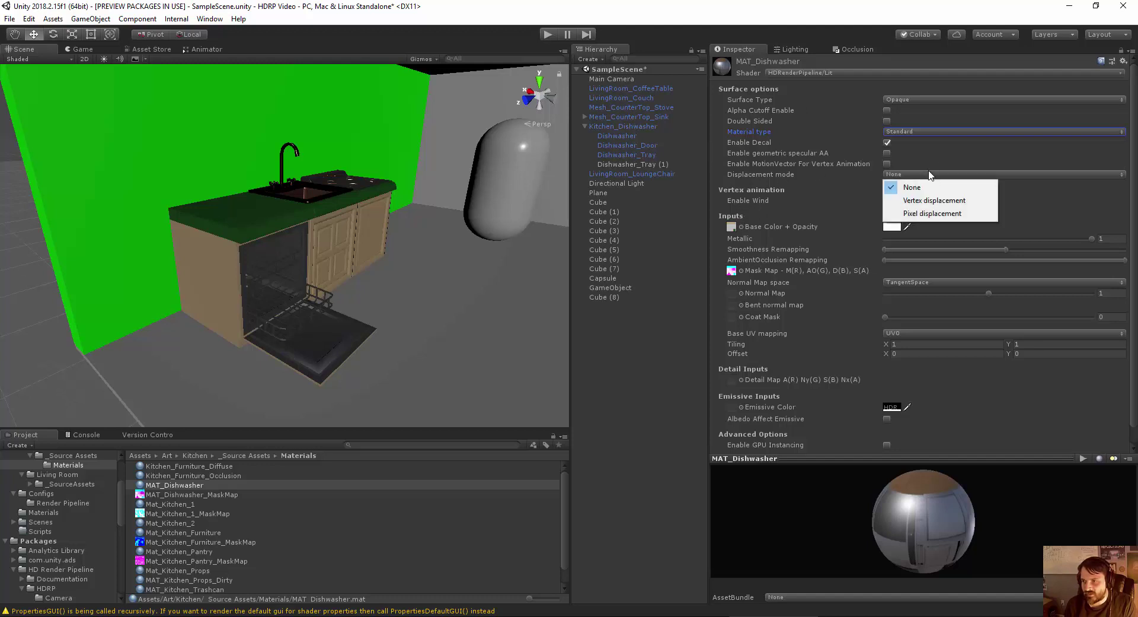
pyautogui.click(907, 175)
pyautogui.click(907, 174)
pyautogui.click(1133, 193)
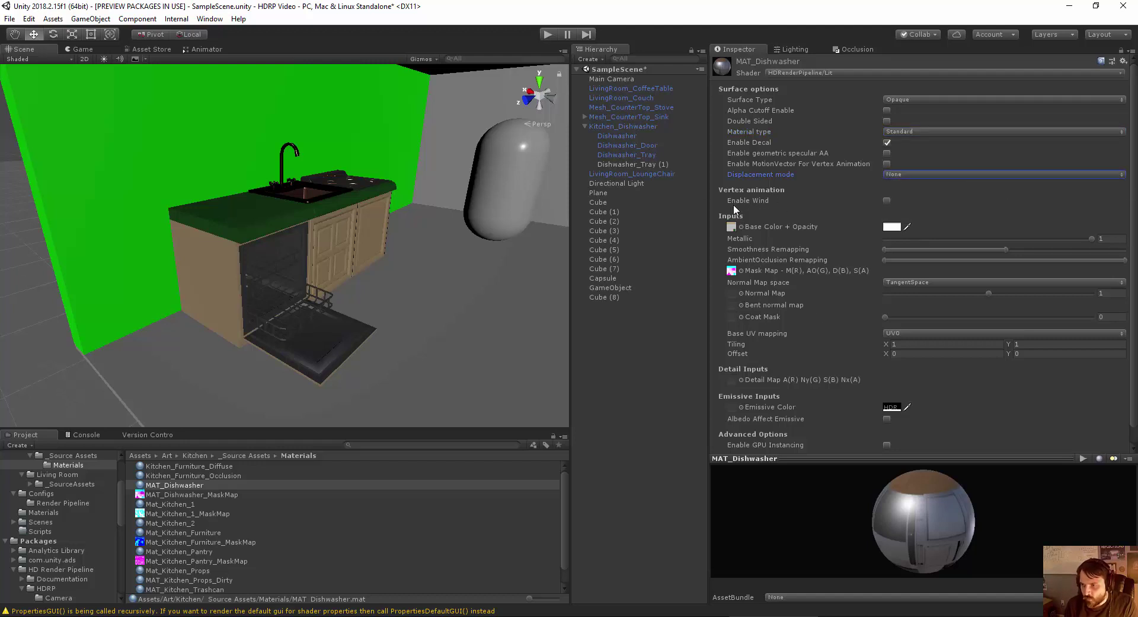
# Drag the Metallic slider down to preview the effect, then undo it back to 1.
pyautogui.click(762, 227)
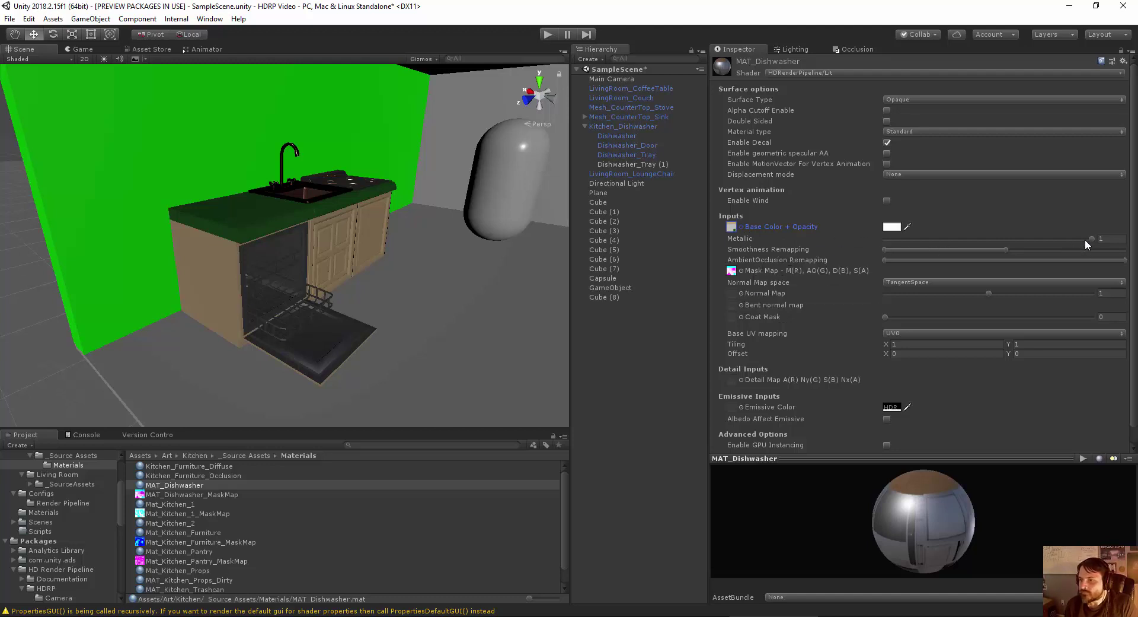
pyautogui.moveTo(1092, 238); pyautogui.dragTo(834, 258)
pyautogui.hotkey('ctrl', 'z')
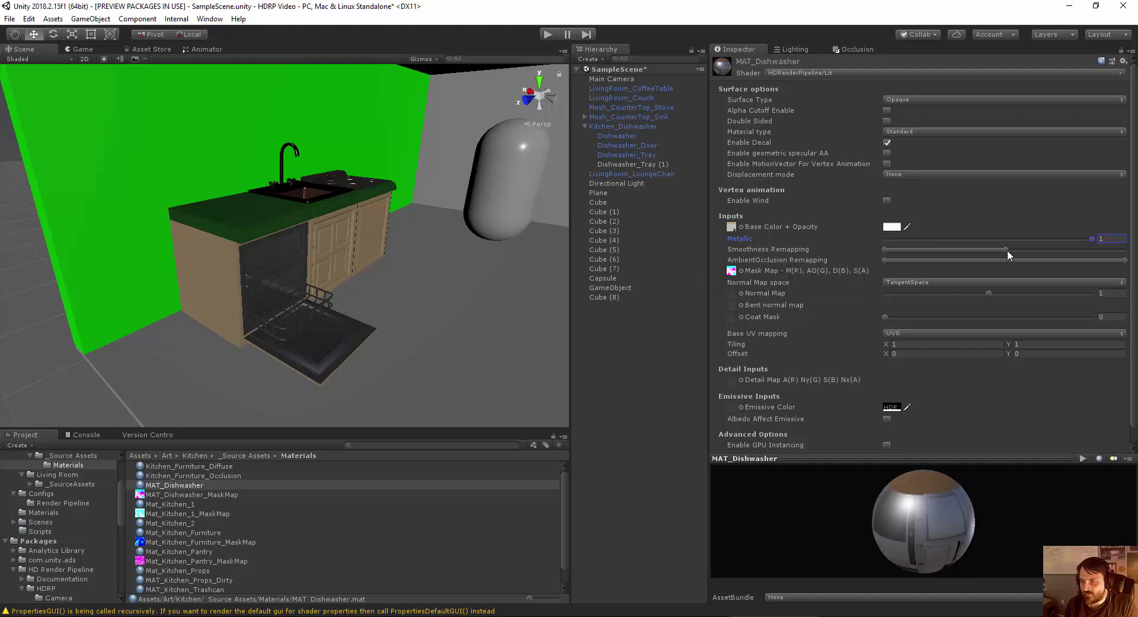
# Lower the Smoothness Remapping maximum and narrow the AmbientOcclusion Remapping min and max.
pyautogui.moveTo(1006, 247); pyautogui.dragTo(964, 249)
pyautogui.hotkey('ctrl', 'z')
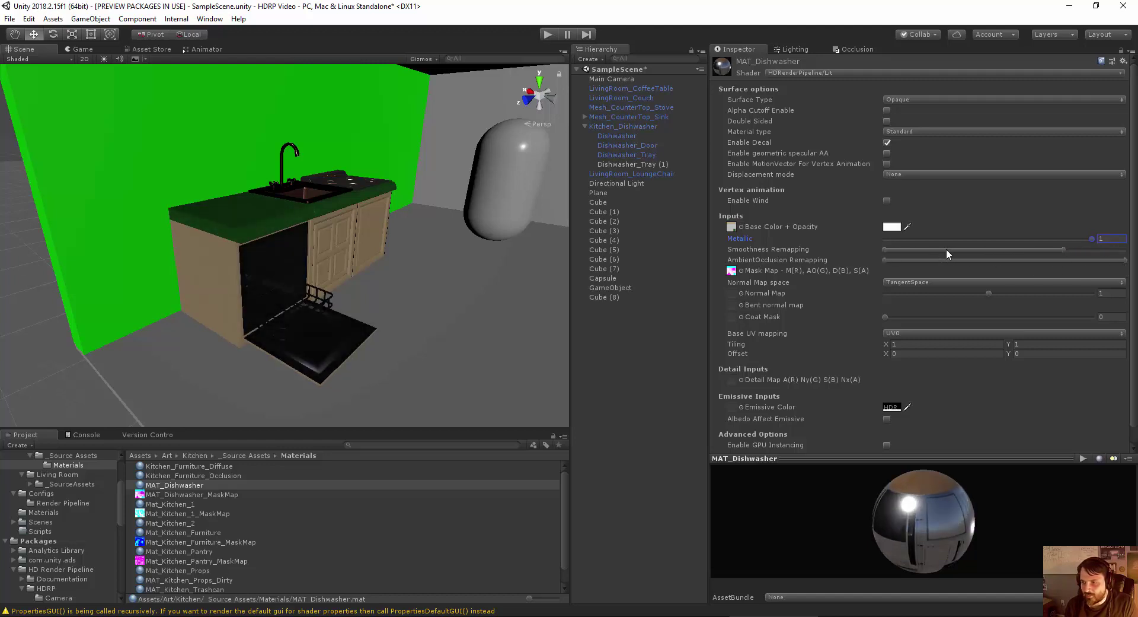
pyautogui.moveTo(891, 250); pyautogui.dragTo(841, 269)
pyautogui.moveTo(1066, 249); pyautogui.dragTo(1010, 277)
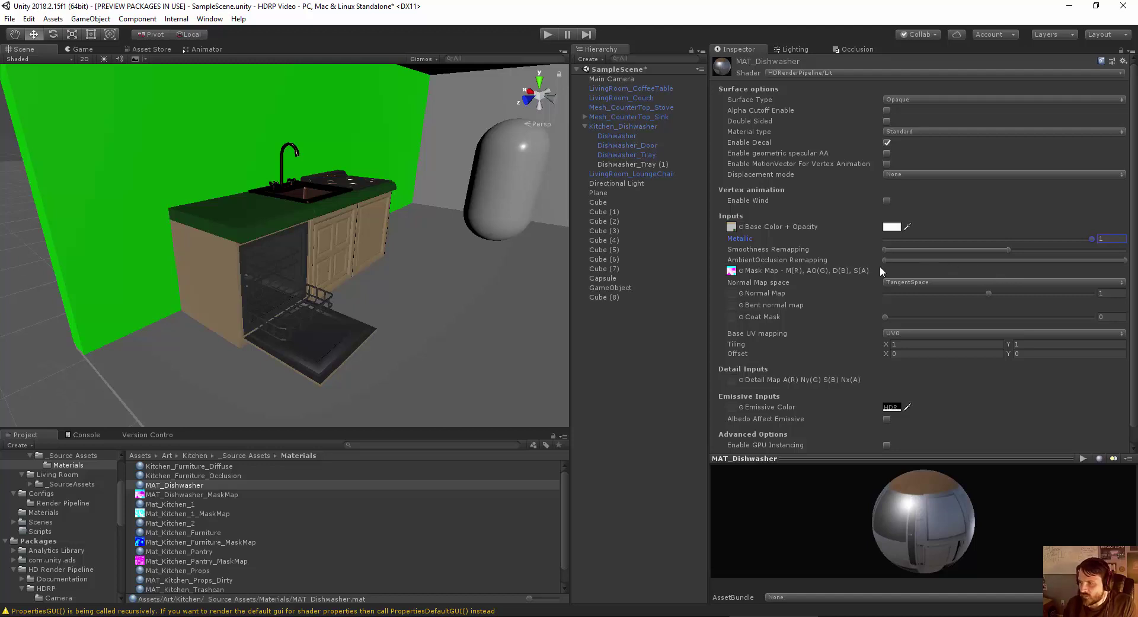
pyautogui.moveTo(884, 259)
pyautogui.mouseDown()
pyautogui.moveTo(996, 261)
pyautogui.moveTo(886, 267)
pyautogui.mouseUp()
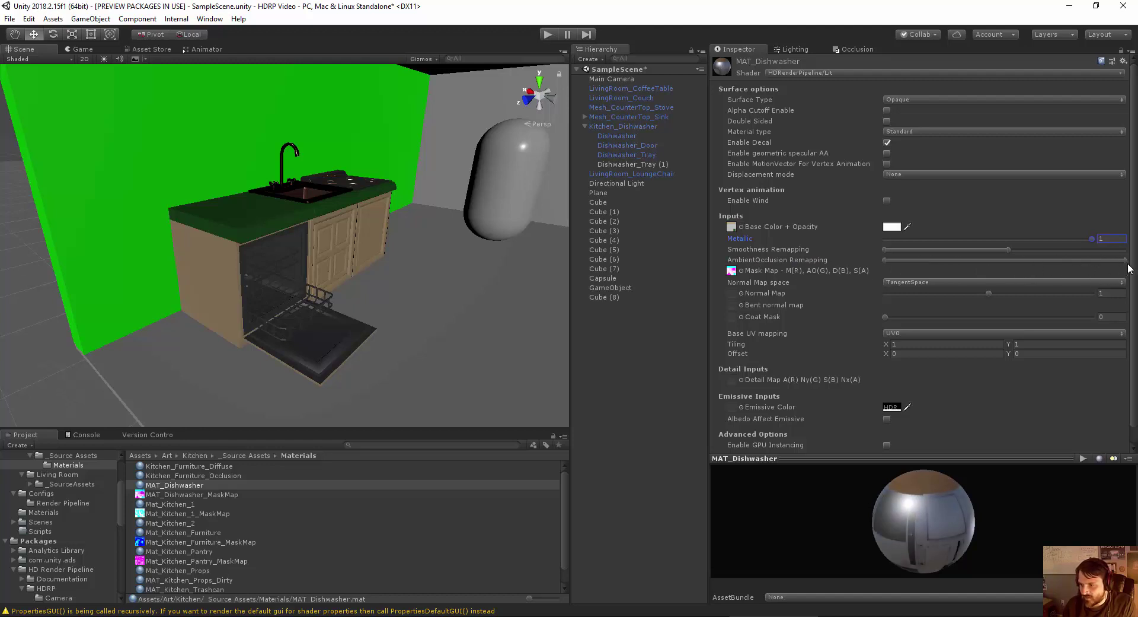
pyautogui.moveTo(1124, 261)
pyautogui.mouseDown()
pyautogui.moveTo(956, 275)
pyautogui.moveTo(1126, 266)
pyautogui.mouseUp()
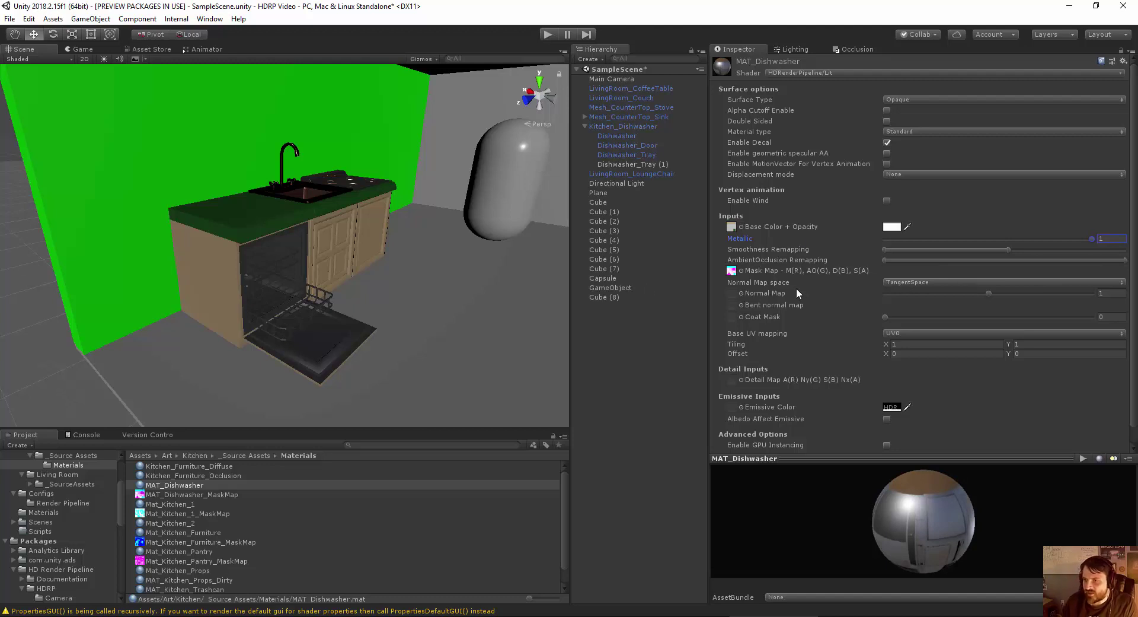
pyautogui.click(751, 270)
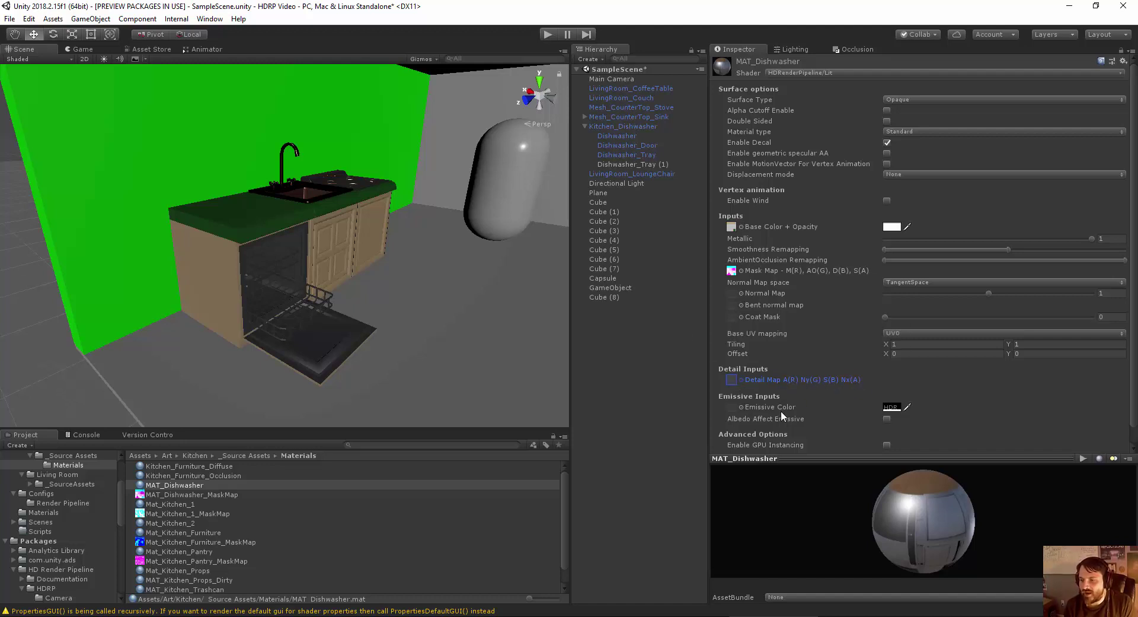
# Browse textures for the Detail Map twice, closing the picker without assigning one.
pyautogui.click(731, 379)
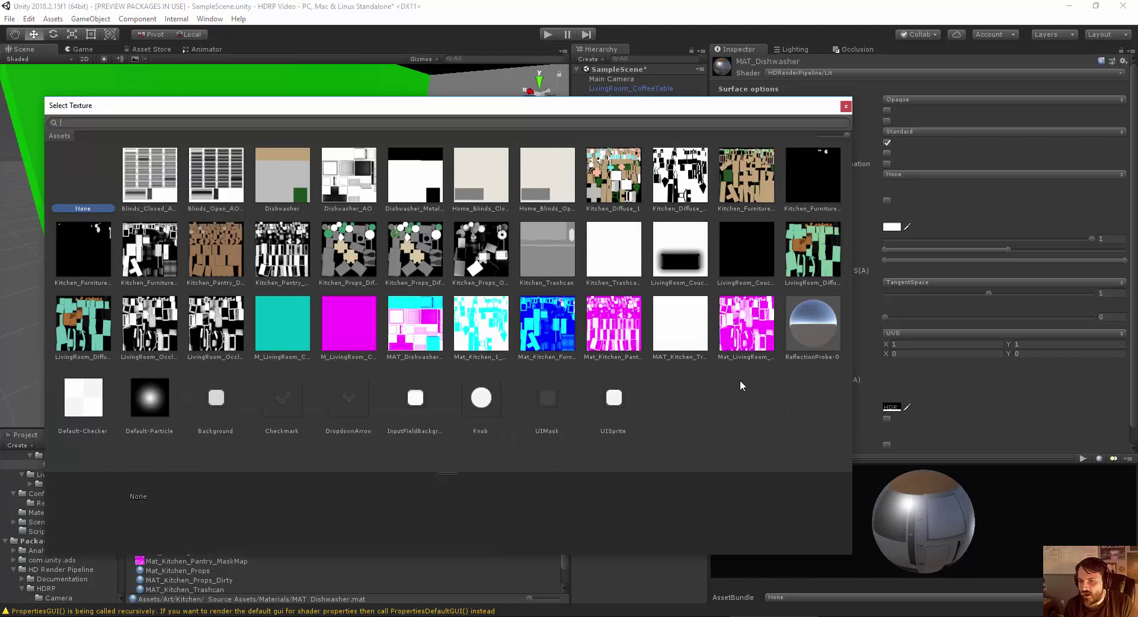
pyautogui.click(846, 106)
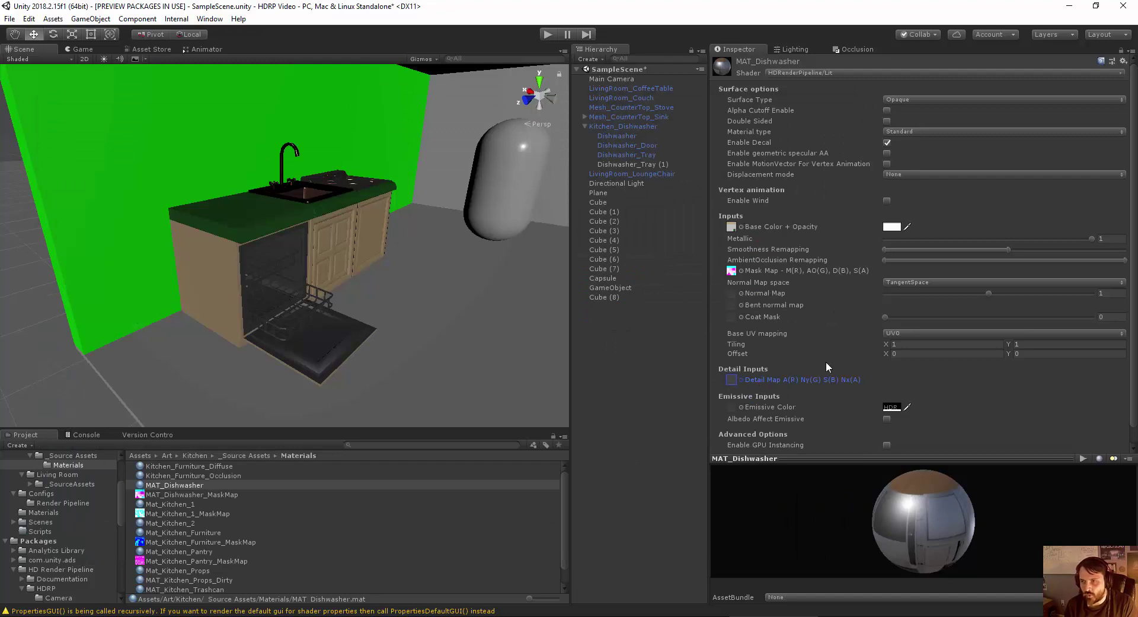
pyautogui.click(736, 378)
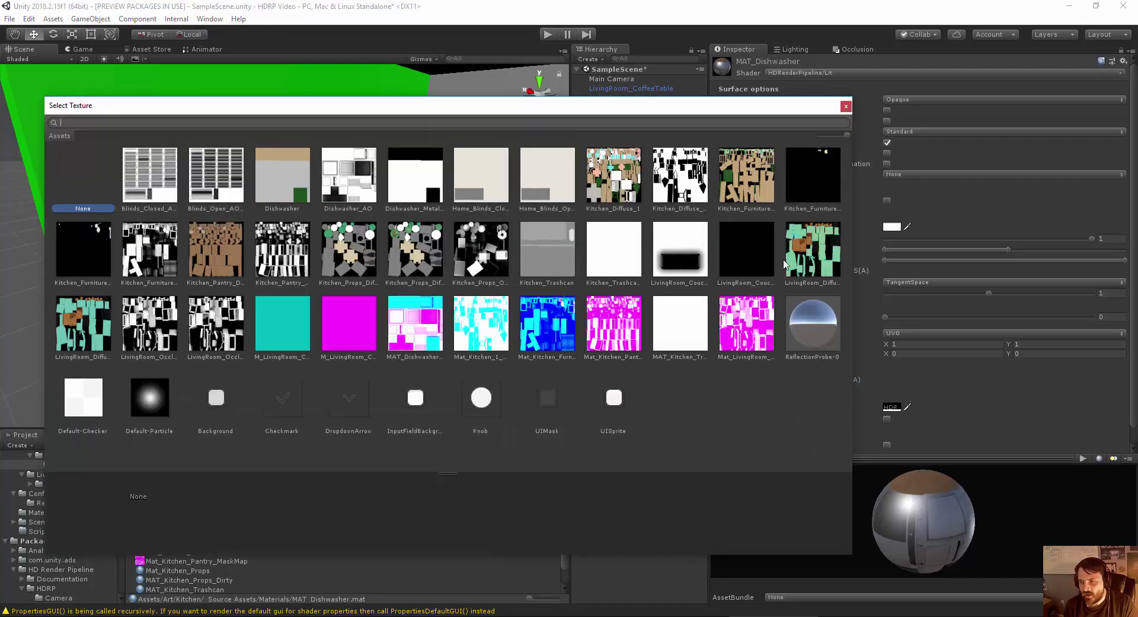
pyautogui.click(846, 106)
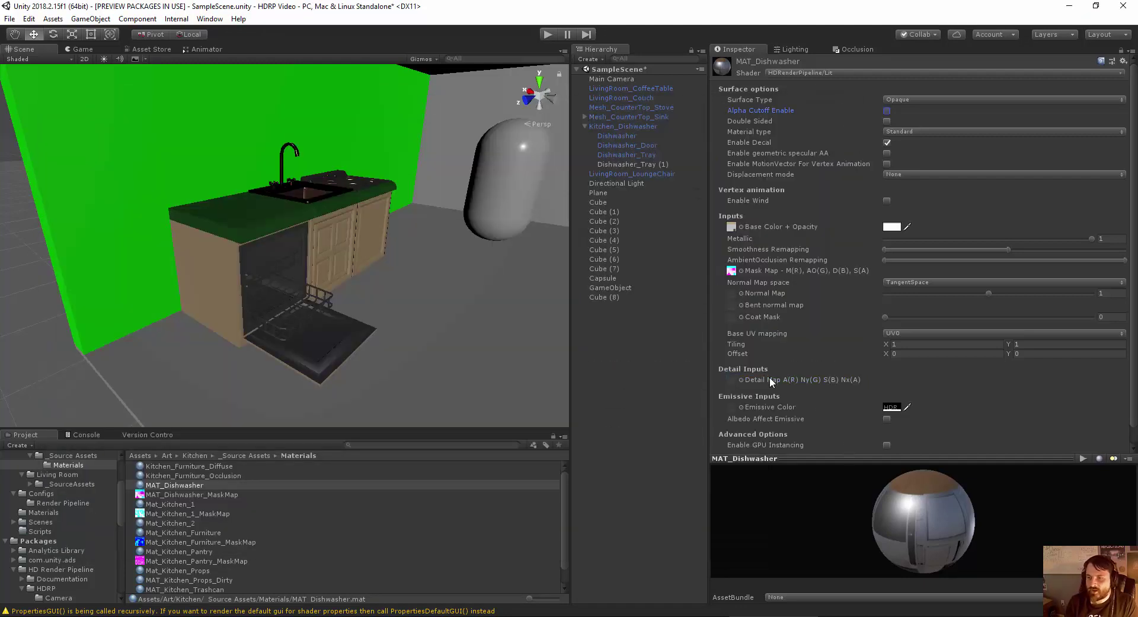
# Drag the splitters right to narrow the Inspector and Hierarchy and widen the Scene view.
pyautogui.scroll(-1, 774, 383)
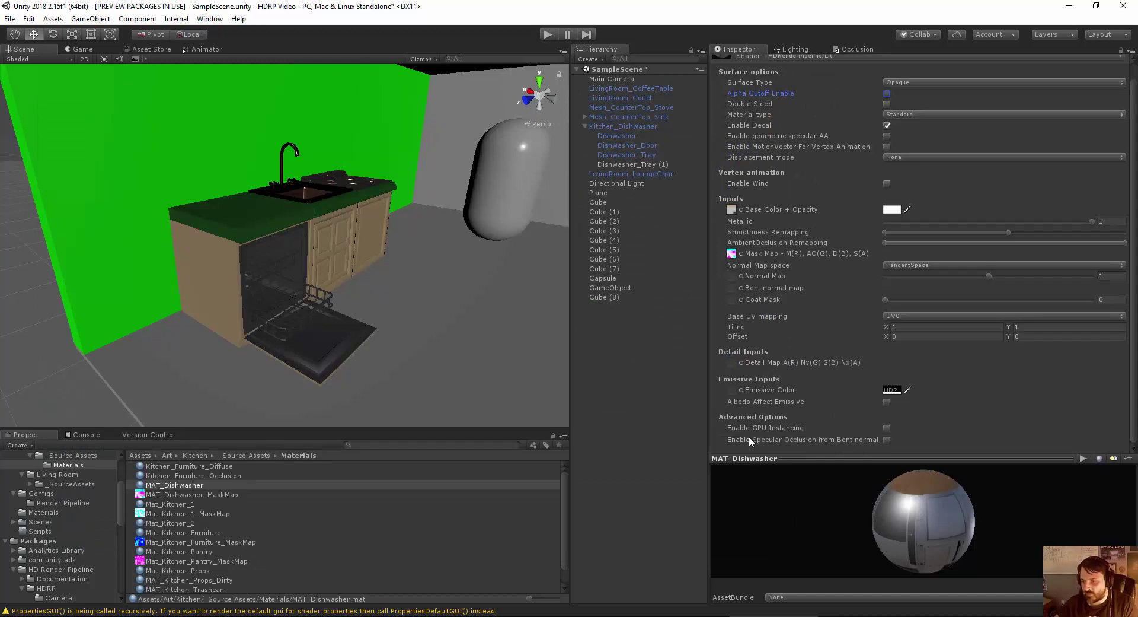
pyautogui.scroll(1, 763, 287)
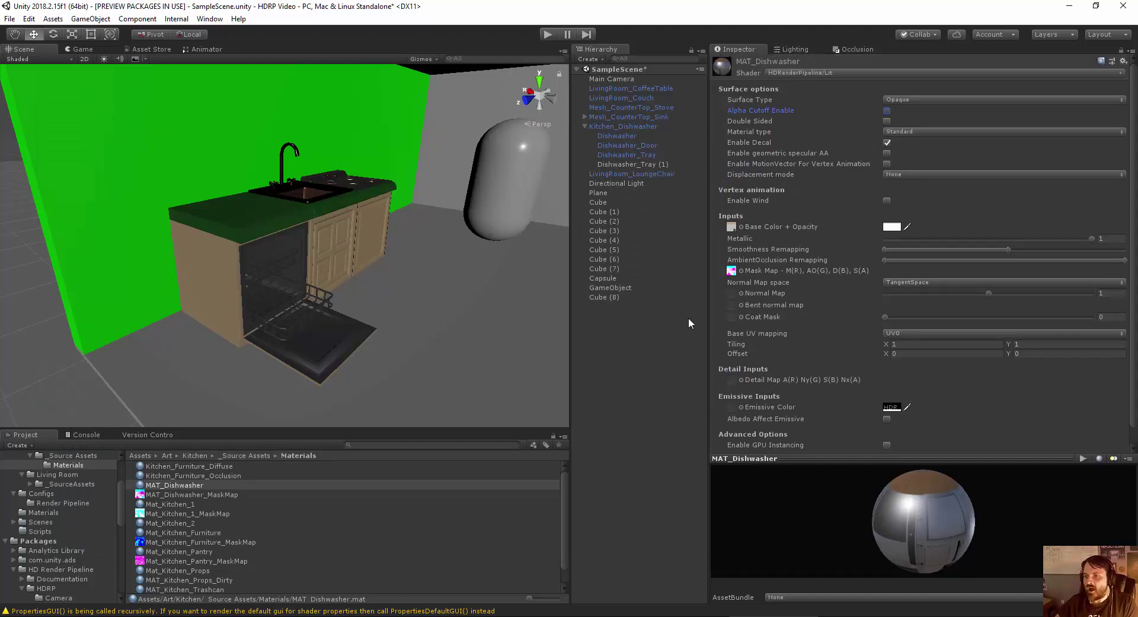
pyautogui.moveTo(709, 320); pyautogui.dragTo(803, 318)
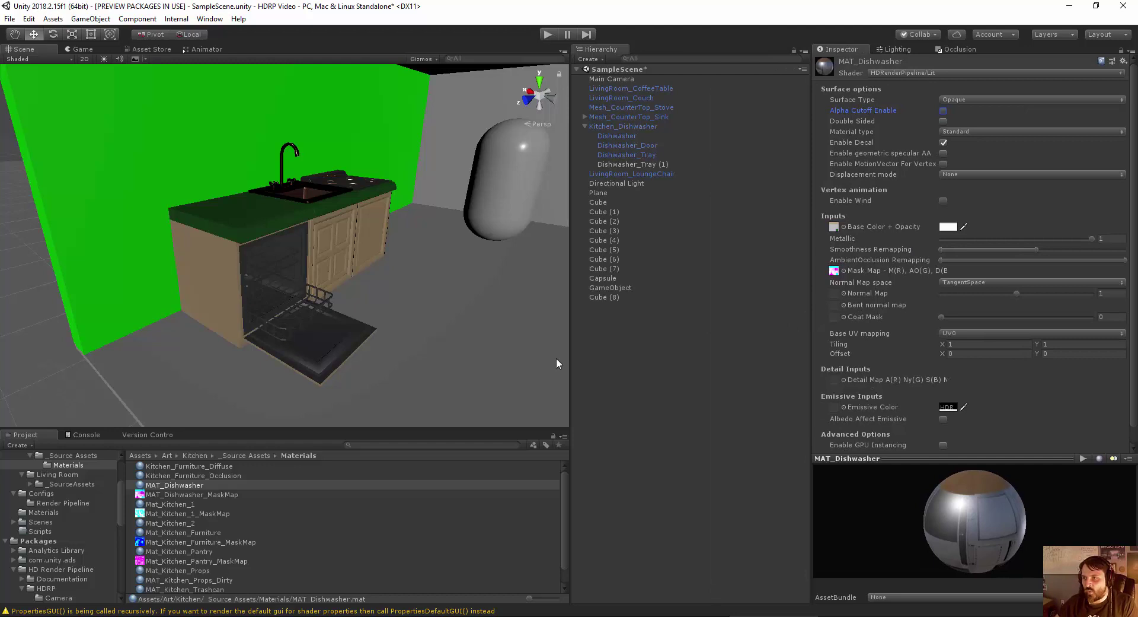
pyautogui.moveTo(570, 356); pyautogui.dragTo(655, 351)
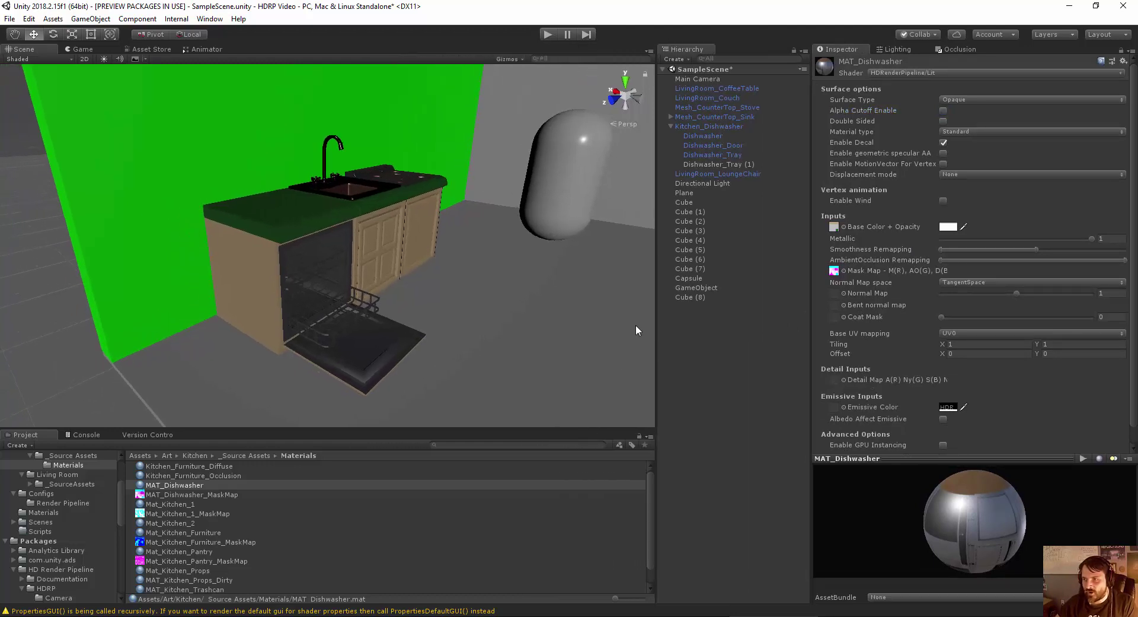